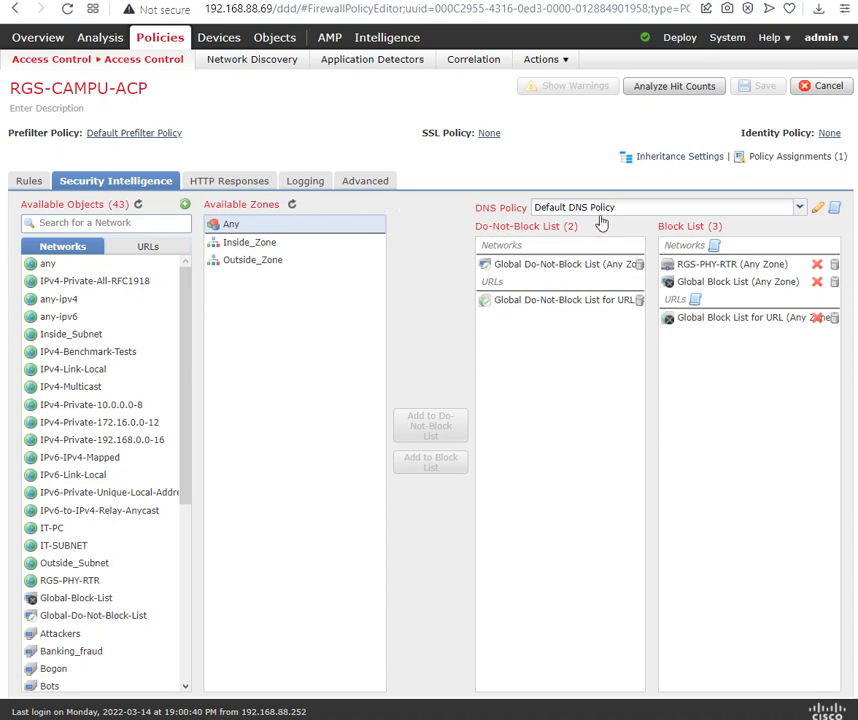
# Open the Default DNS Policy from the Security Intelligence settings of RGS-CAMPU-ACP and view its location among the Access Control policies.
pyautogui.click(750, 212)
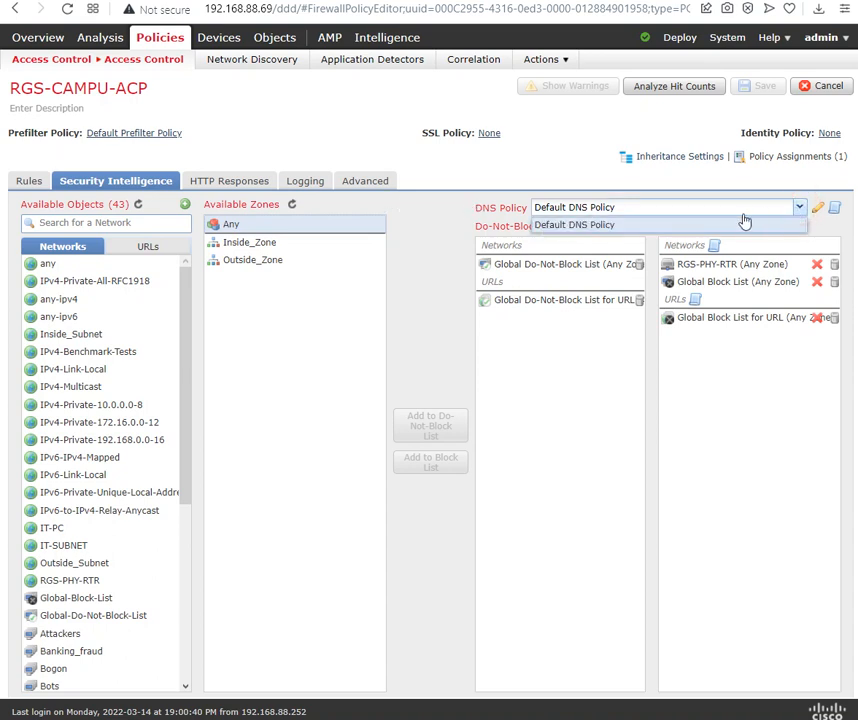
pyautogui.click(819, 210)
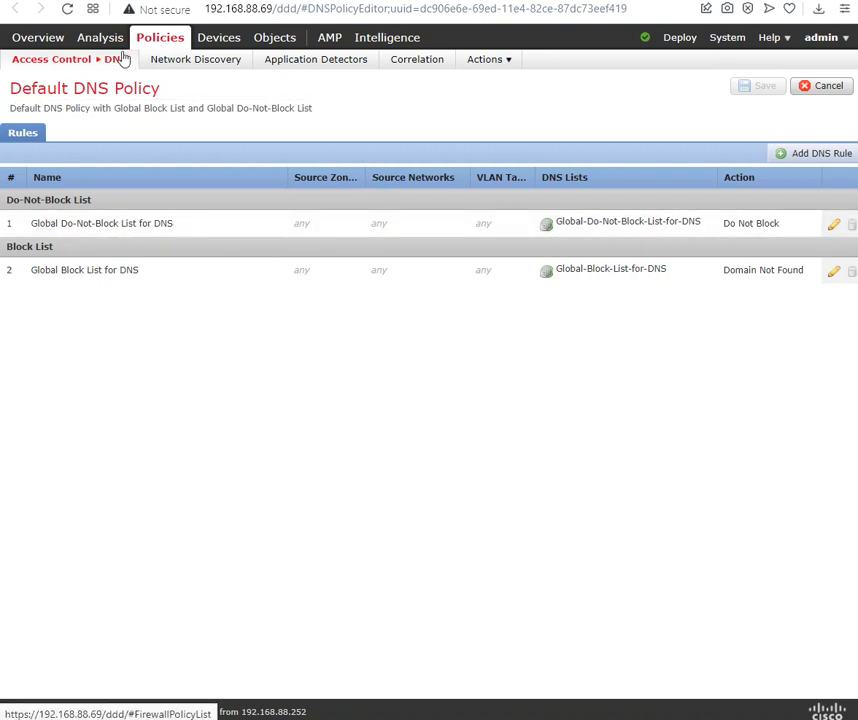
pyautogui.moveTo(96, 66)
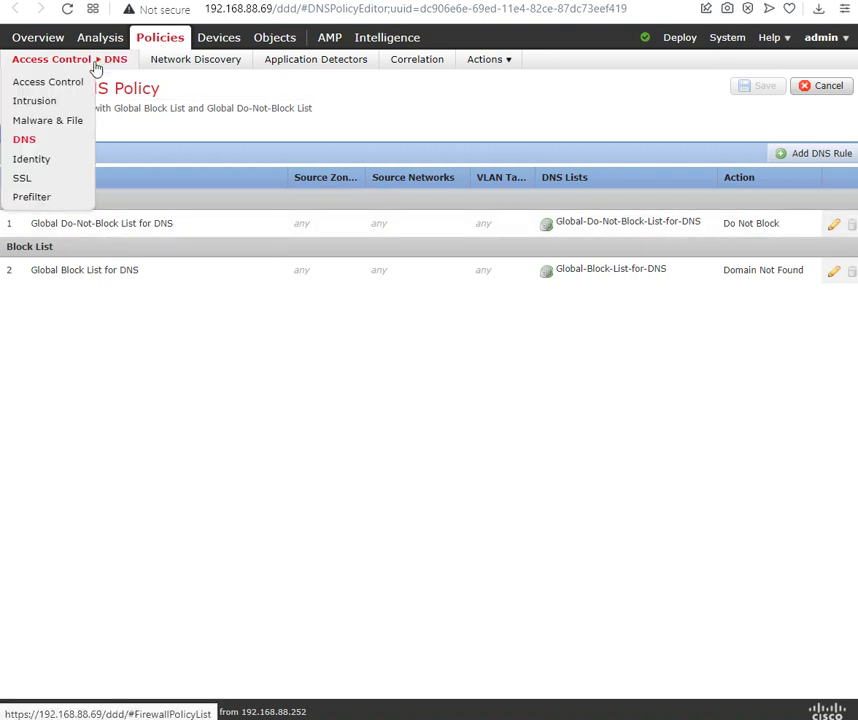
pyautogui.click(122, 371)
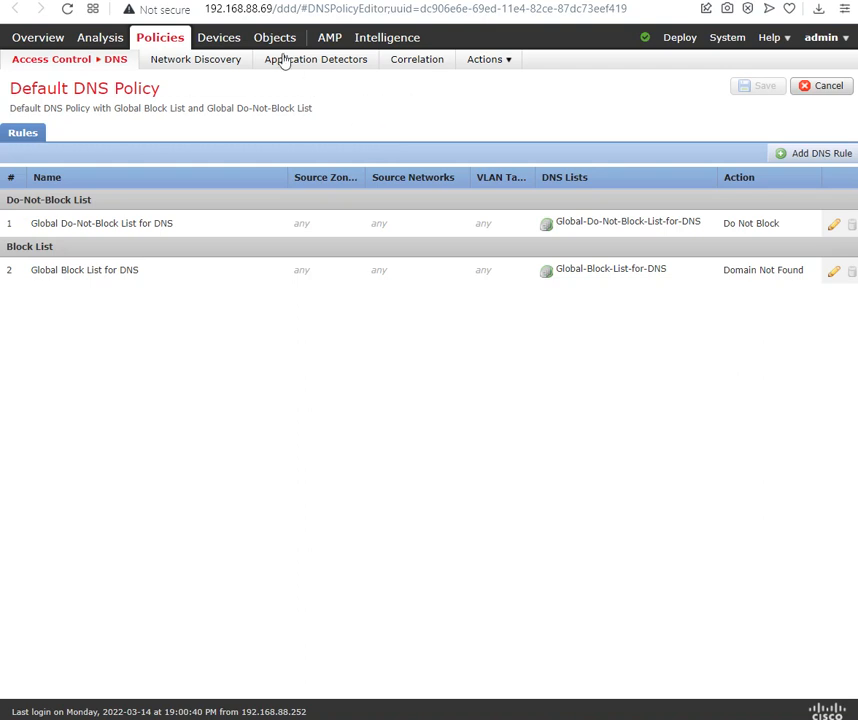
# Open the DNS Lists and Feeds objects under Security Intelligence in Object Management.
pyautogui.moveTo(280, 40)
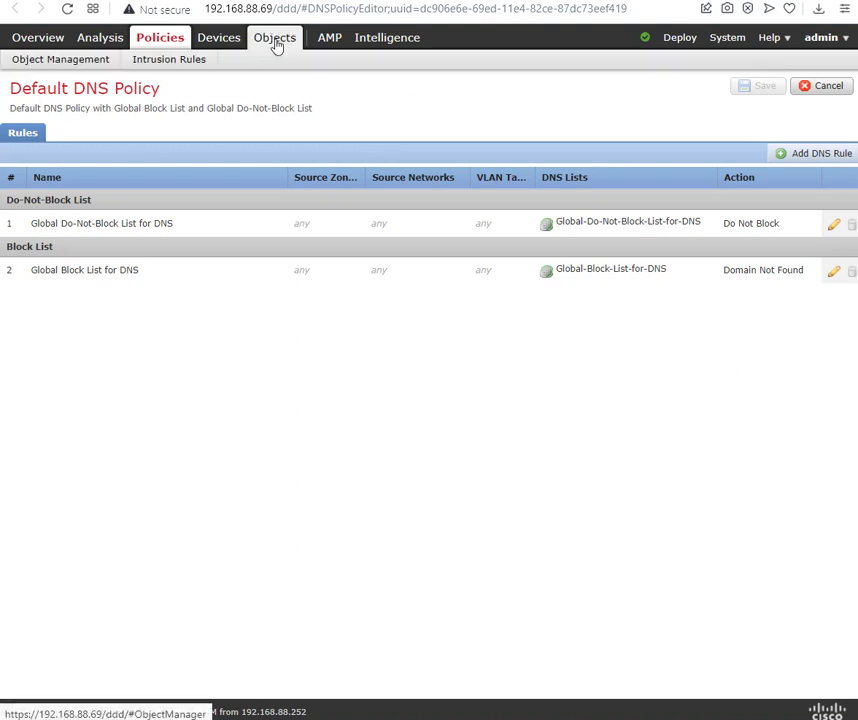
pyautogui.click(96, 59)
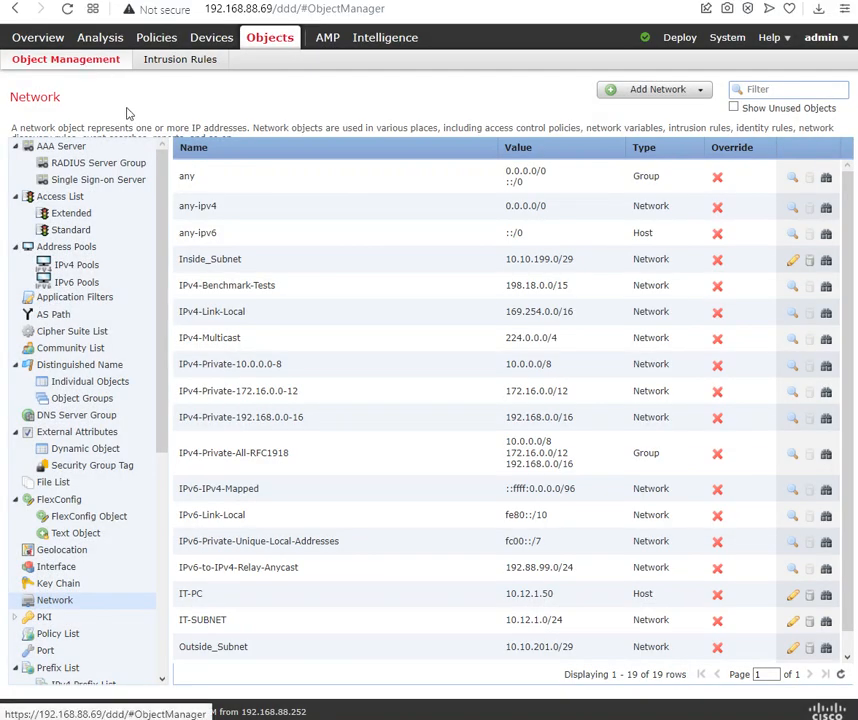
pyautogui.scroll(-2, 125, 466)
pyautogui.scroll(-3, 130, 470)
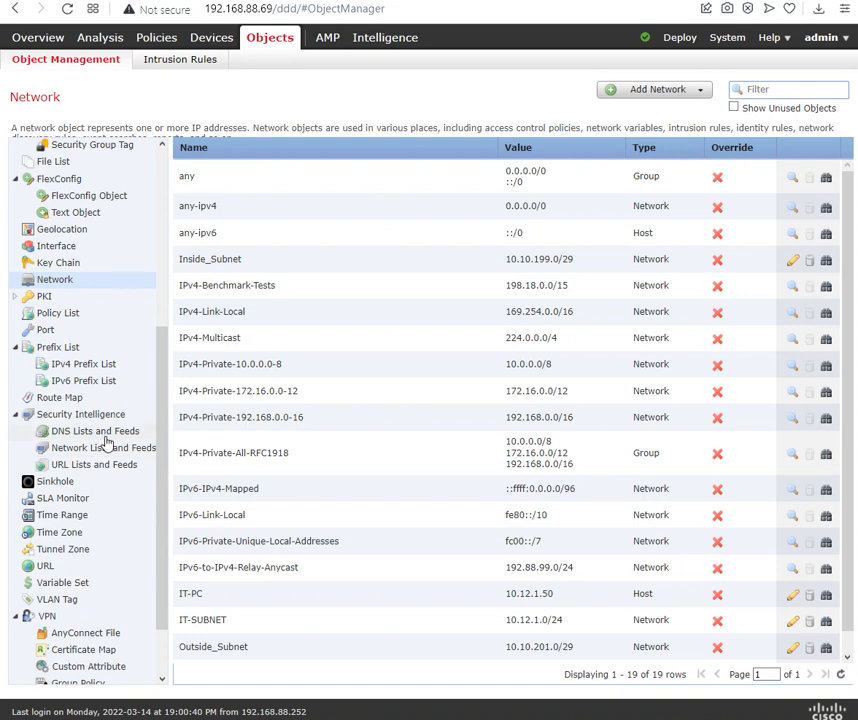
pyautogui.click(108, 431)
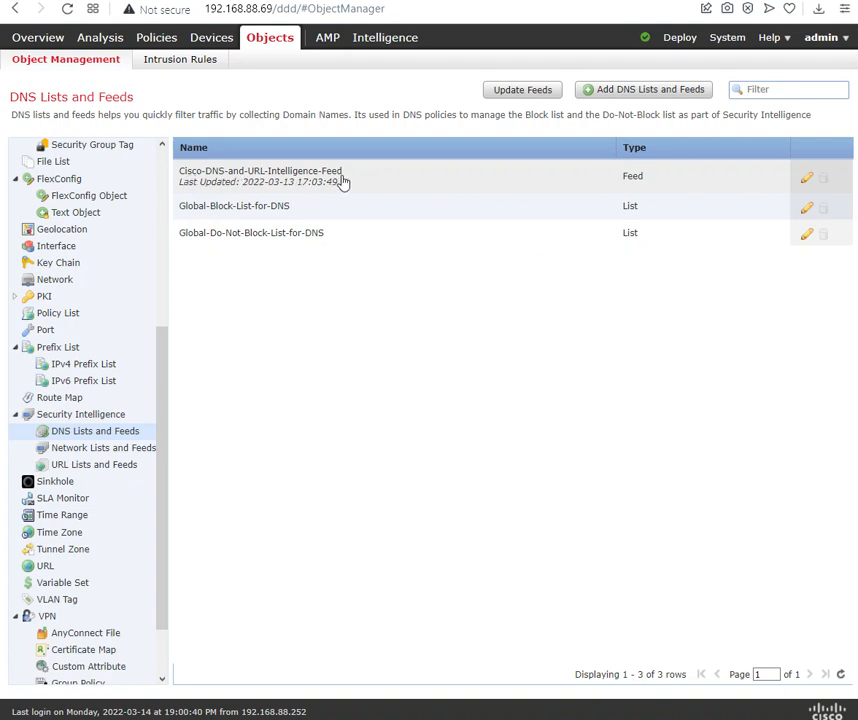
# Review the update frequency choices of the Cisco-DNS-and-URL-Intelligence-Feed and close its settings without saving.
pyautogui.click(807, 178)
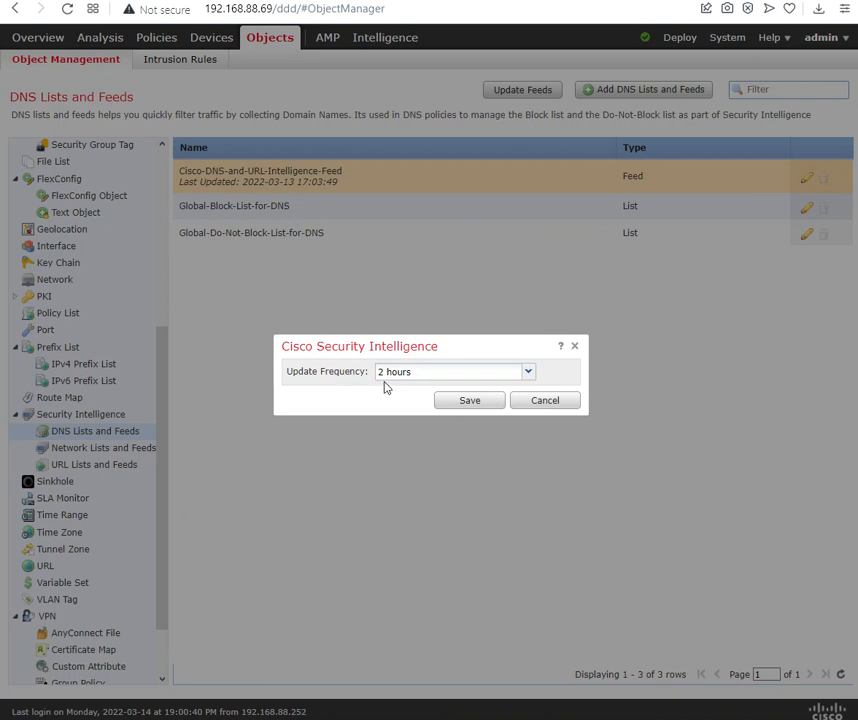
pyautogui.click(526, 373)
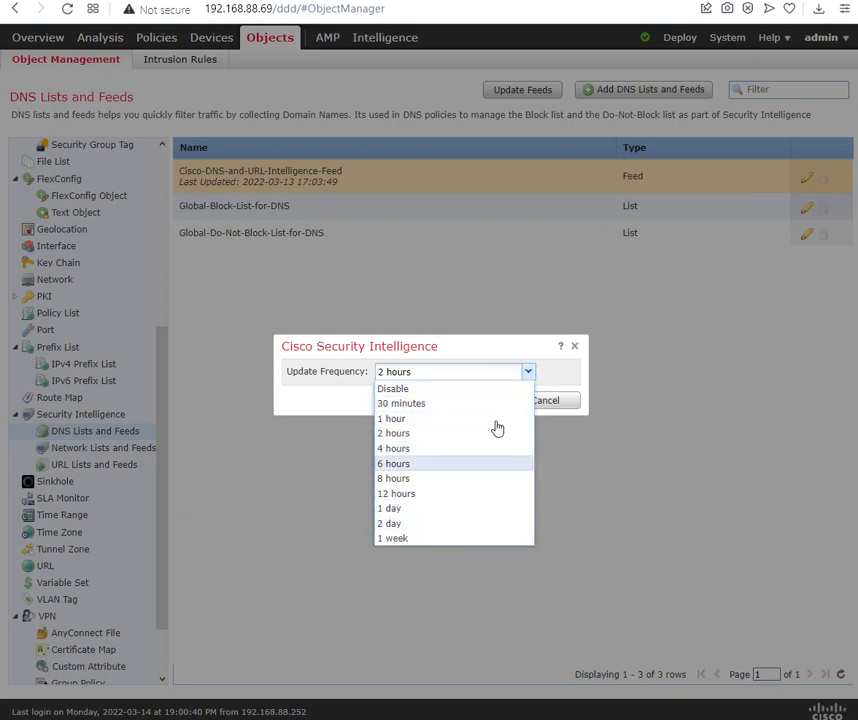
pyautogui.click(550, 345)
pyautogui.click(545, 400)
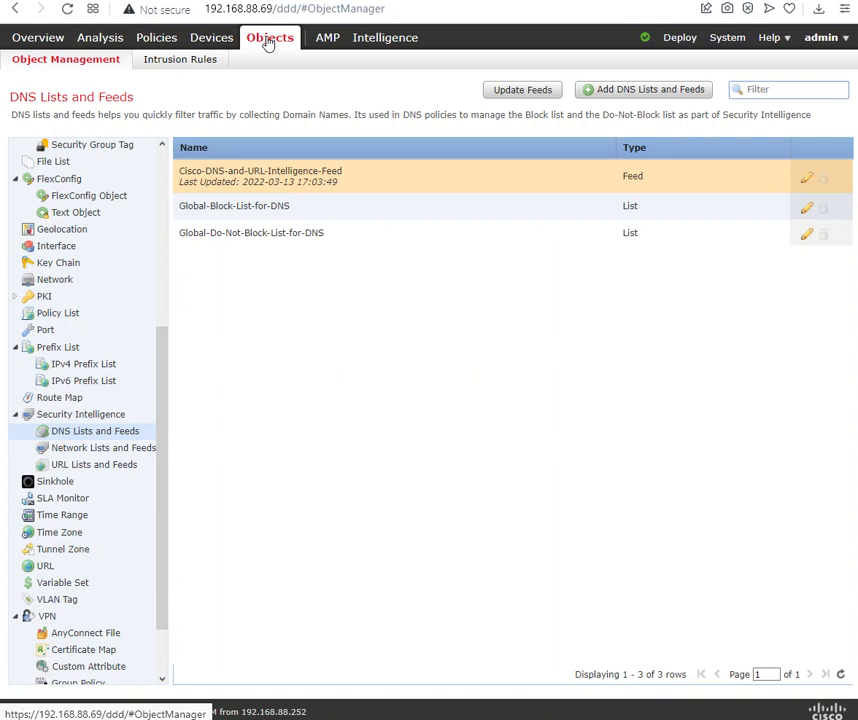
# Return to the DNS policies under Access Control and open the Default DNS Policy for editing.
pyautogui.moveTo(160, 38)
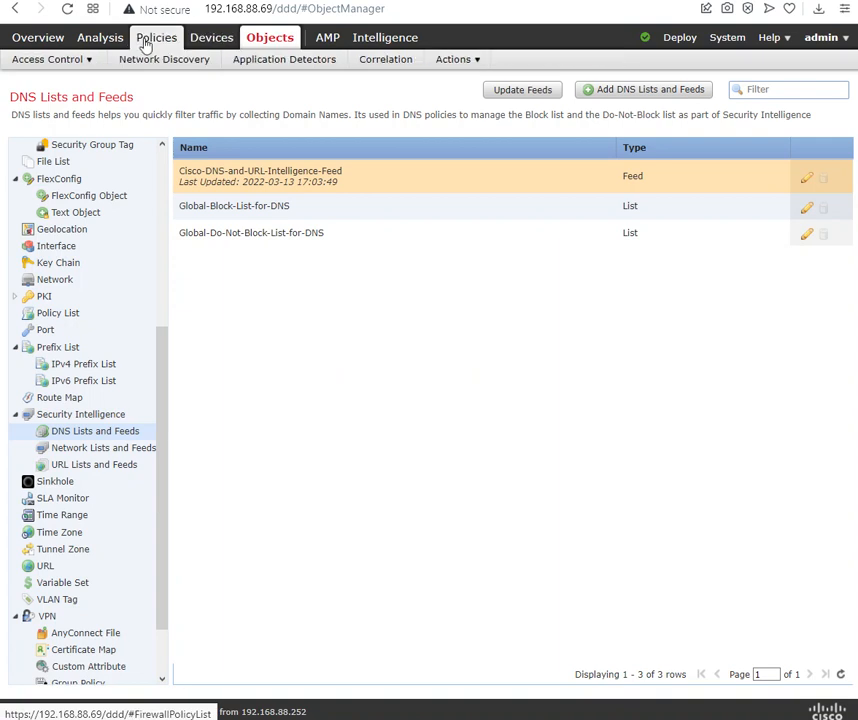
pyautogui.moveTo(66, 66)
pyautogui.click(56, 139)
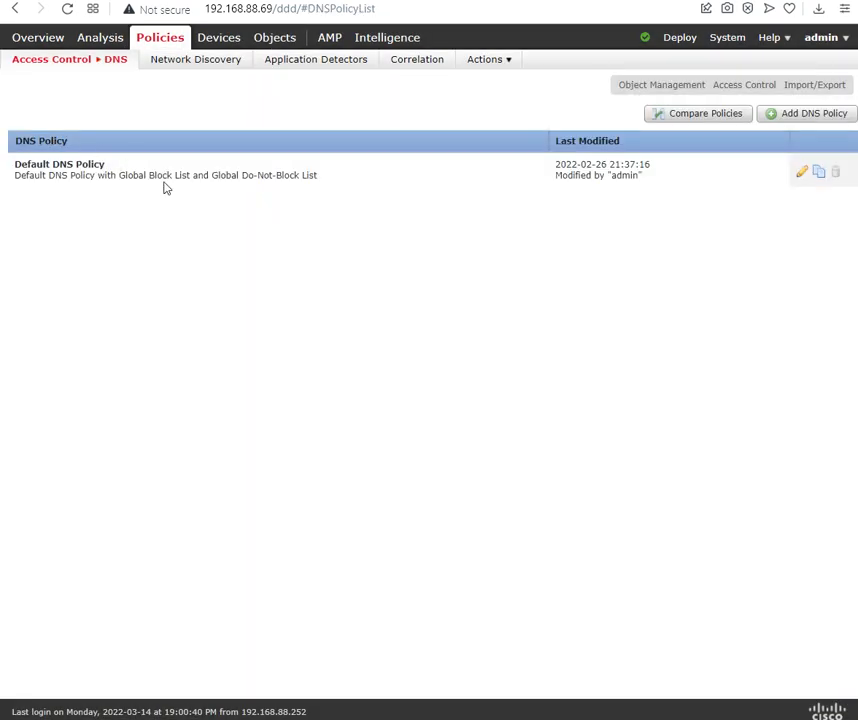
pyautogui.click(804, 176)
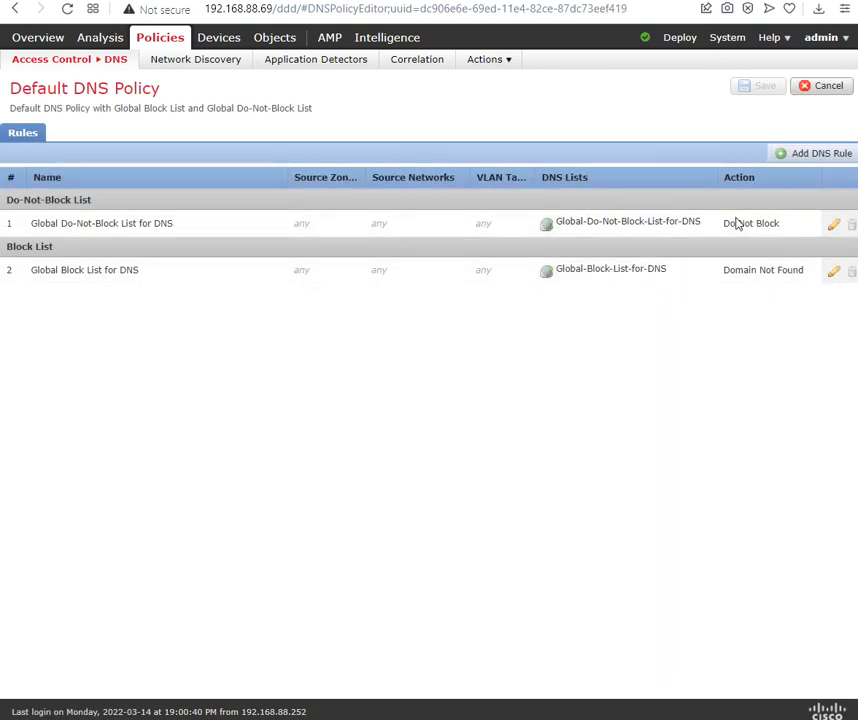
# Start a new DNS rule, examine its available actions, and close it without adding the rule.
pyautogui.click(815, 155)
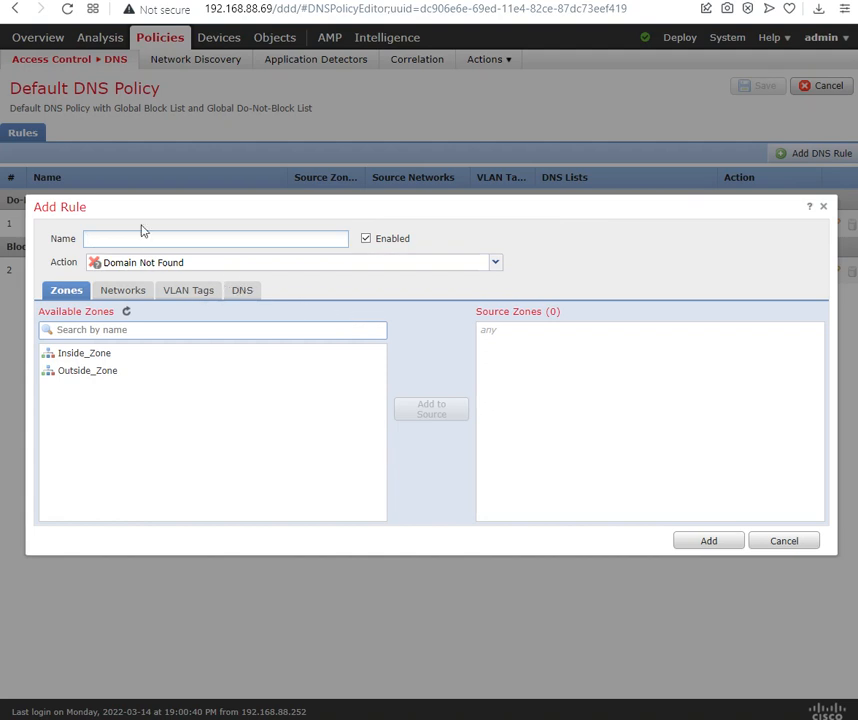
pyautogui.click(110, 236)
pyautogui.click(497, 264)
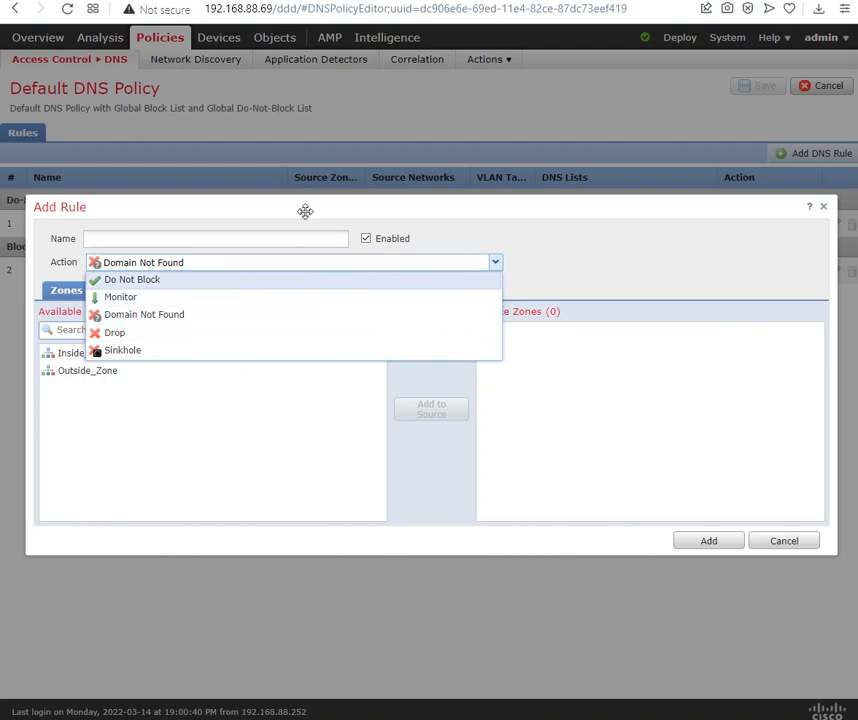
pyautogui.moveTo(303, 211); pyautogui.dragTo(309, 303)
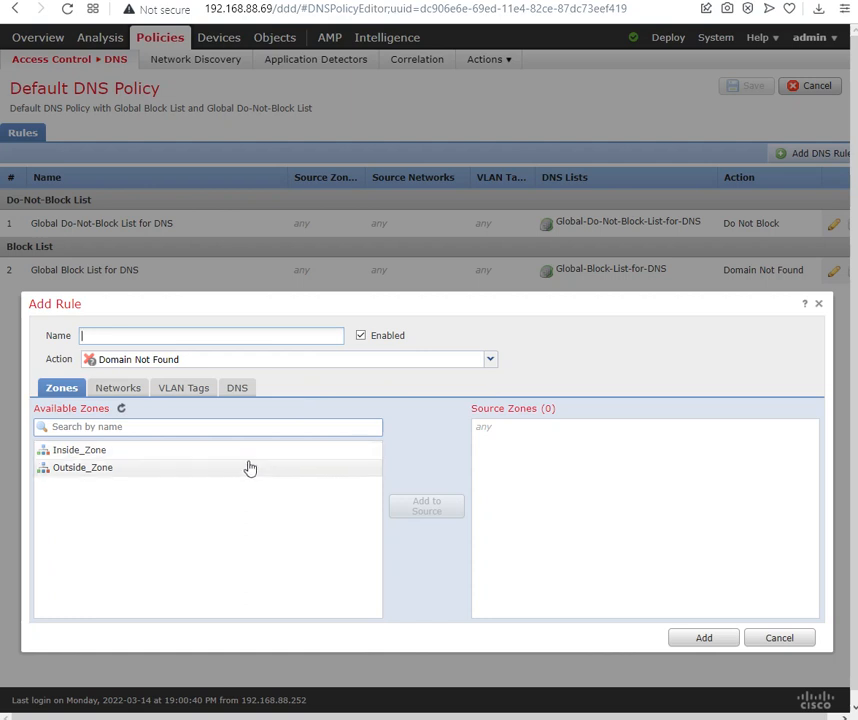
pyautogui.click(270, 368)
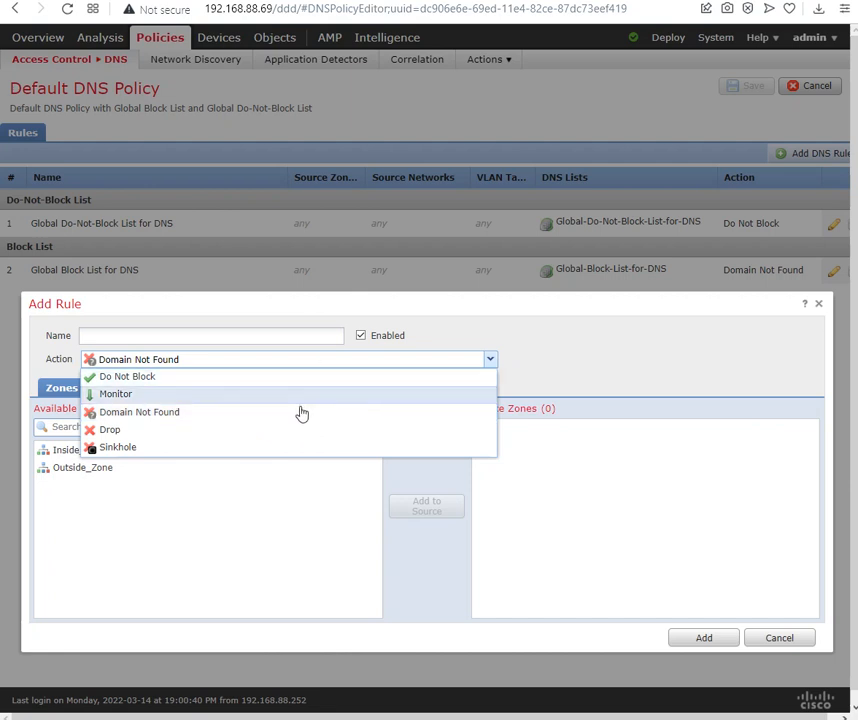
pyautogui.click(816, 303)
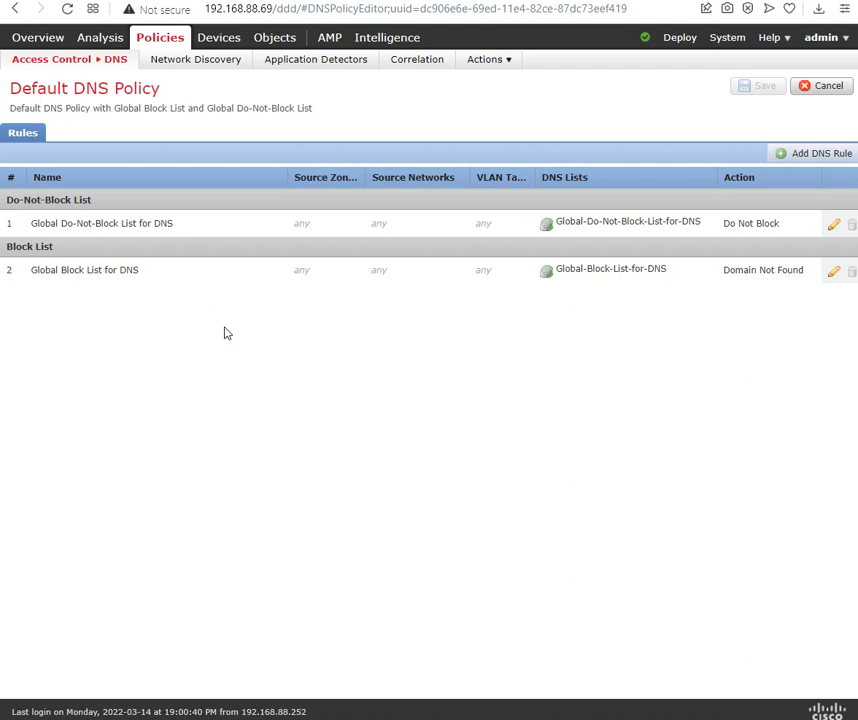
# Inspect the Global Do-Not-Block List for DNS rule and the action choices for a new DNS rule, cancelling both.
pyautogui.click(834, 226)
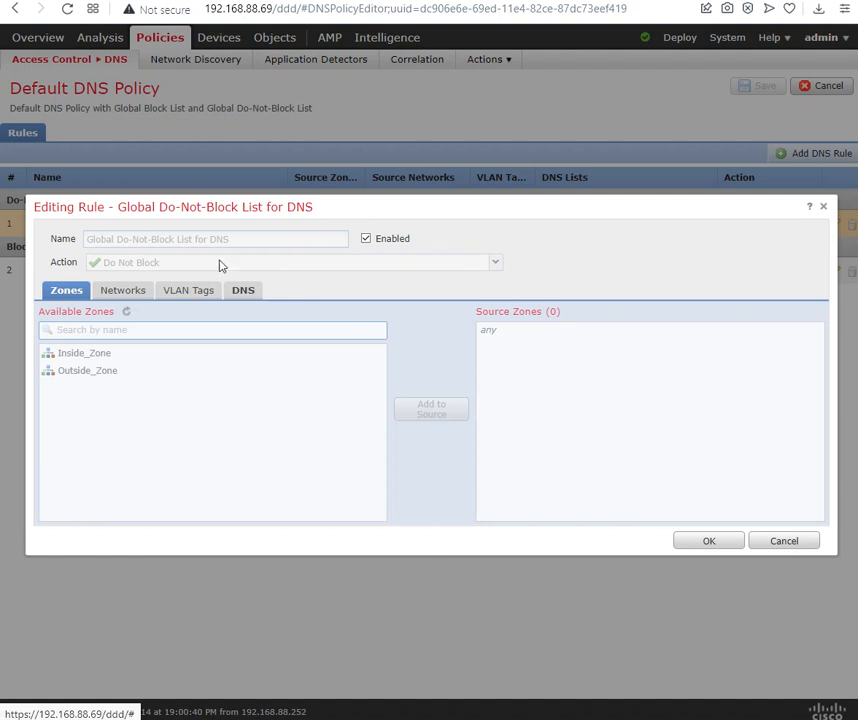
pyautogui.click(781, 542)
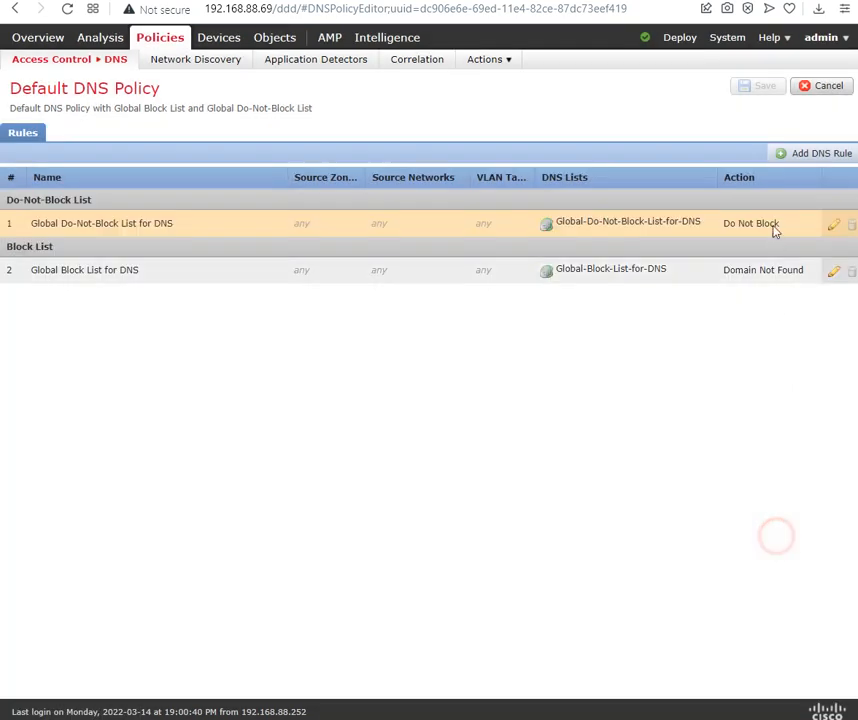
pyautogui.click(811, 156)
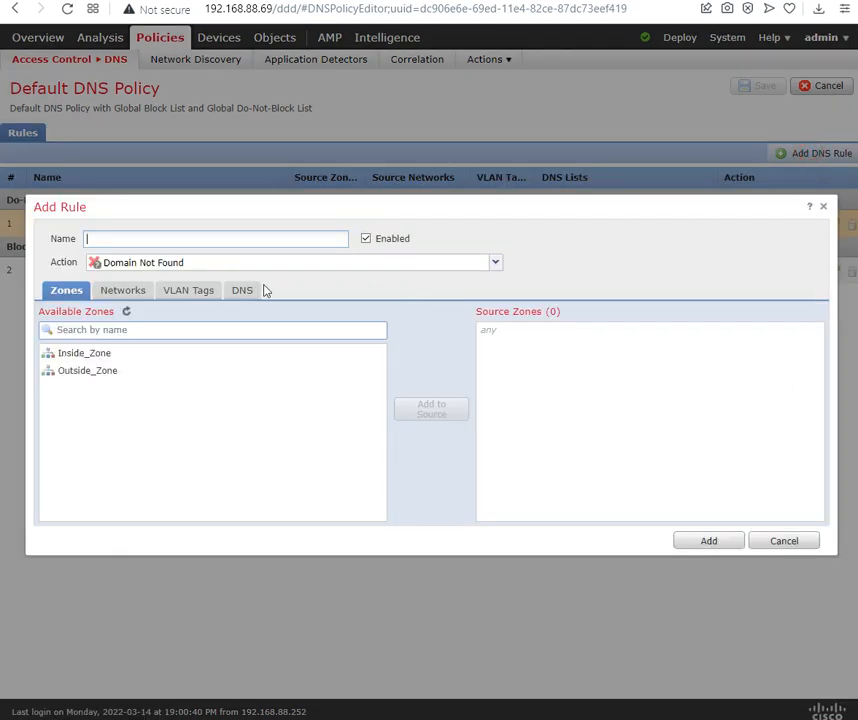
pyautogui.click(239, 264)
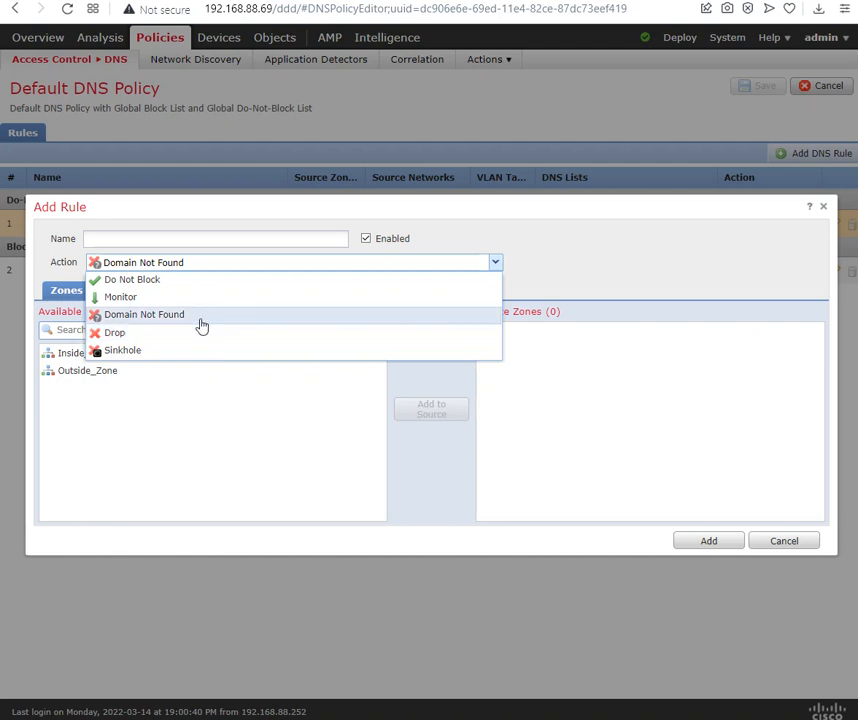
pyautogui.click(806, 547)
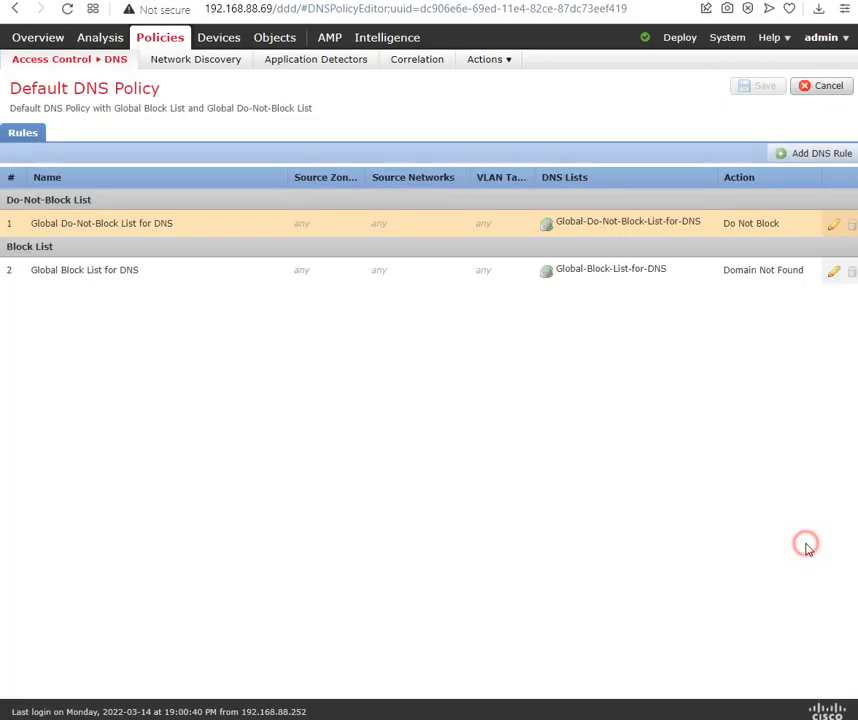
# Select the Global Block List for DNS rule and switch to the PNETLab topology to examine the lab's RGS-WIN-CLIENT node.
pyautogui.click(460, 272)
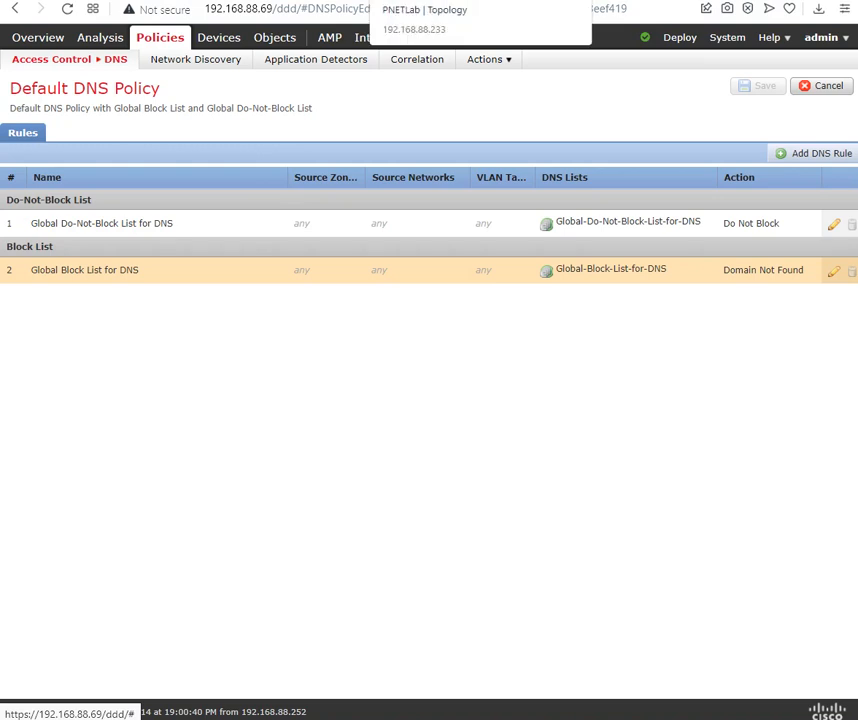
pyautogui.click(440, 1)
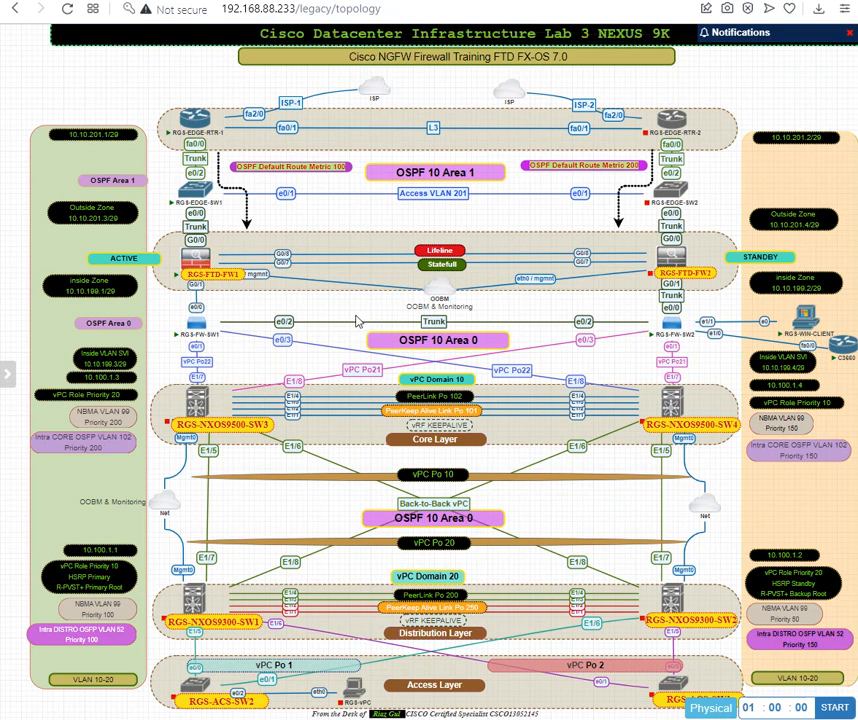
pyautogui.moveTo(810, 328)
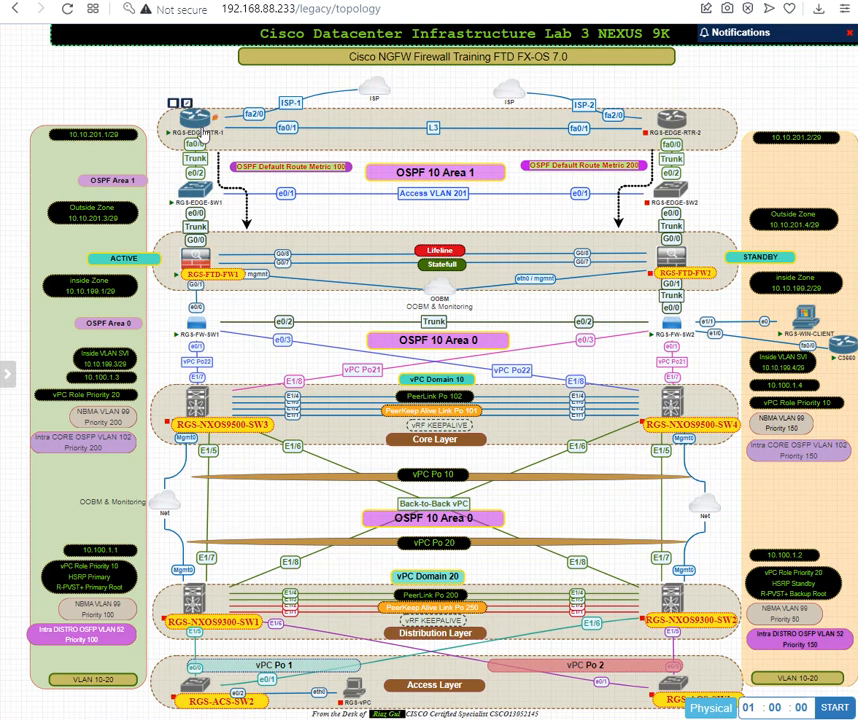
# Switch to the RouterOS WebFig page and open the router's static DNS entries.
pyautogui.moveTo(215, 133)
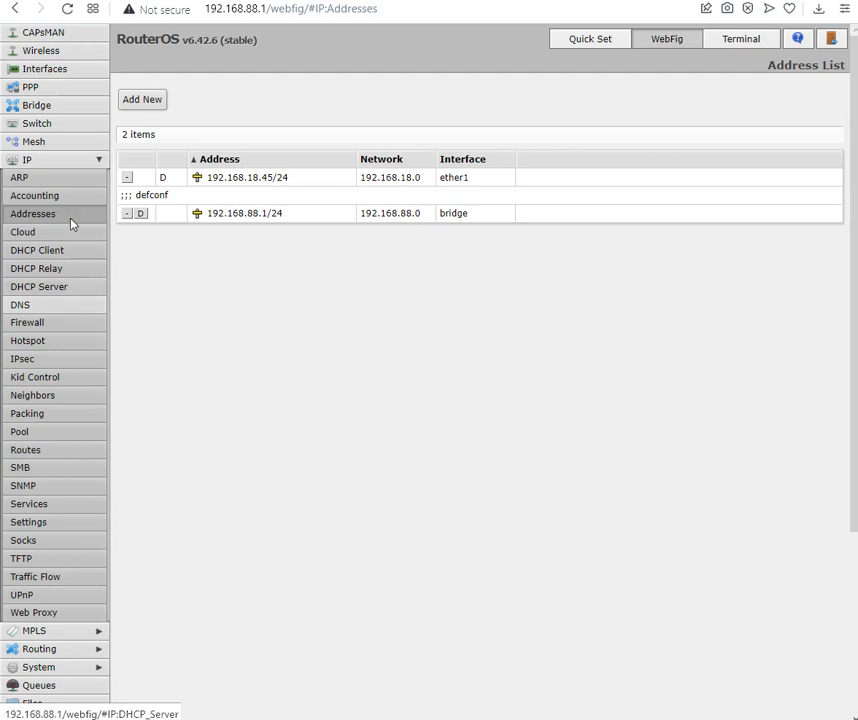
pyautogui.click(62, 307)
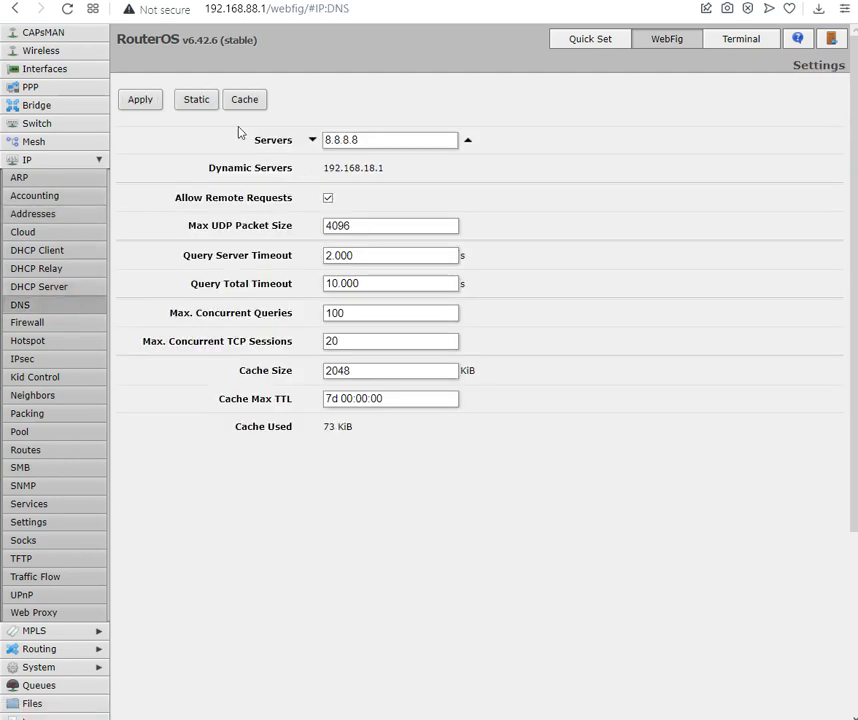
pyautogui.click(201, 104)
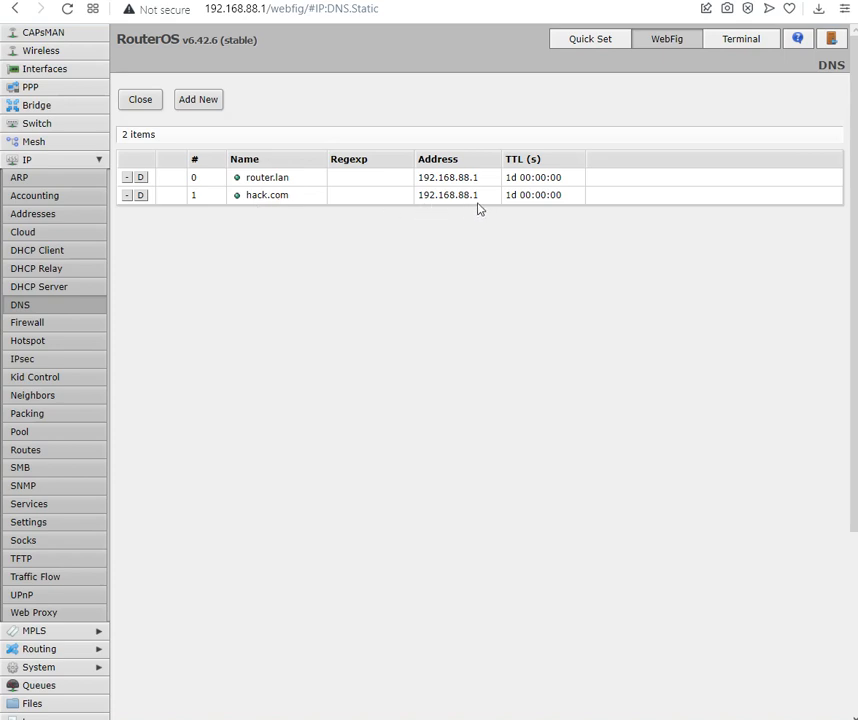
# Switch to the RGS-WIN-CLIENT console, ping 192.168.88.1 from its Command Prompt, stop the ping, and minimize the console.
pyautogui.hotkey('alt', 'Tab')
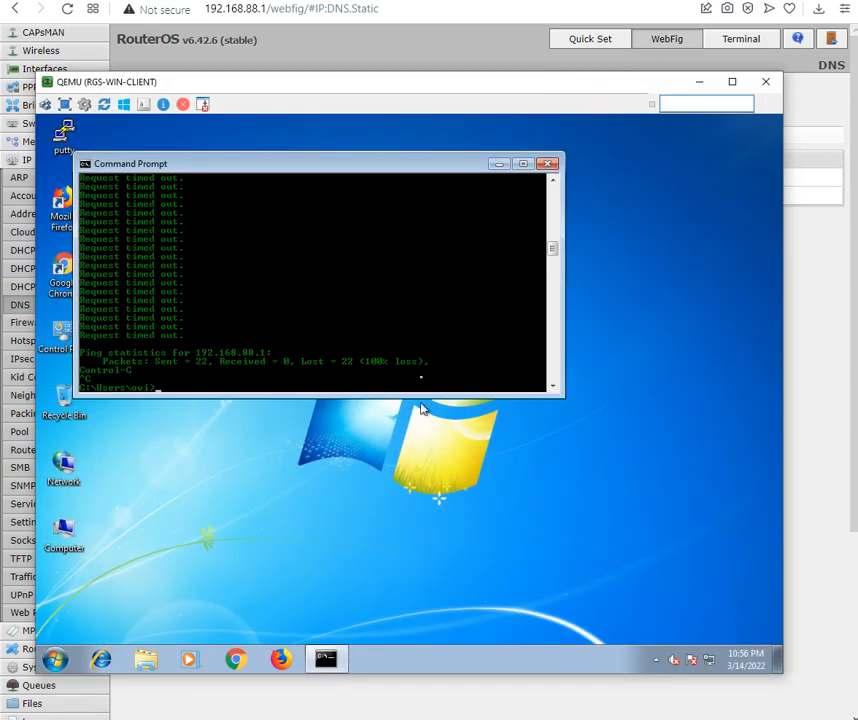
pyautogui.click(417, 319)
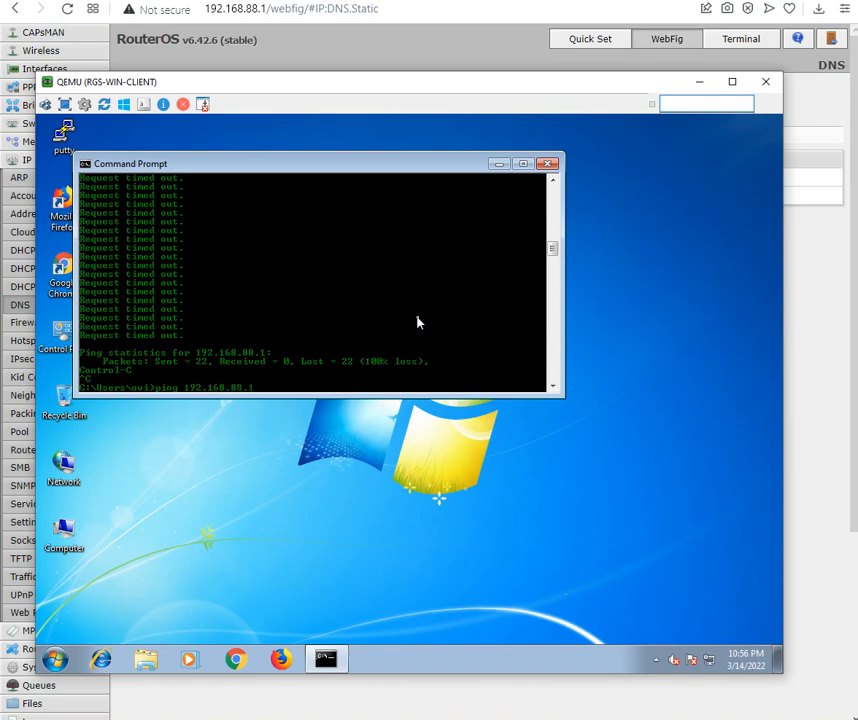
pyautogui.press('Return')
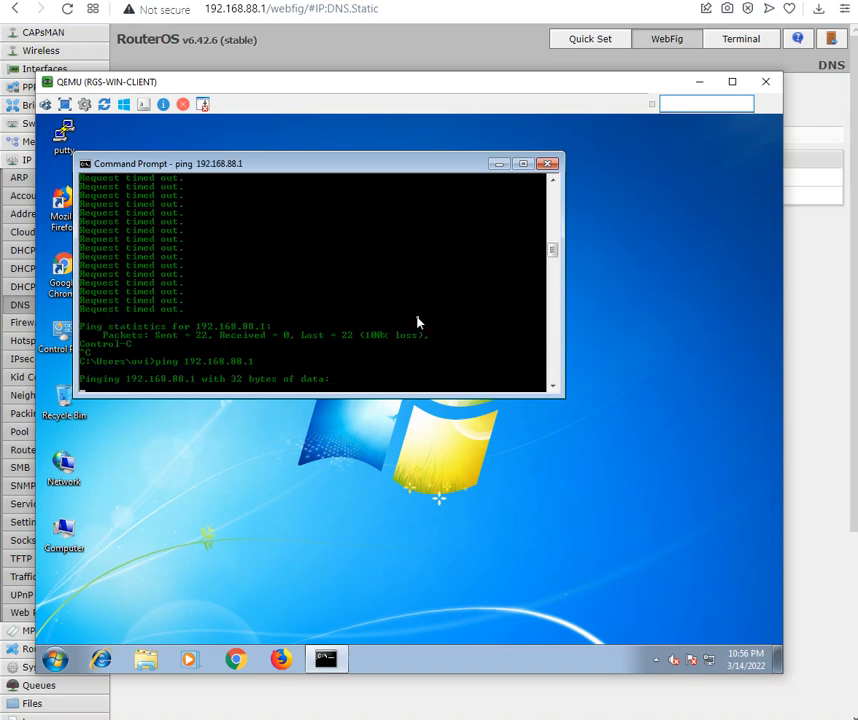
pyautogui.hotkey('ctrl', 'c')
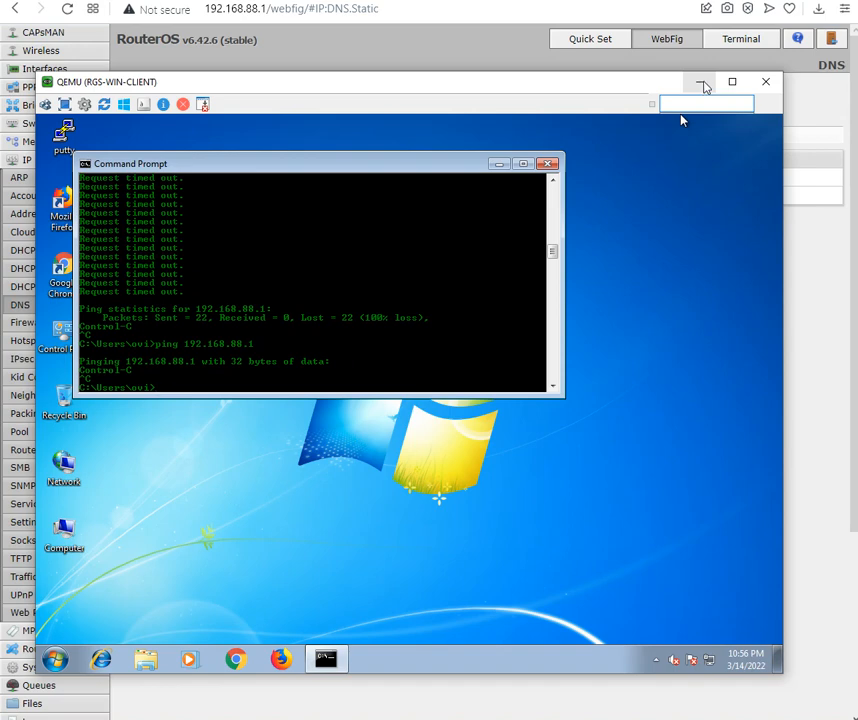
pyautogui.click(703, 84)
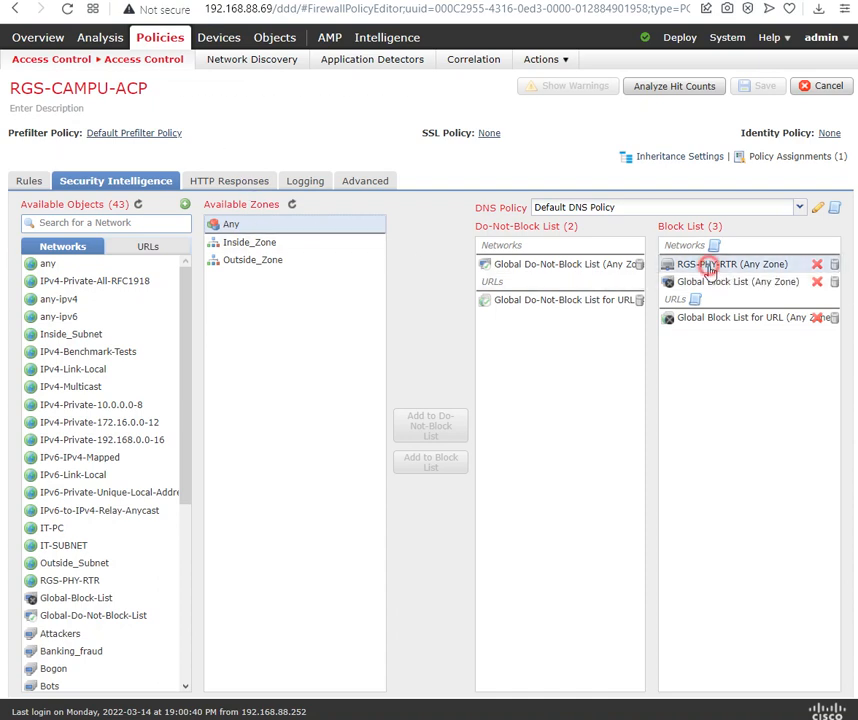
# Remove the RGS-PHY-RTR network from the Block List of RGS-CAMPU-ACP and save the policy.
pyautogui.click(818, 266)
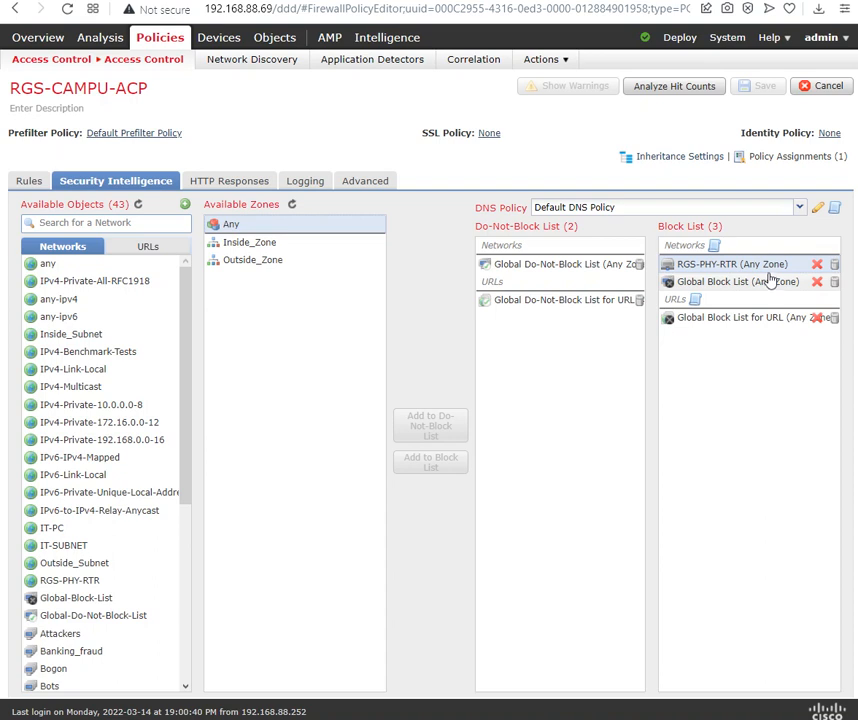
pyautogui.click(836, 266)
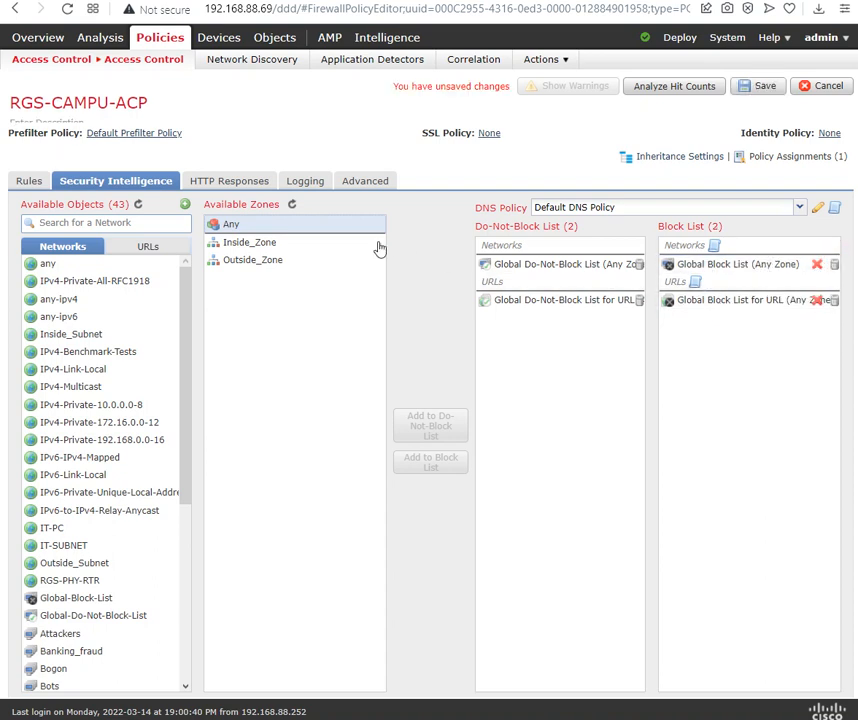
pyautogui.click(764, 87)
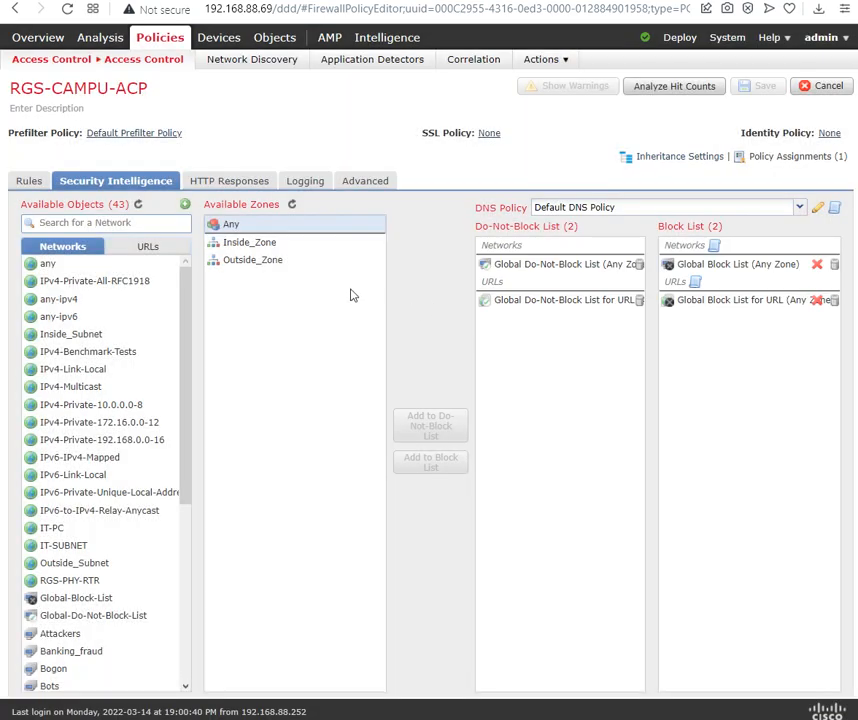
# Switch to the Default DNS Policy page, open Object Management, and look through the network objects.
pyautogui.click(201, 1)
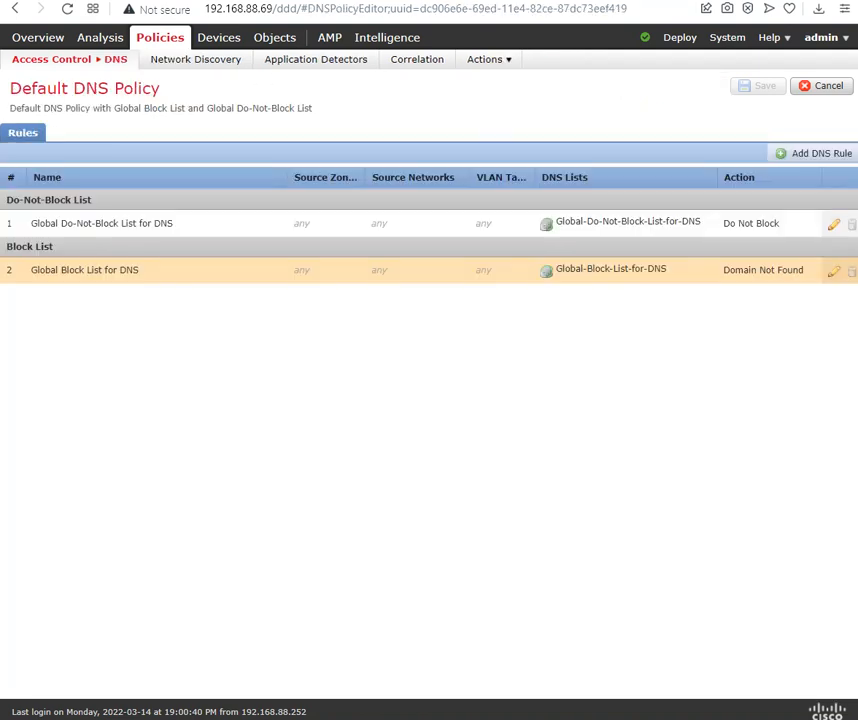
pyautogui.click(329, 373)
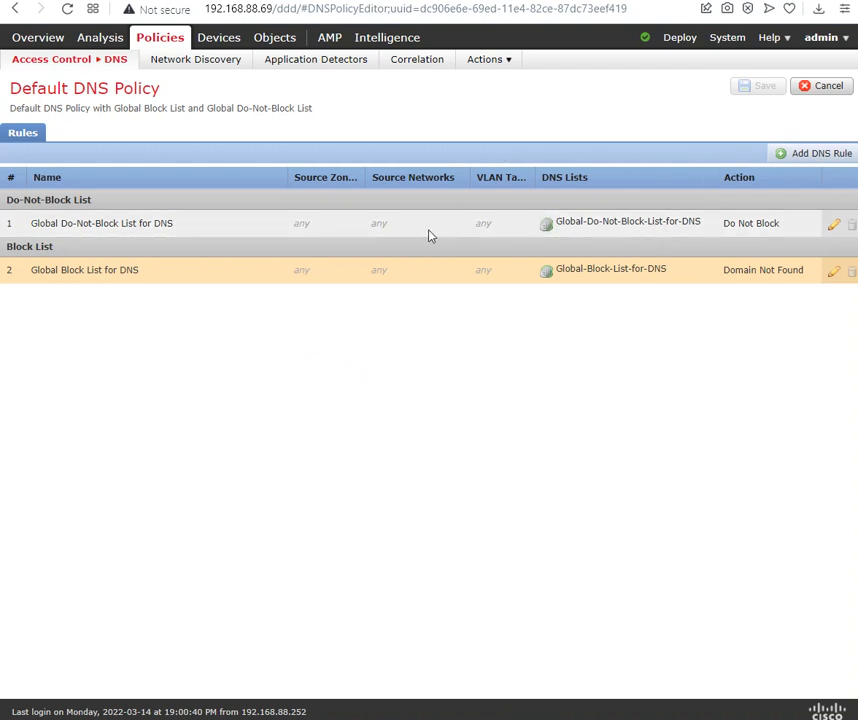
pyautogui.moveTo(231, 47)
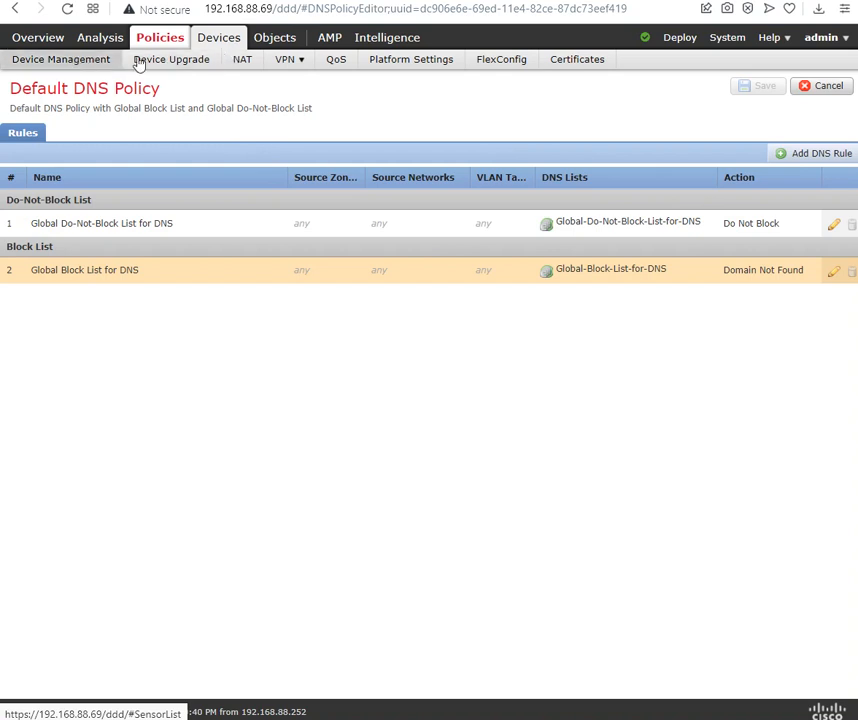
pyautogui.moveTo(260, 45)
pyautogui.click(68, 60)
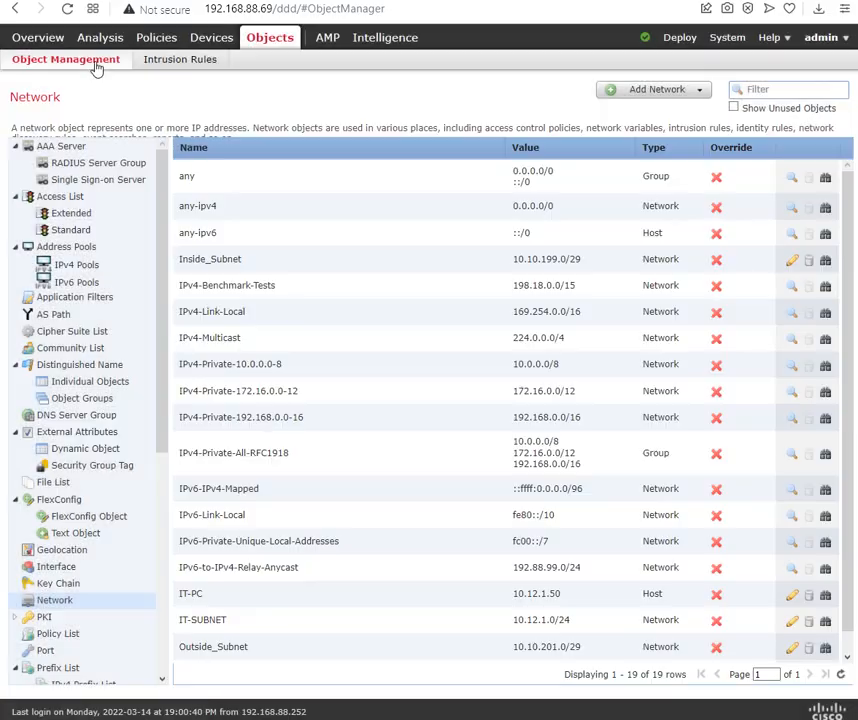
pyautogui.scroll(-1, 297, 240)
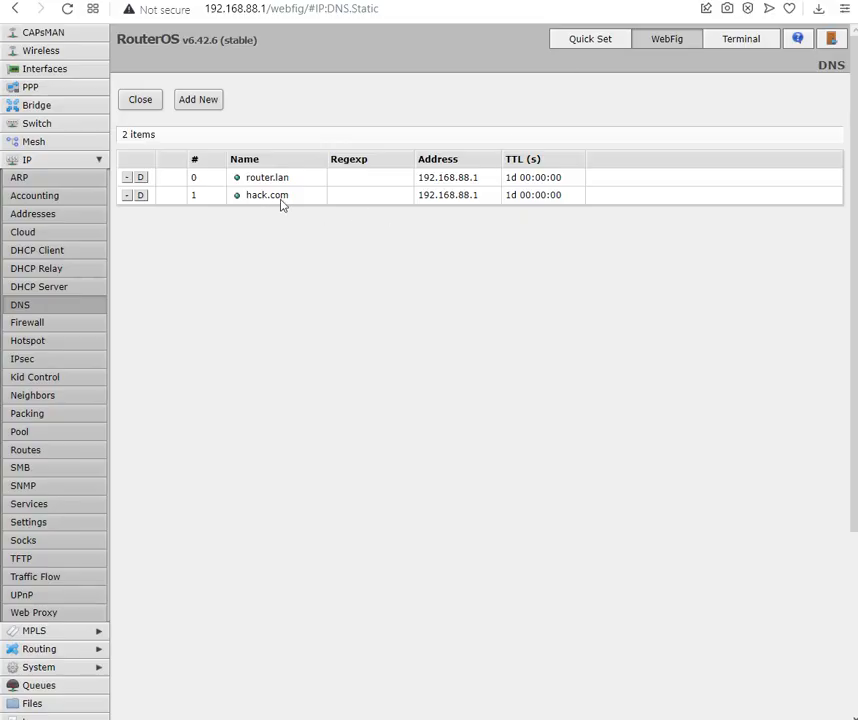
# On the RouterOS page, add a static DNS entry named rgs.com with address 192.168.88.1.
pyautogui.click(195, 104)
pyautogui.click(312, 172)
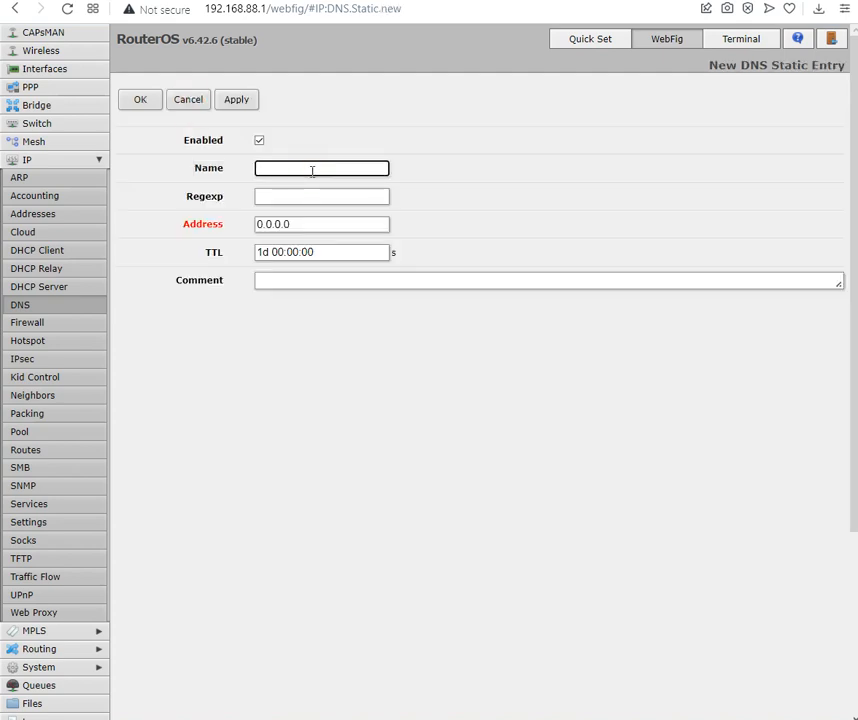
pyautogui.write('rgs.com')
pyautogui.click(299, 226)
pyautogui.write('192.168.88.1')
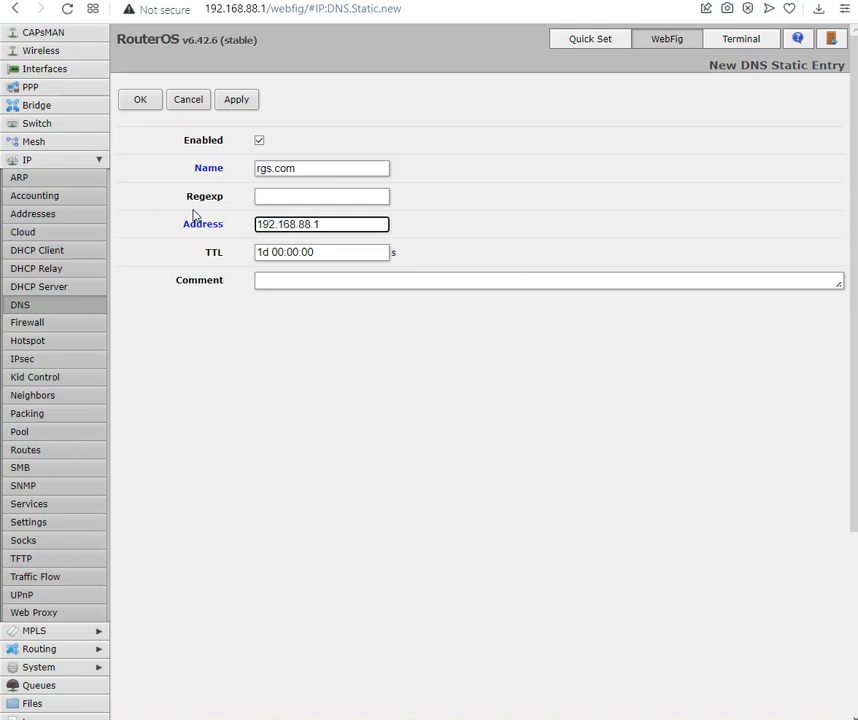
pyautogui.click(245, 99)
pyautogui.click(138, 100)
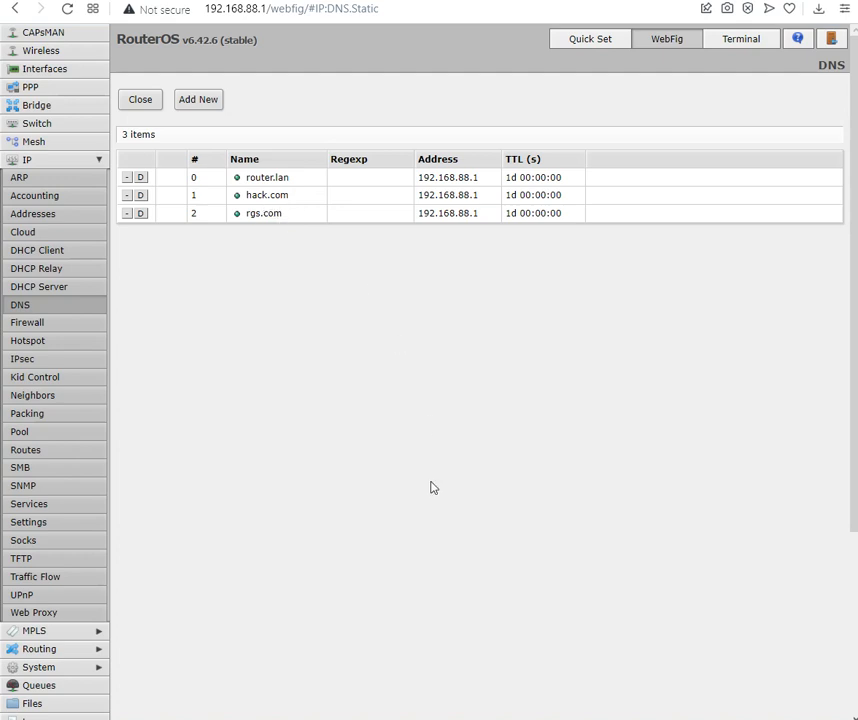
# Check the RGS-WIN-CLIENT console, minimize it, and return to the Security Intelligence settings of RGS-CAMPU-ACP.
pyautogui.hotkey('alt', 'Tab')
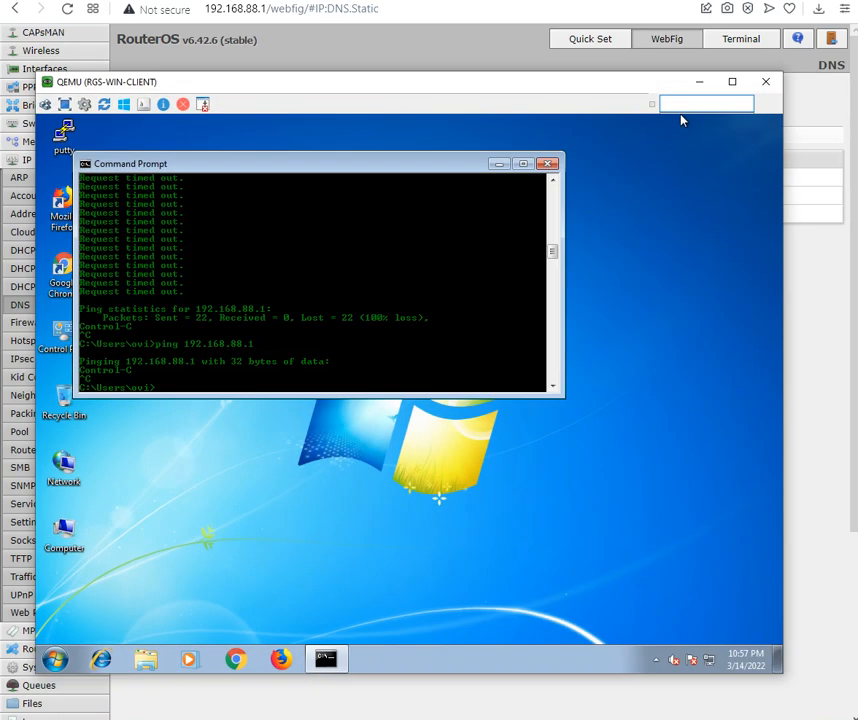
pyautogui.click(699, 82)
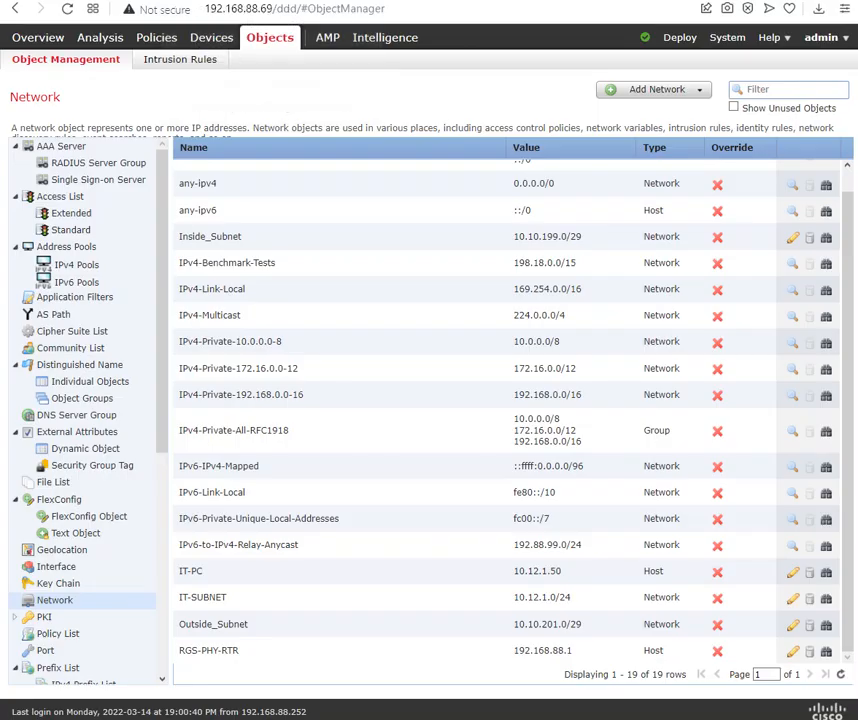
pyautogui.click(130, 1)
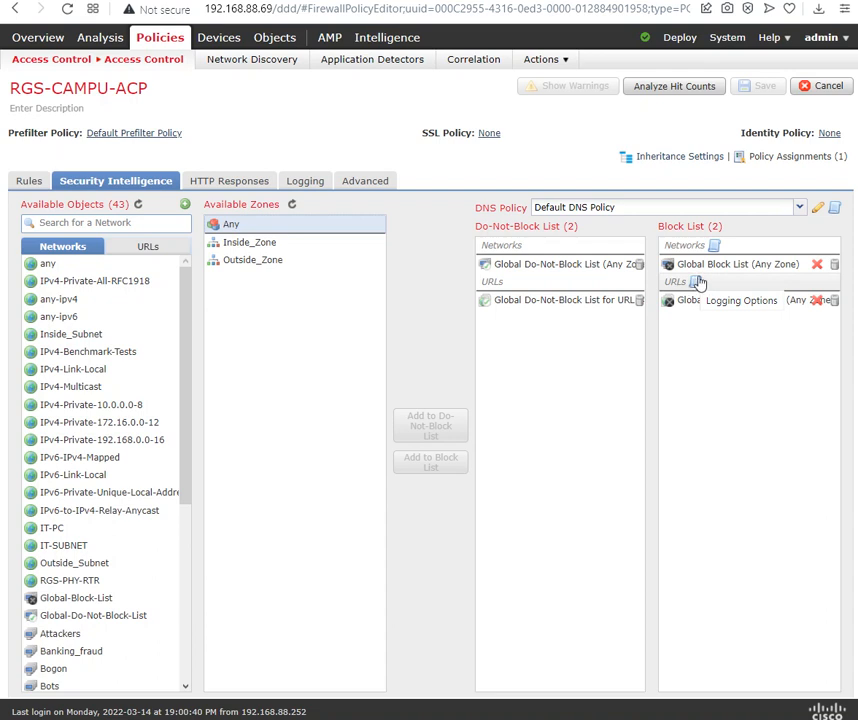
# Deploy the pending access control policy changes to RGS-NGFW-PRI, proceeding past the validation messages.
pyautogui.click(688, 62)
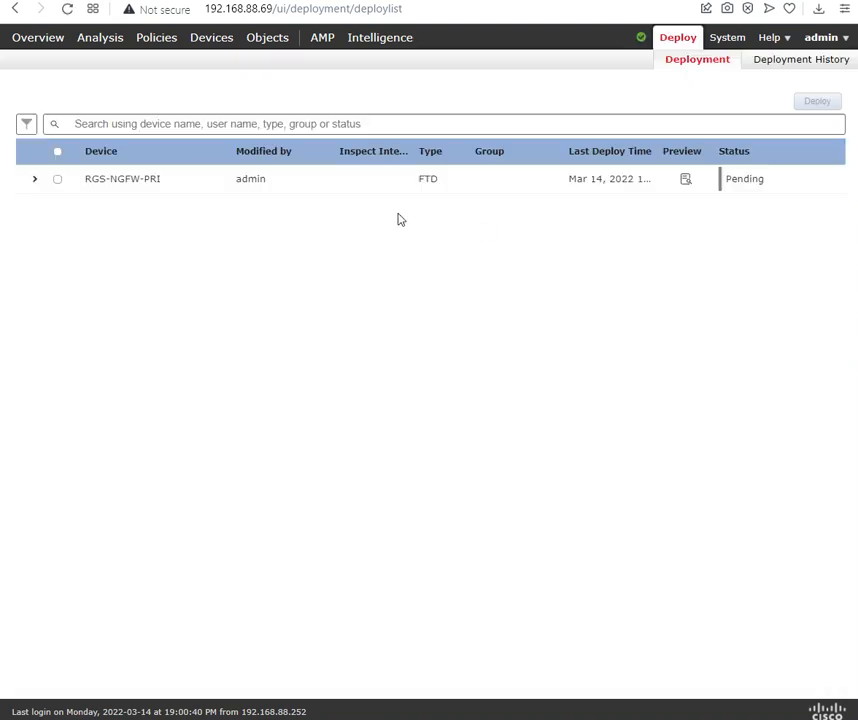
pyautogui.click(33, 180)
pyautogui.click(57, 180)
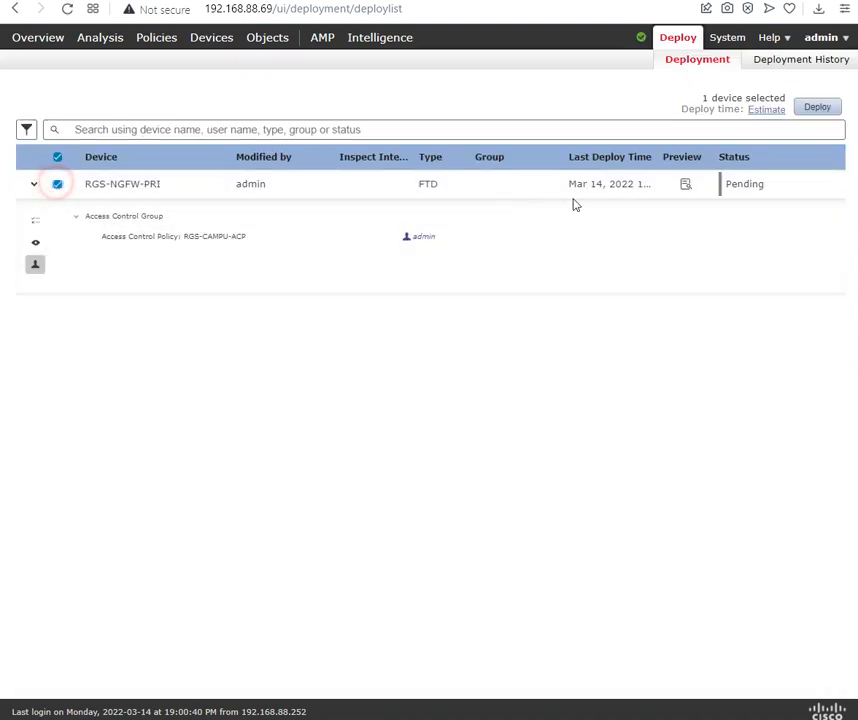
pyautogui.click(812, 106)
pyautogui.click(609, 442)
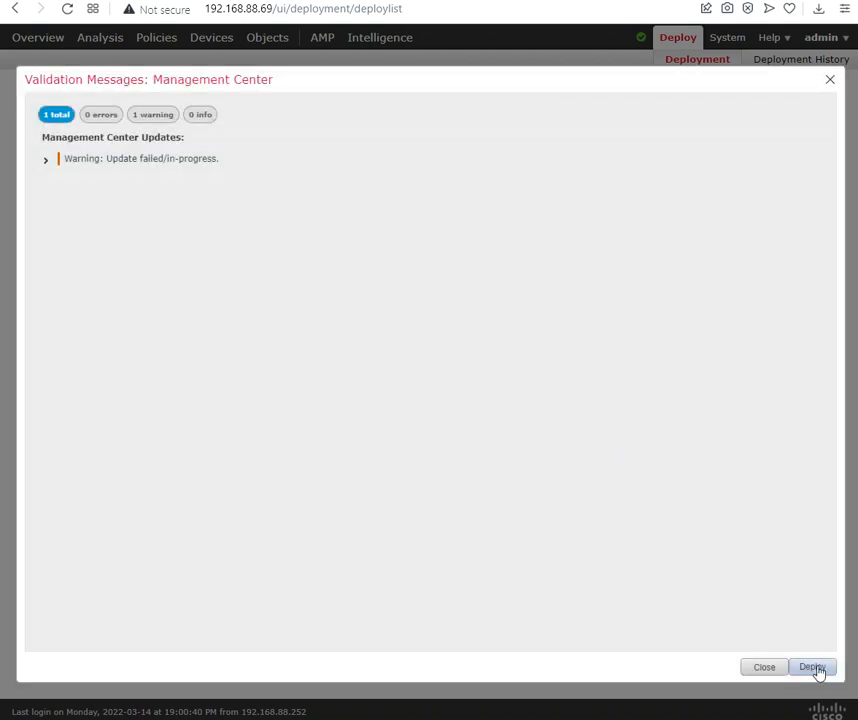
pyautogui.click(815, 668)
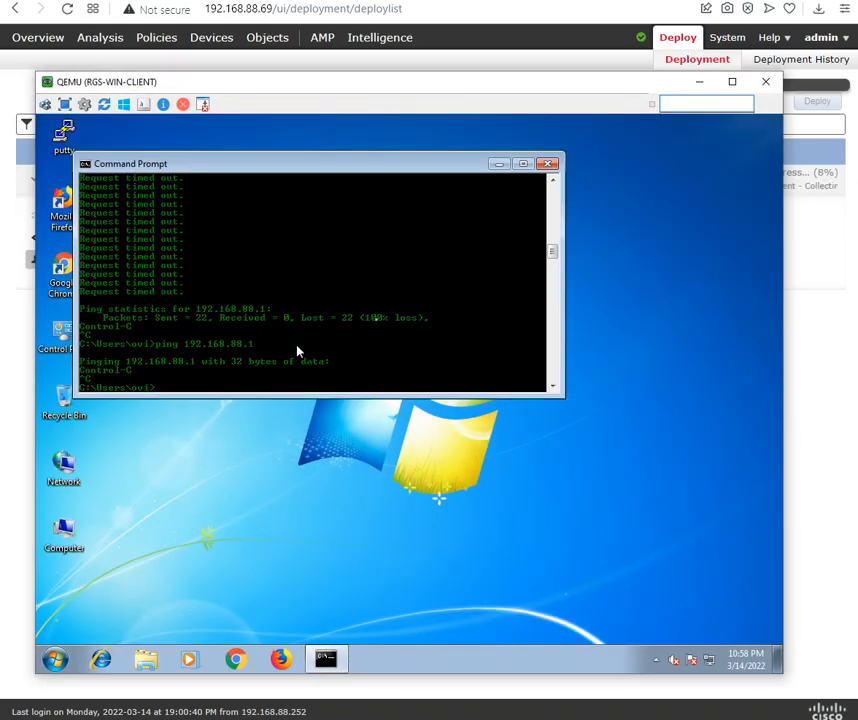
# Ping 192.168.88.1 from the RGS-WIN-CLIENT Command Prompt and minimize the console.
pyautogui.click(700, 82)
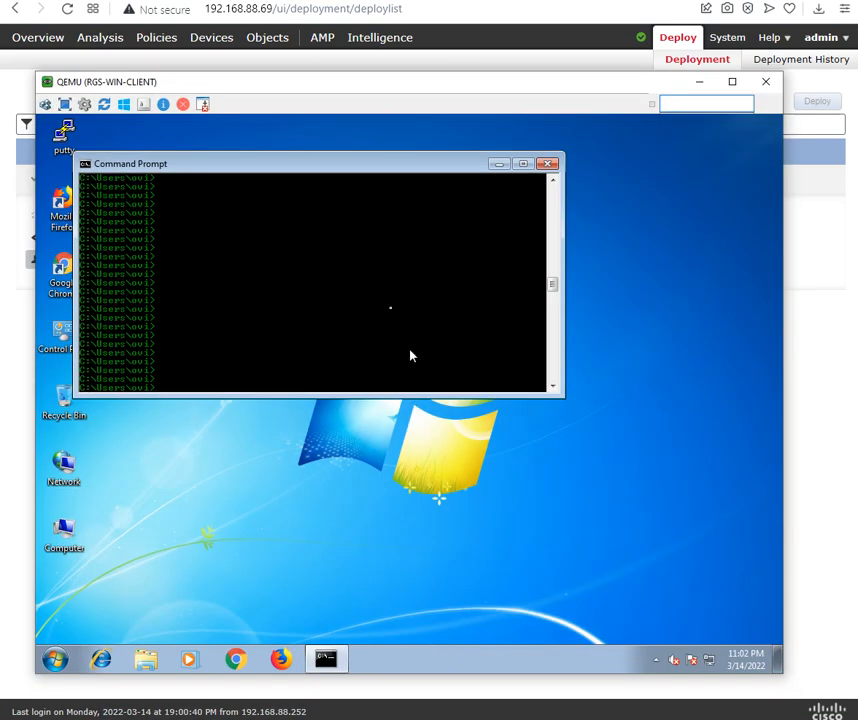
pyautogui.click(387, 308)
pyautogui.write('ping 192.168.88.1')
pyautogui.press('Return')
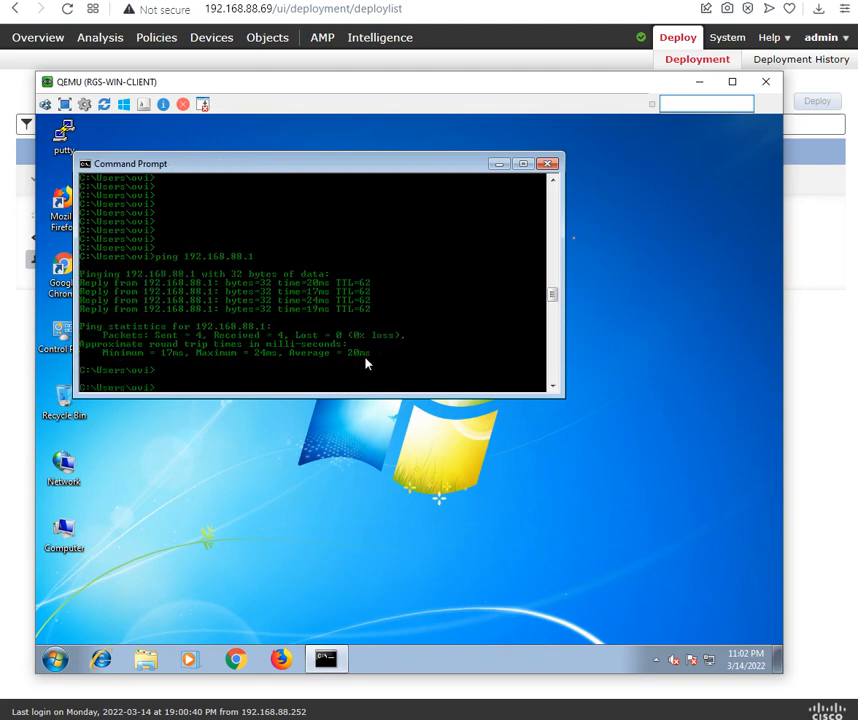
pyautogui.click(699, 81)
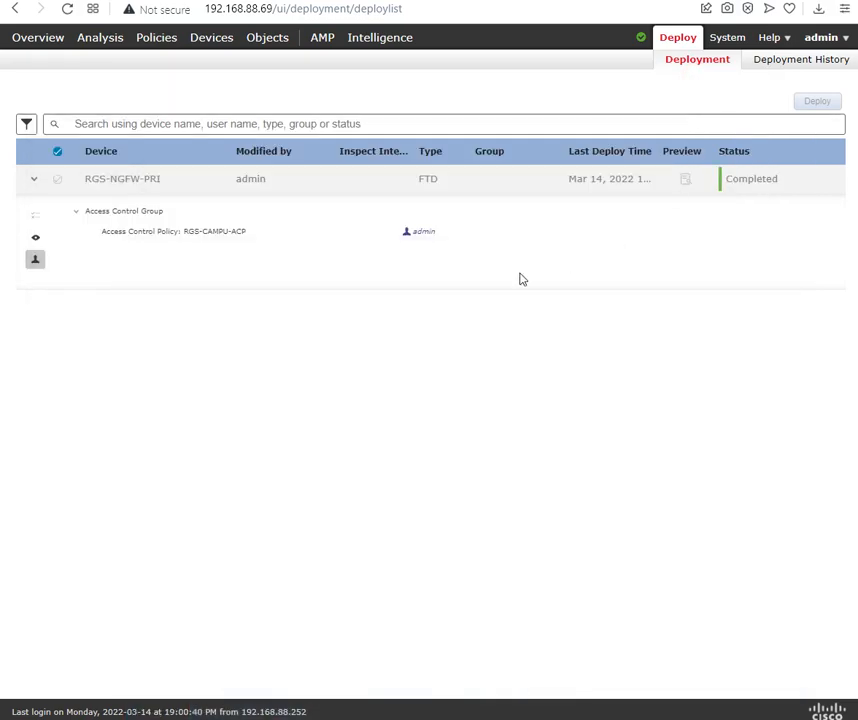
# Review the router's static DNS entries, return to the Firepower deployment page, and open DNS Lists and Feeds in Object Management.
pyautogui.click(490, 1)
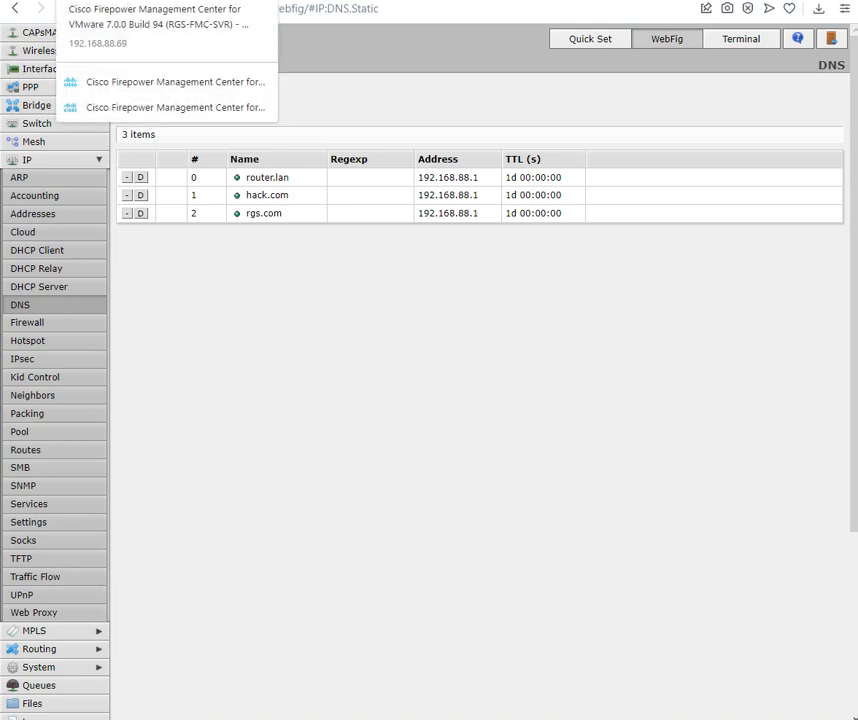
pyautogui.click(120, 0)
pyautogui.moveTo(270, 40)
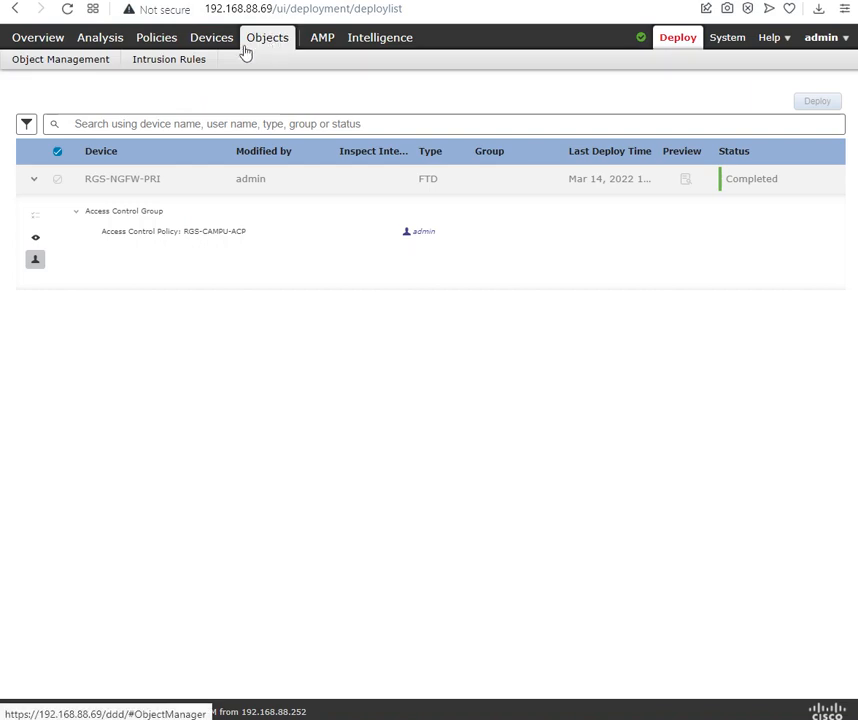
pyautogui.click(92, 62)
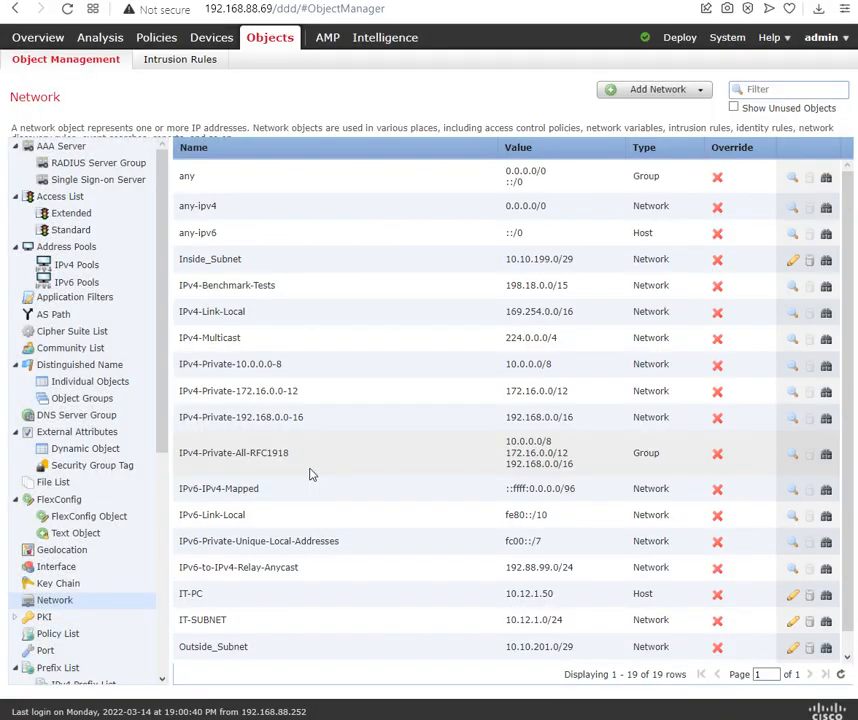
pyautogui.scroll(-4, 120, 556)
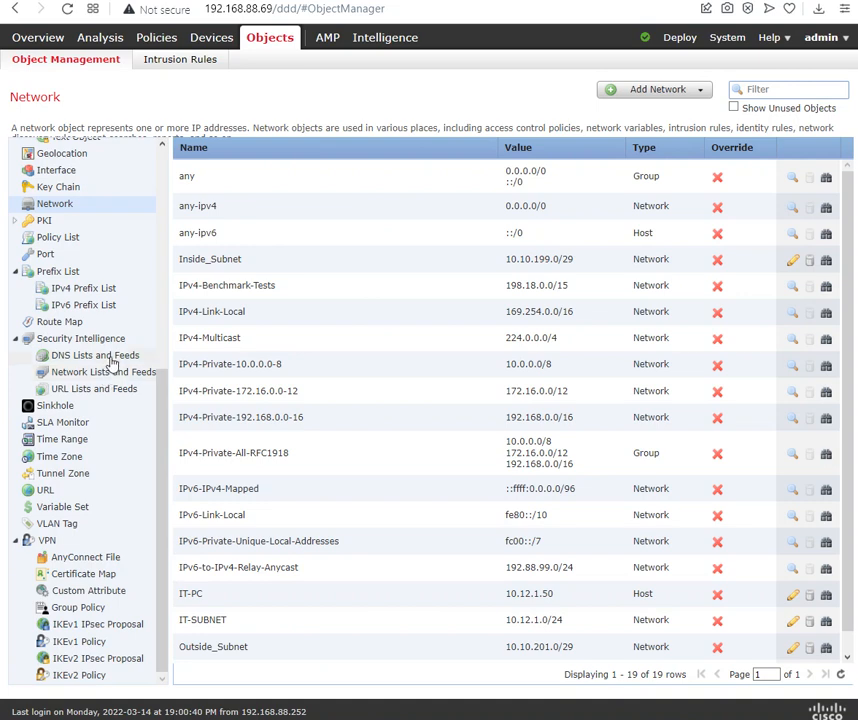
pyautogui.click(112, 360)
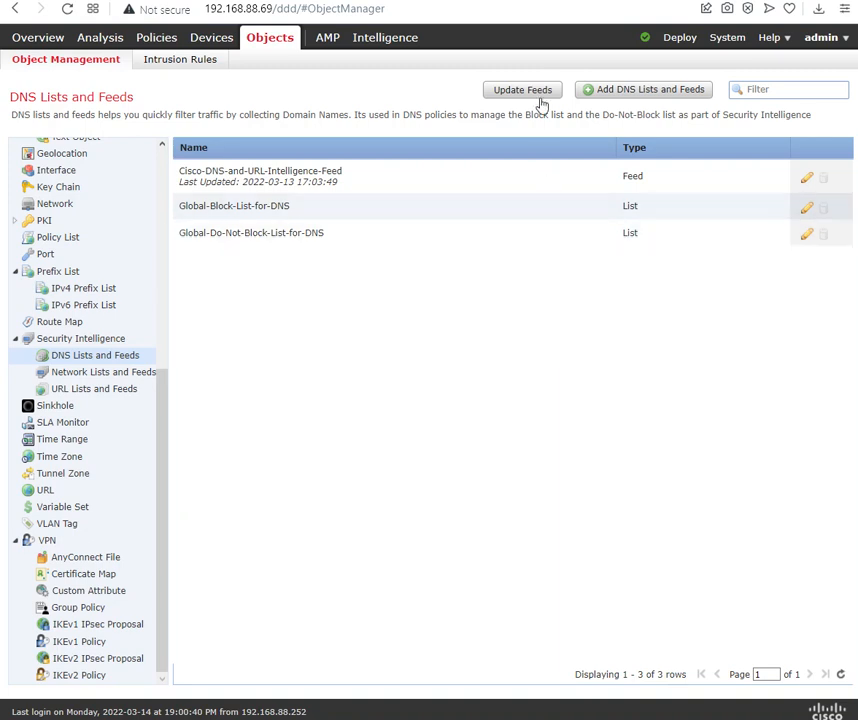
# Start a new Security Intelligence DNS entry of type List named RGSDNSTEST.
pyautogui.click(624, 92)
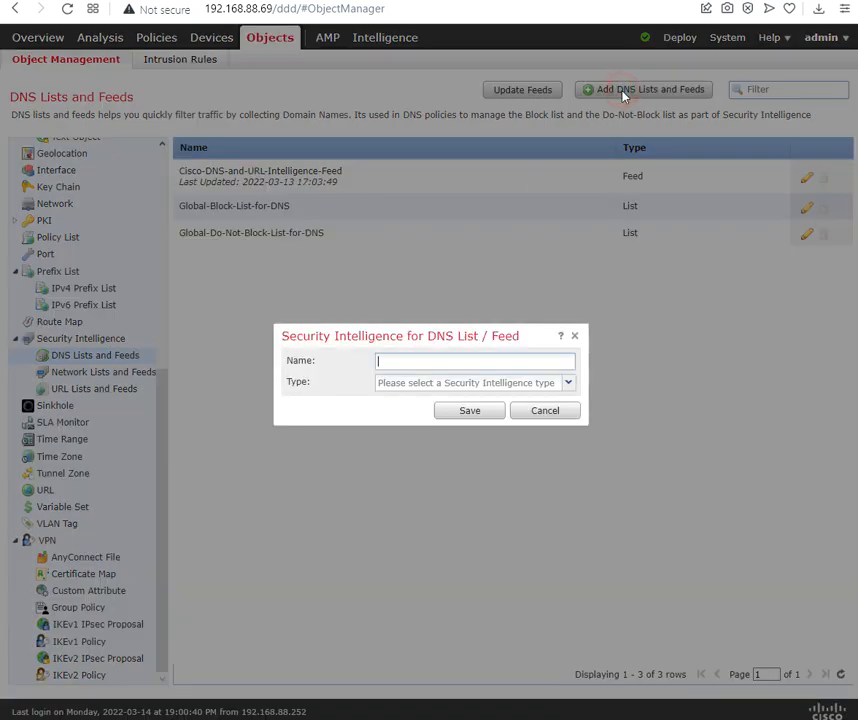
pyautogui.click(567, 383)
pyautogui.click(482, 414)
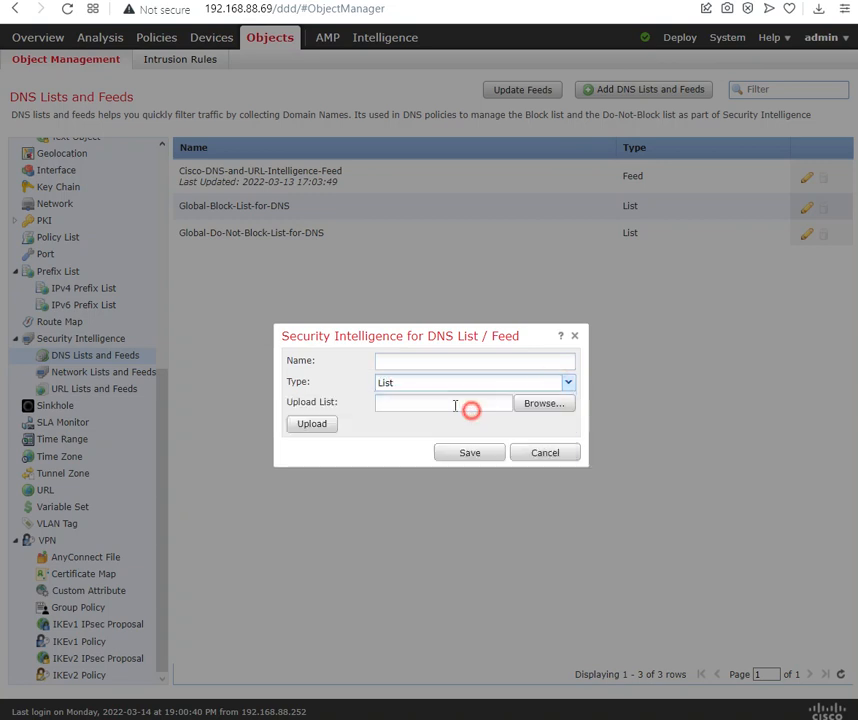
pyautogui.click(429, 357)
pyautogui.write('RGSDNSTEST')
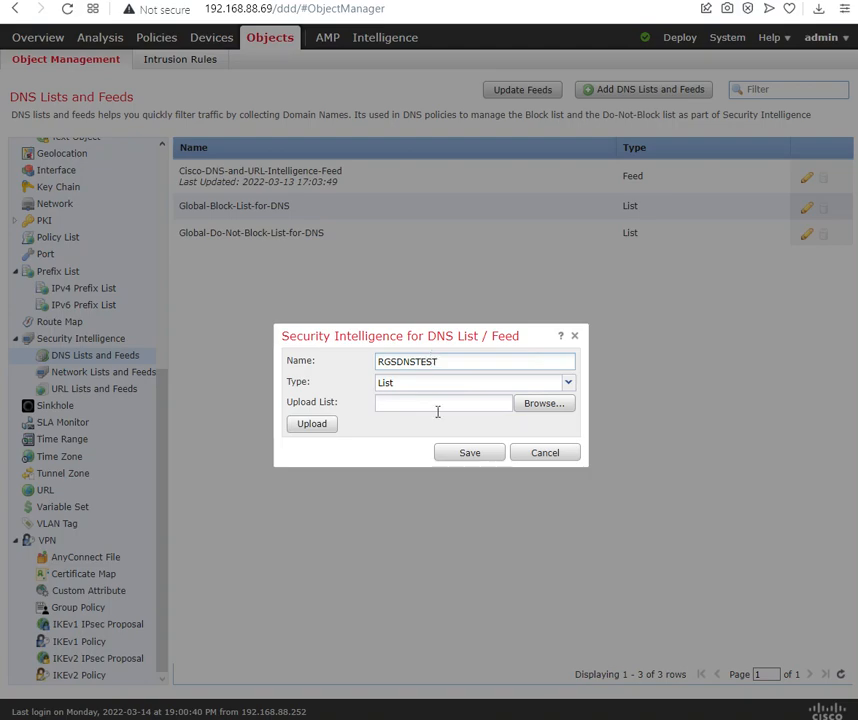
# Upload the RGSDNSTESTFEED text file from Documents as the content of the new DNS list and select the list's name.
pyautogui.click(530, 406)
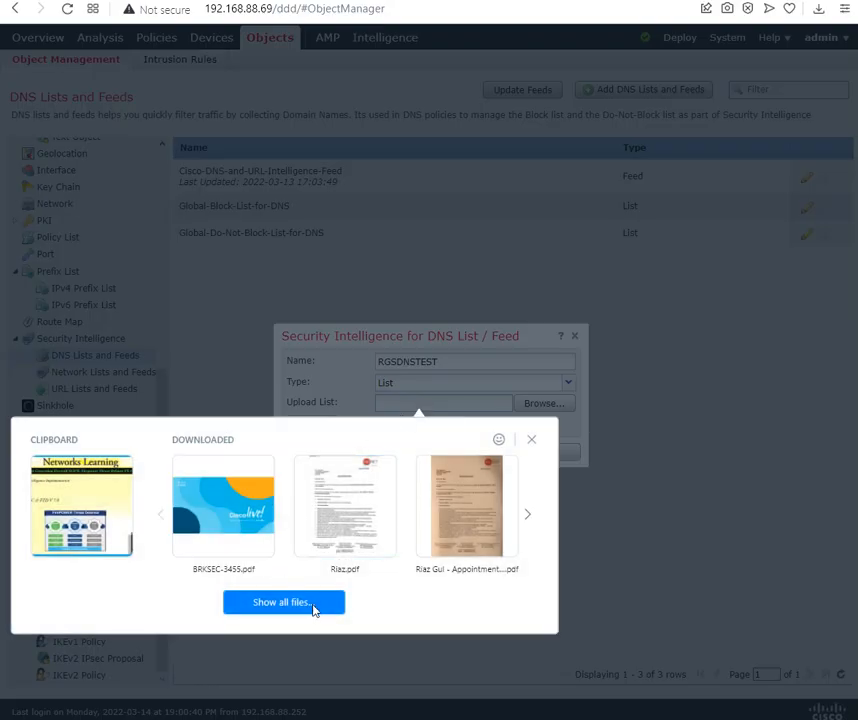
pyautogui.click(318, 605)
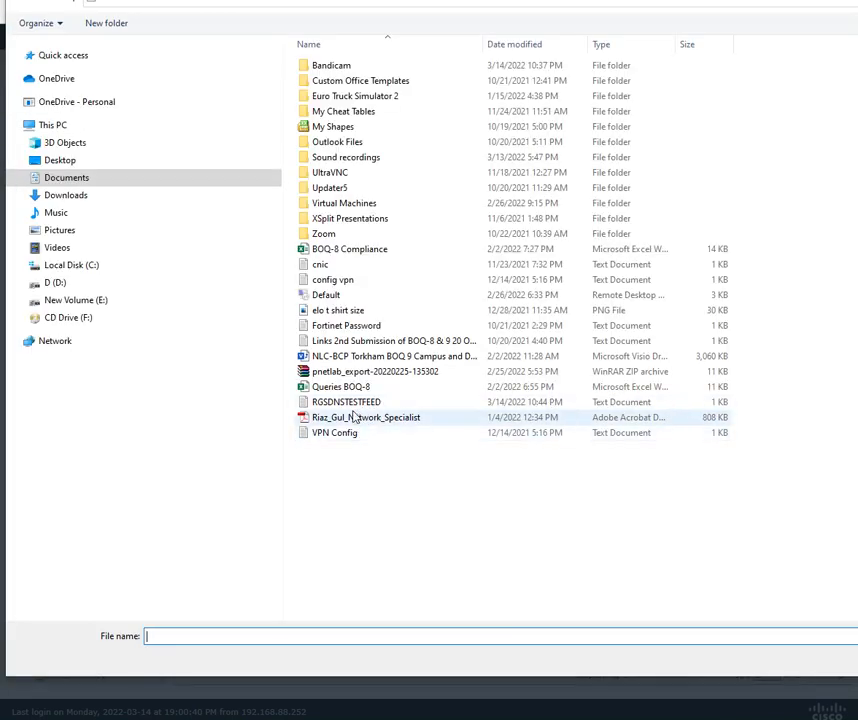
pyautogui.click(350, 401)
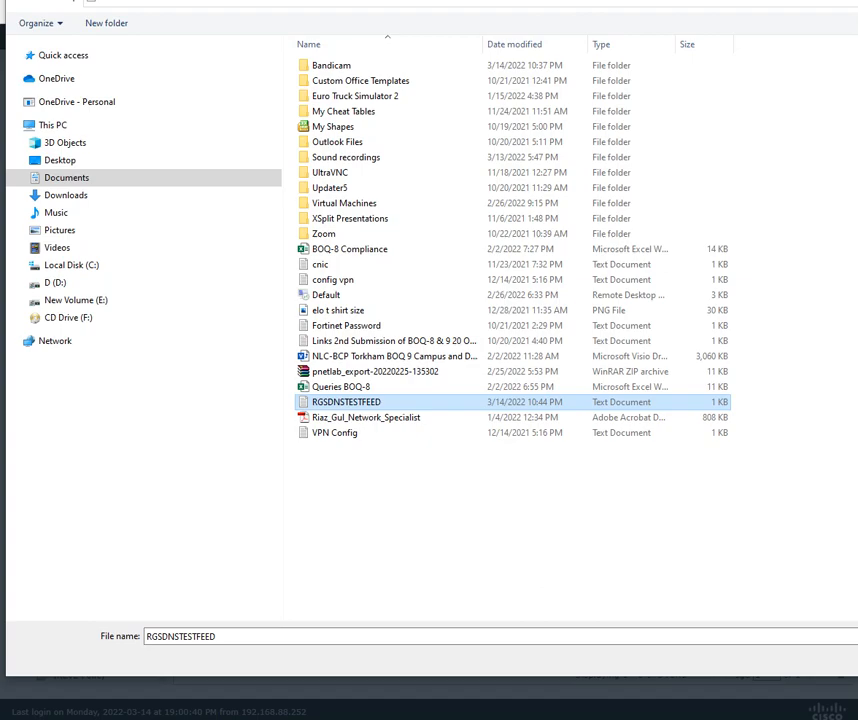
pyautogui.click(857, 660)
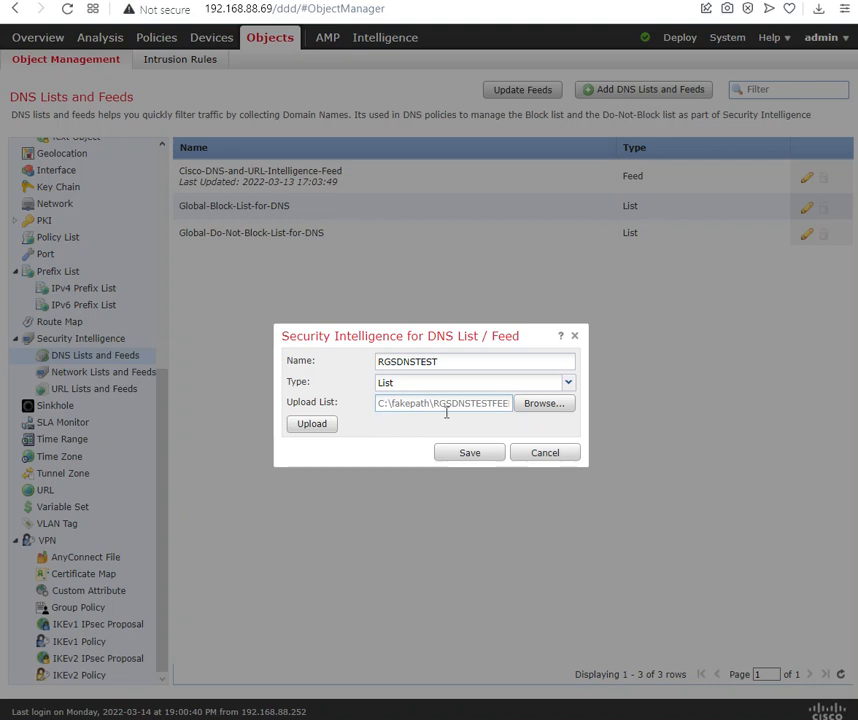
pyautogui.click(333, 424)
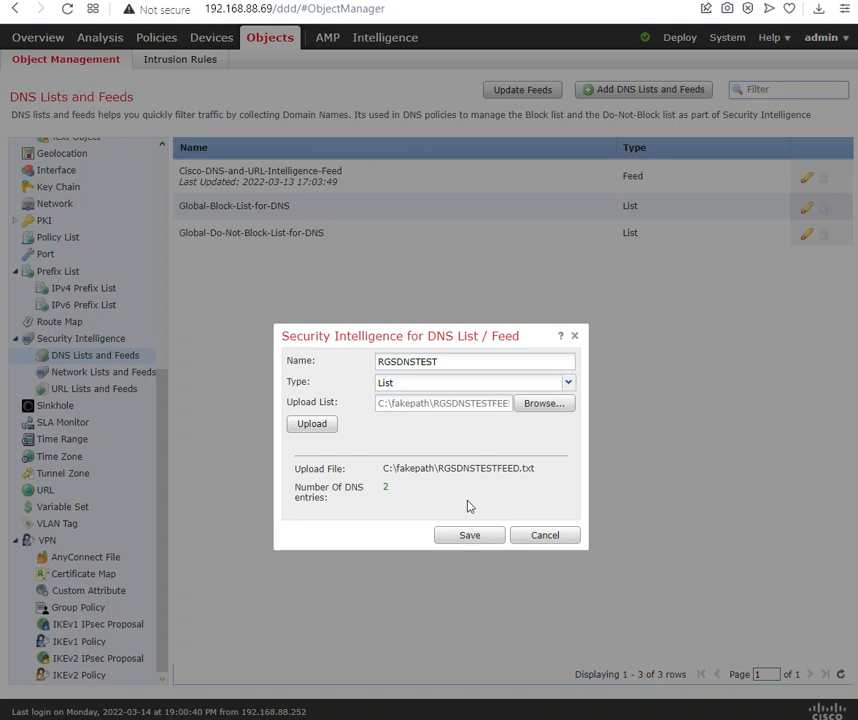
pyautogui.doubleClick(451, 365)
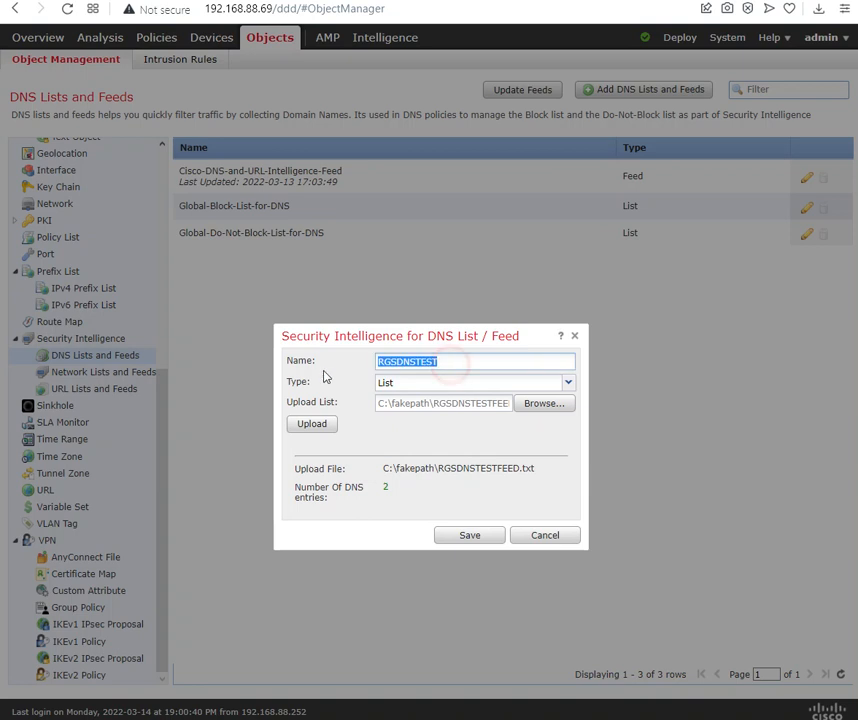
# Save the RGSDNSTEST list and create a new DNS policy named RGS-DNS-POLICY.
pyautogui.click(469, 537)
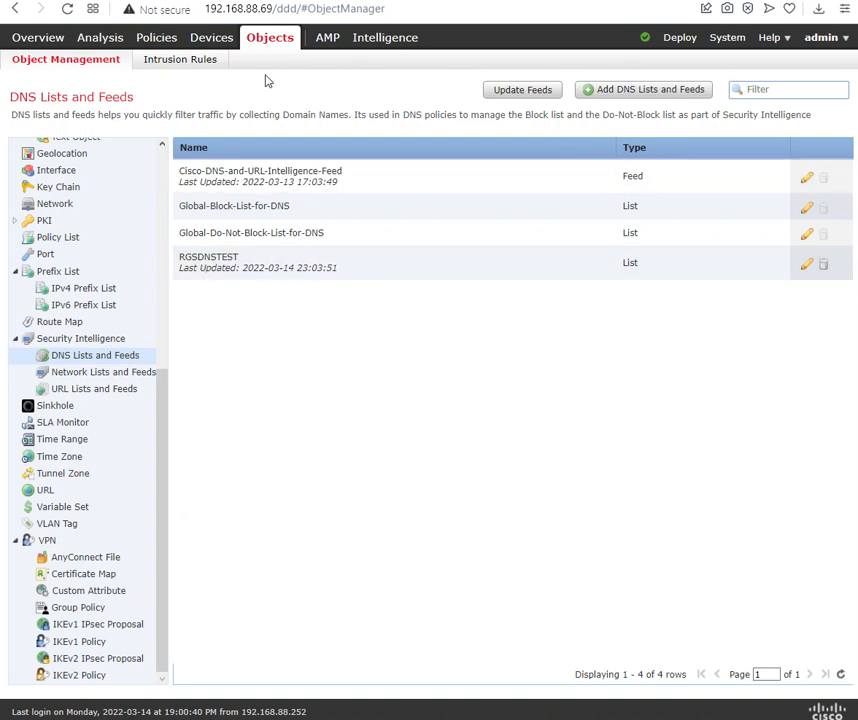
pyautogui.moveTo(157, 45)
pyautogui.moveTo(48, 58)
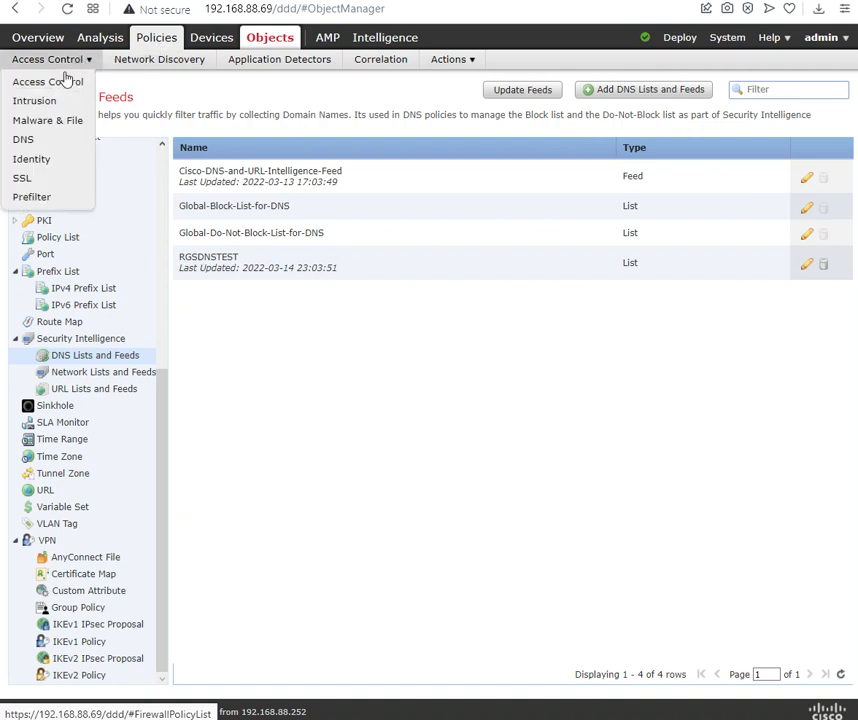
pyautogui.click(57, 143)
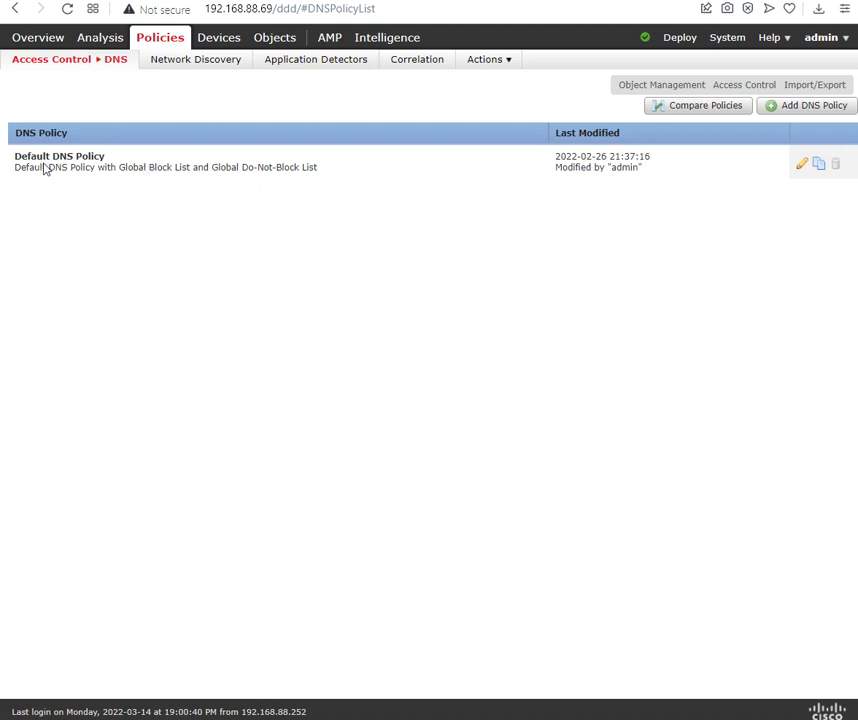
pyautogui.click(804, 110)
pyautogui.click(446, 362)
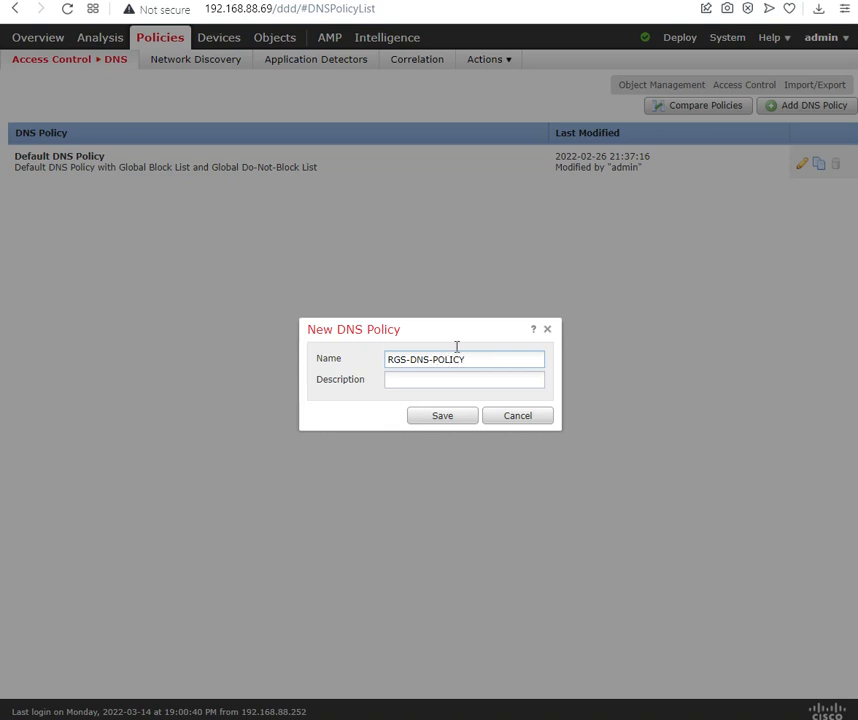
pyautogui.click(445, 417)
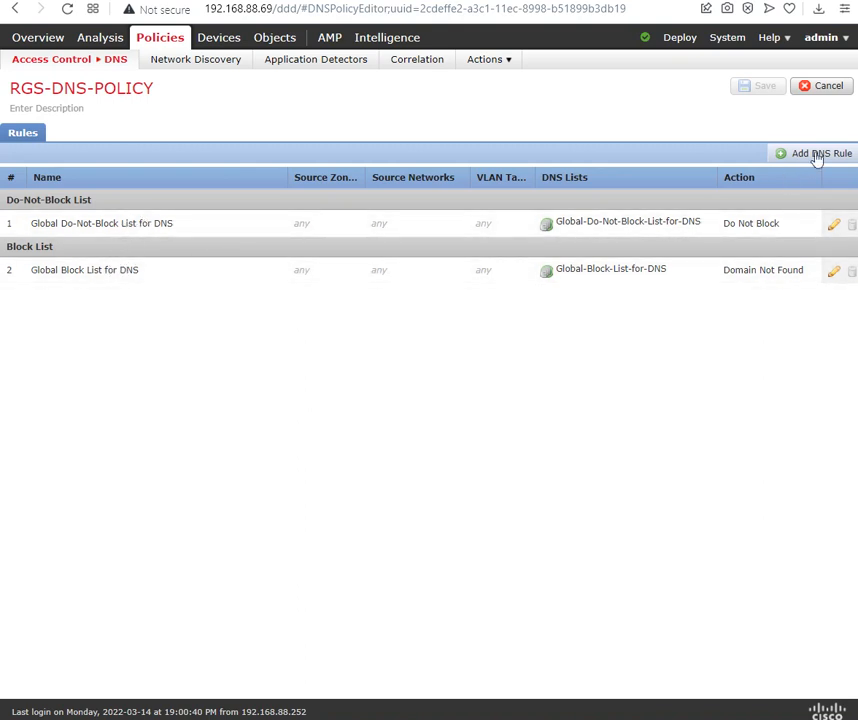
# Start a DNS rule named DNS-BLK in RGS-DNS-POLICY with the Drop action and Inside_Zone as its source zone.
pyautogui.click(816, 155)
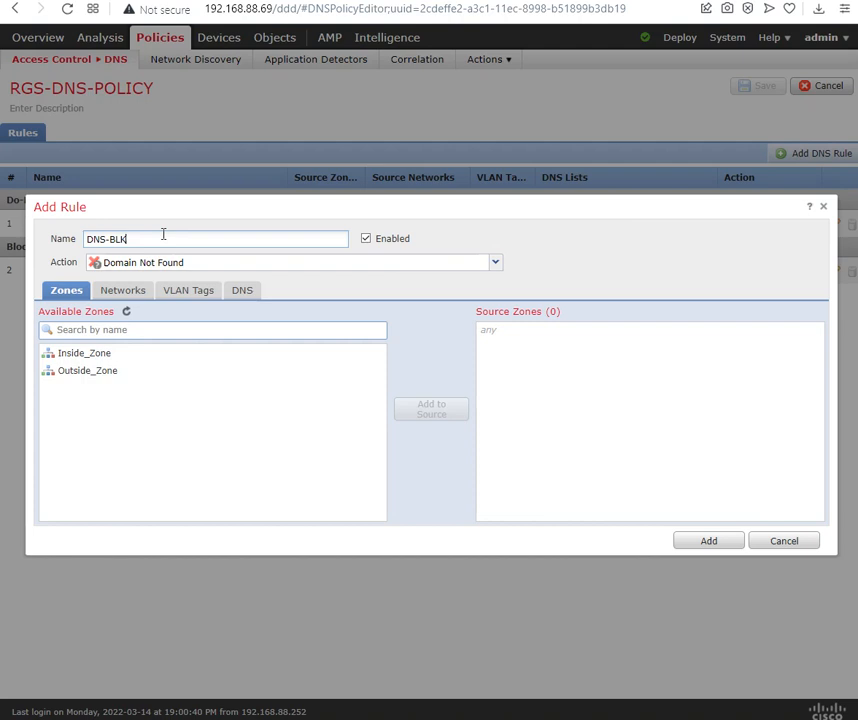
pyautogui.tripleClick(134, 238)
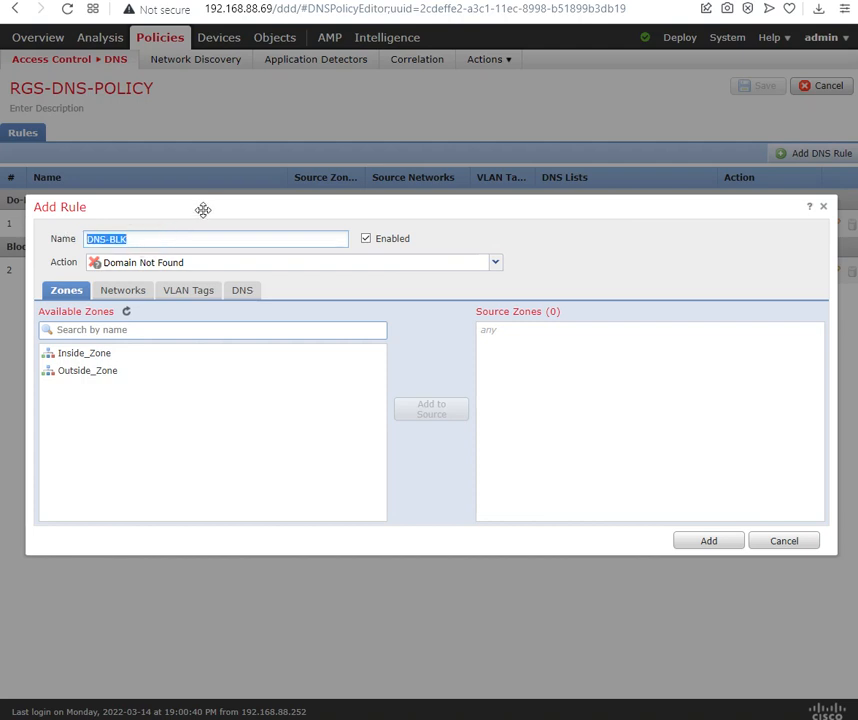
pyautogui.click(187, 238)
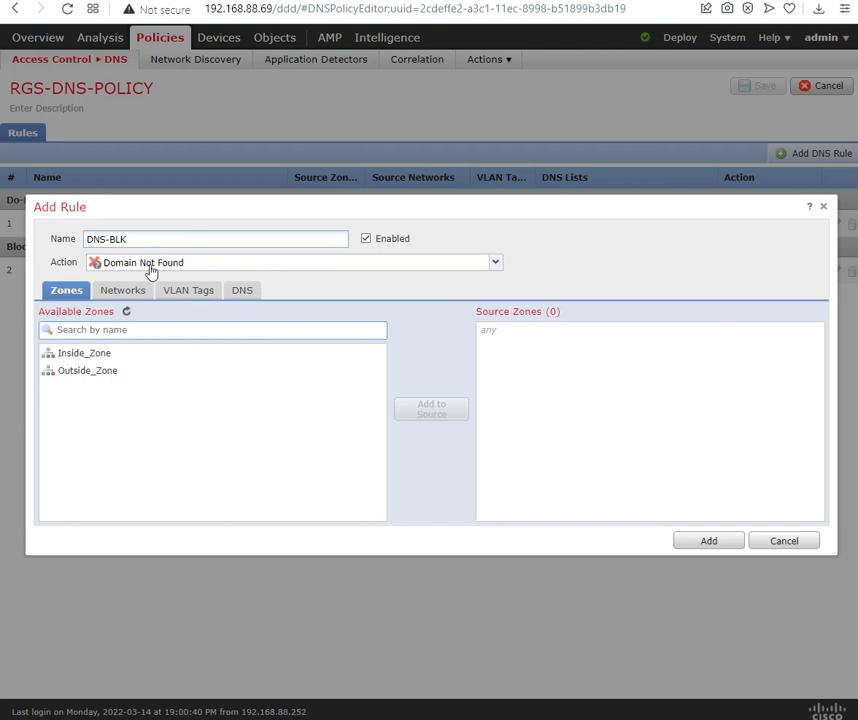
pyautogui.click(178, 264)
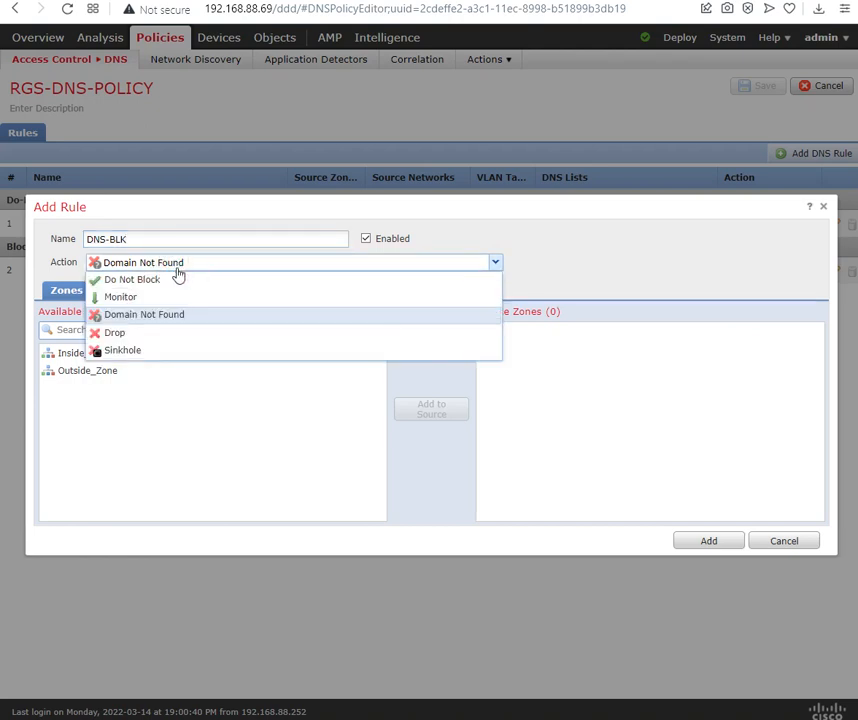
pyautogui.click(159, 334)
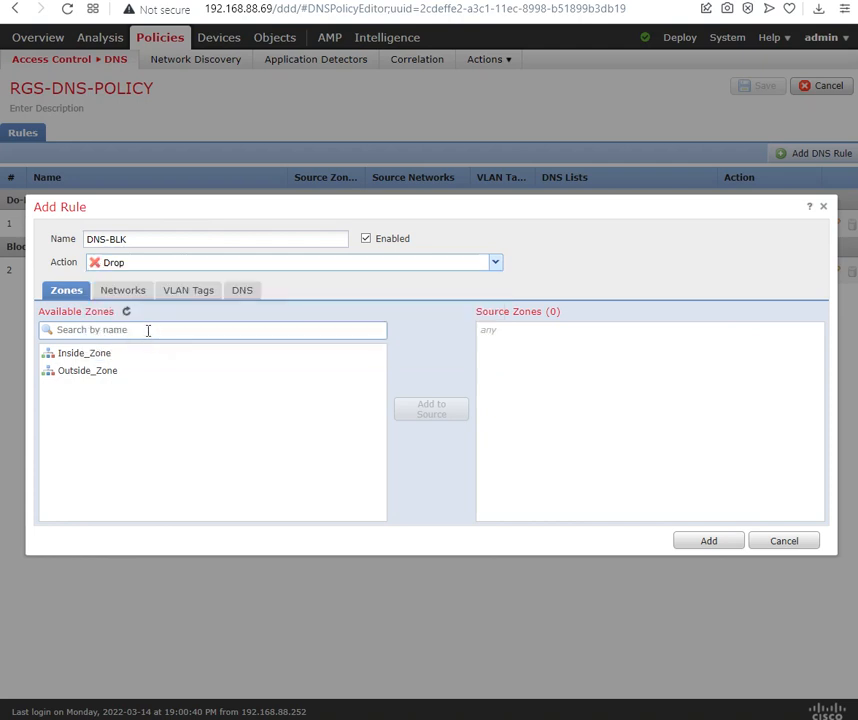
pyautogui.click(128, 356)
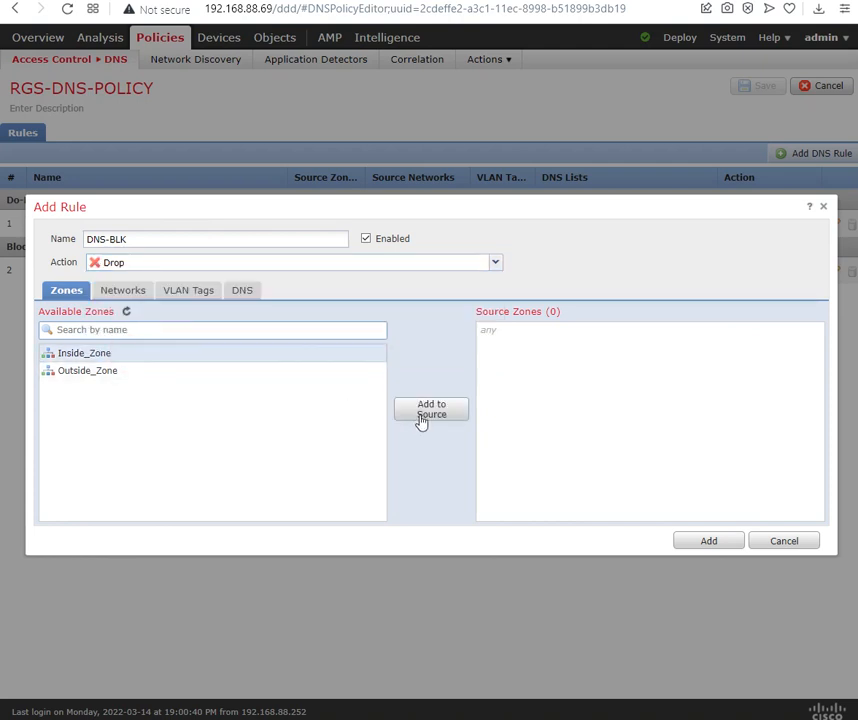
pyautogui.click(420, 414)
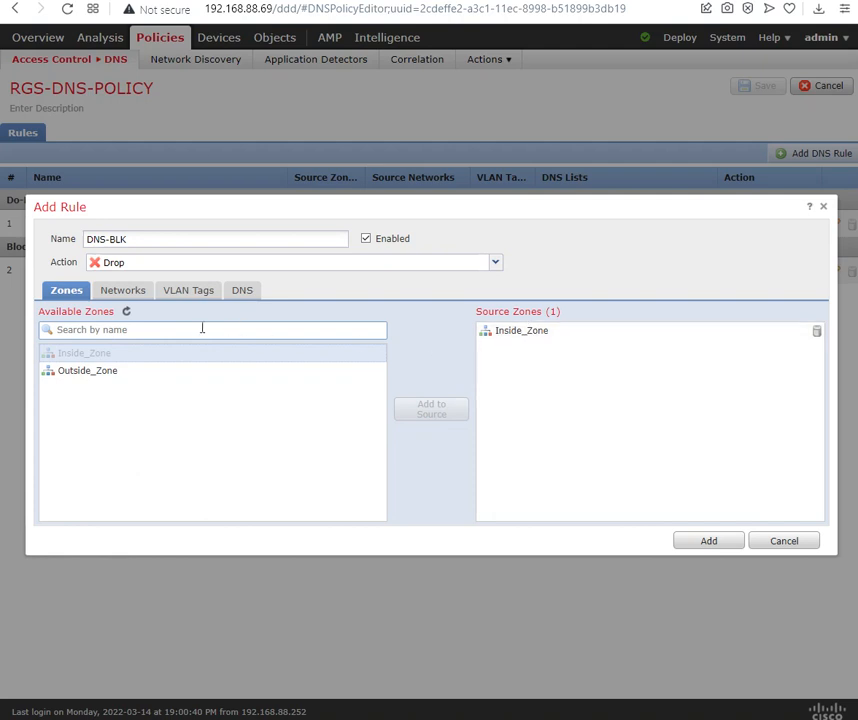
# Add the RGSDNSTEST list to the DNS conditions of the DNS-BLK rule.
pyautogui.click(240, 294)
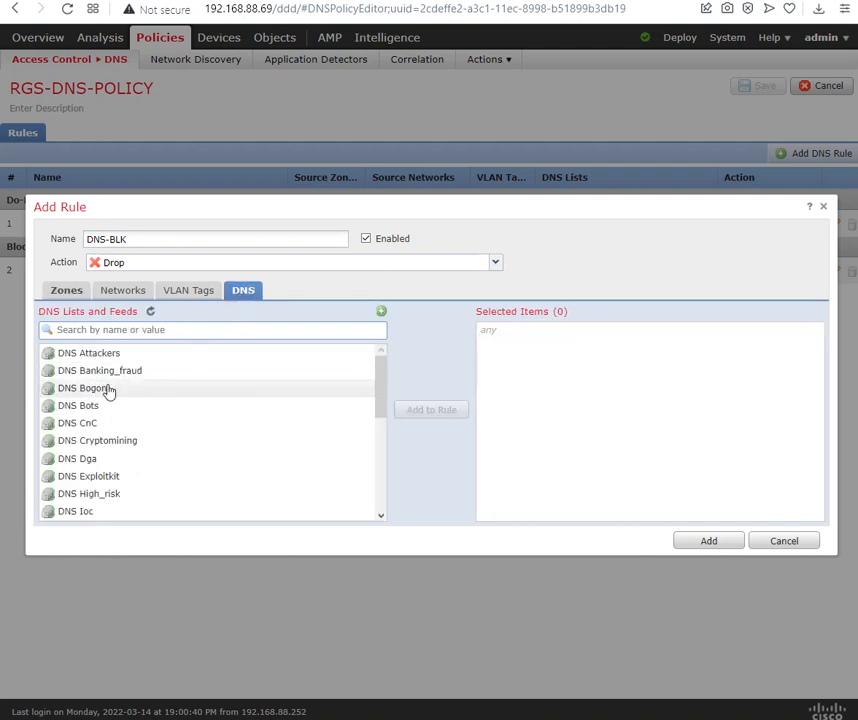
pyautogui.scroll(-5, 184, 394)
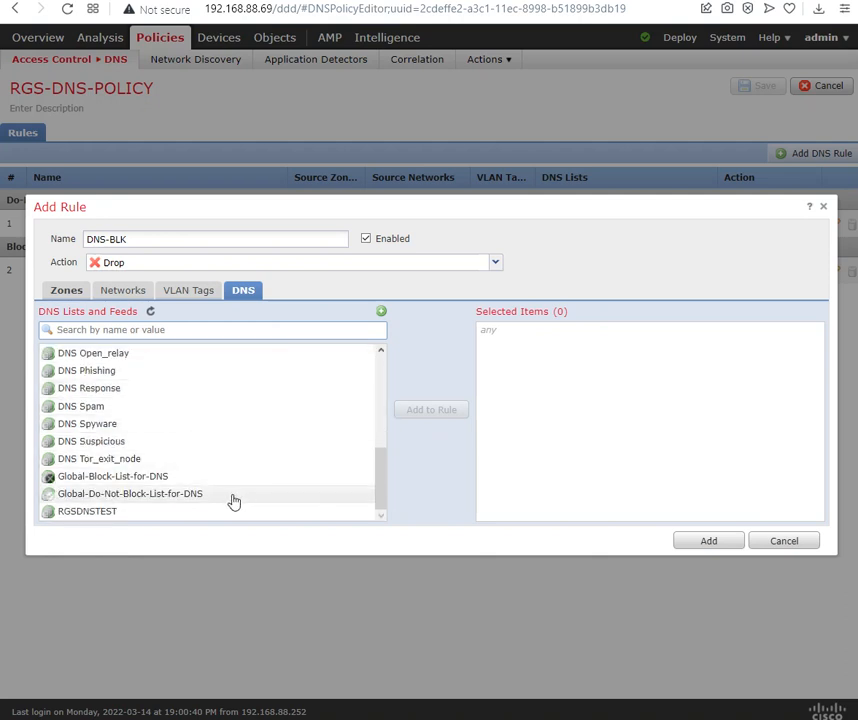
pyautogui.click(72, 516)
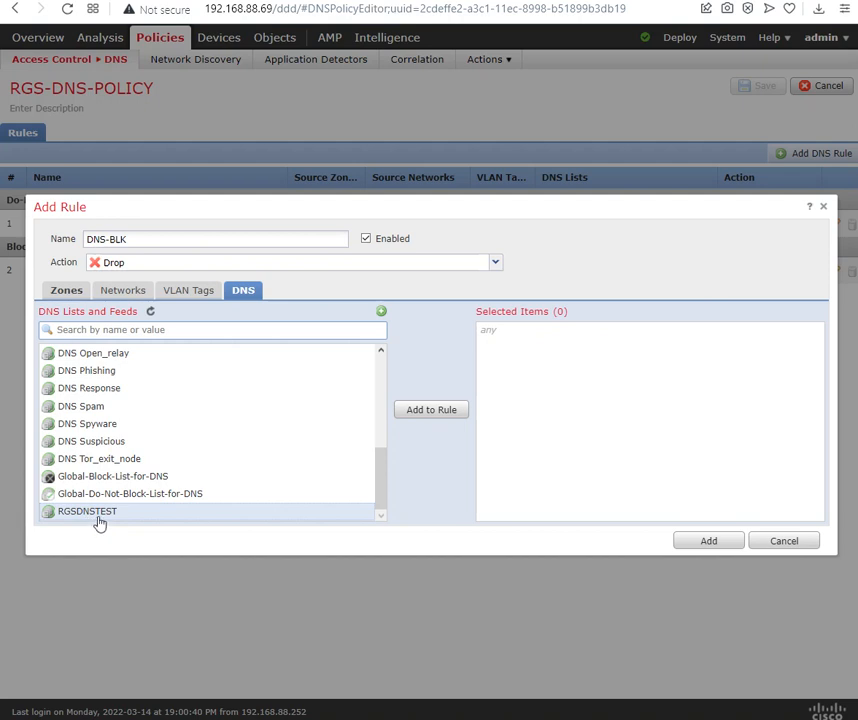
pyautogui.click(428, 412)
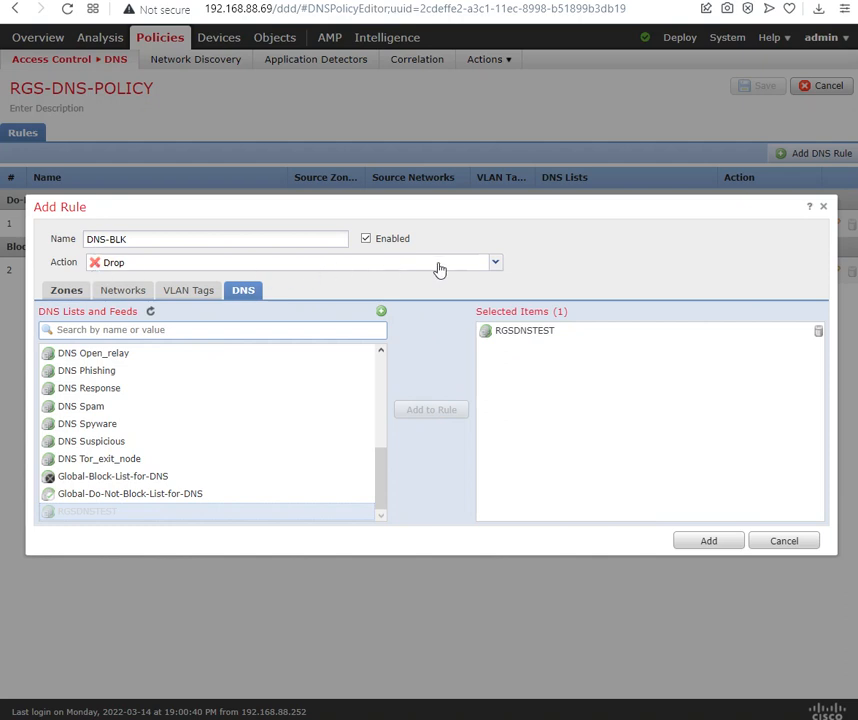
# Review the rule's action and network options, keep Drop, and save the DNS-BLK rule in RGS-DNS-POLICY.
pyautogui.click(494, 264)
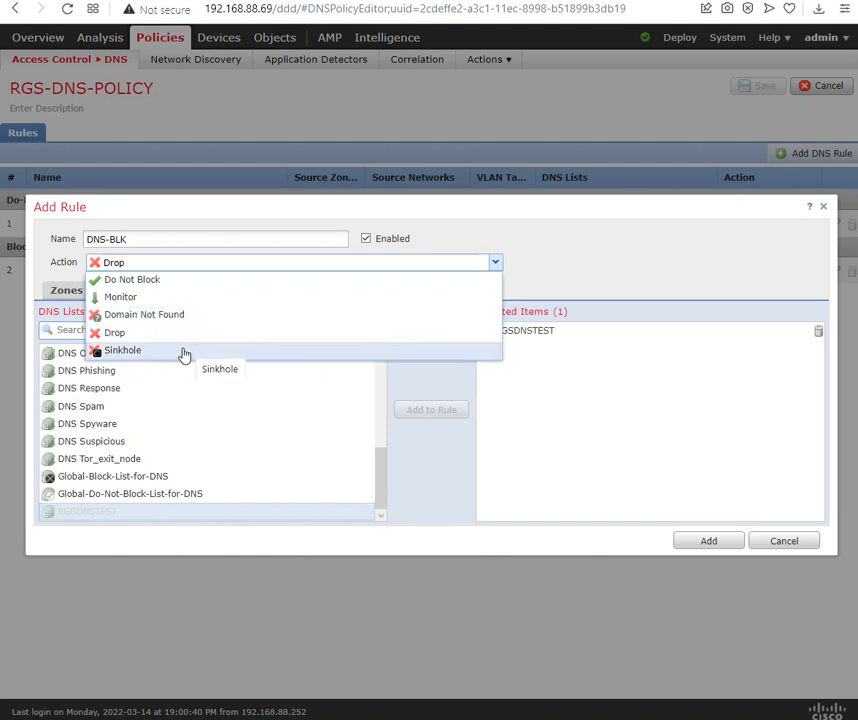
pyautogui.click(154, 338)
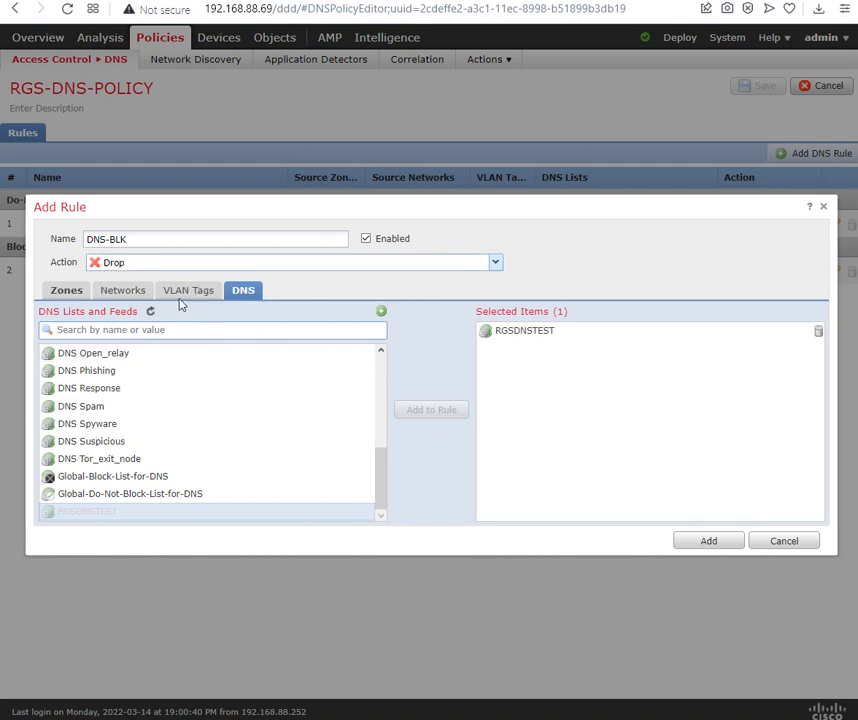
pyautogui.click(138, 292)
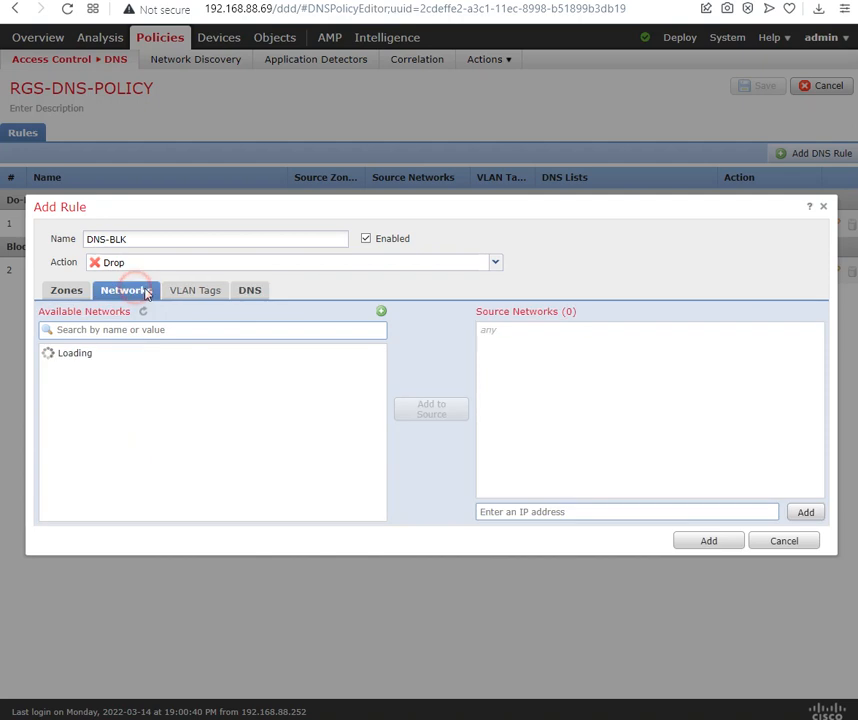
pyautogui.click(252, 292)
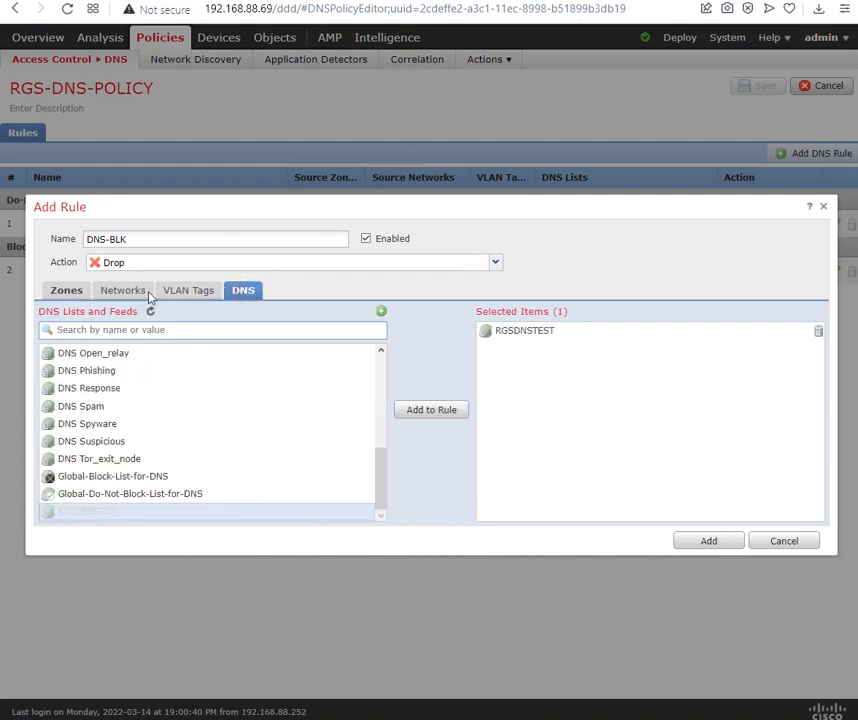
pyautogui.click(712, 540)
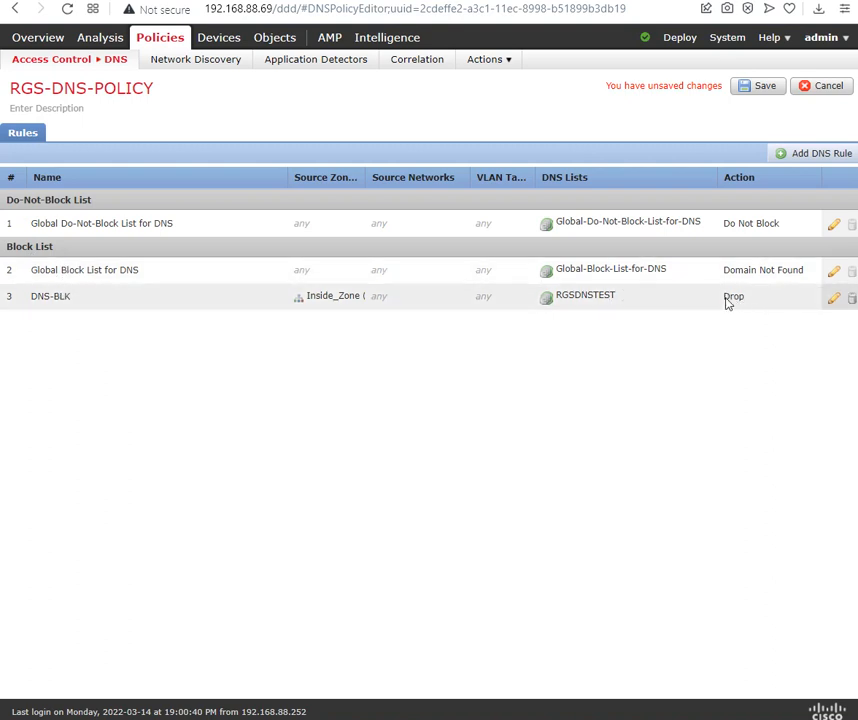
pyautogui.click(776, 86)
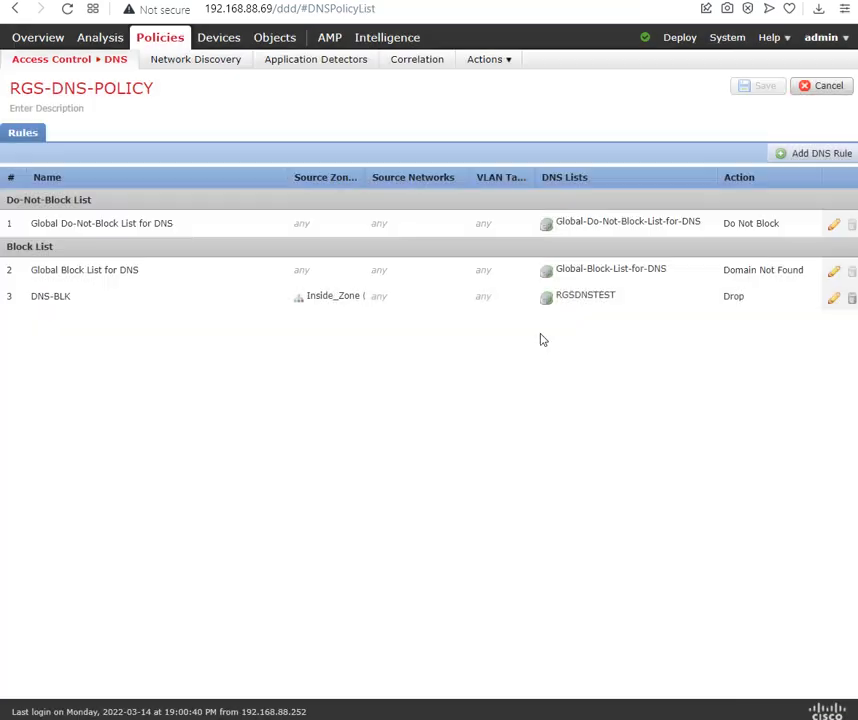
# Check the deployment page for pending changes and open the RGS-CAMPU-ACP access control policy for editing.
pyautogui.click(688, 60)
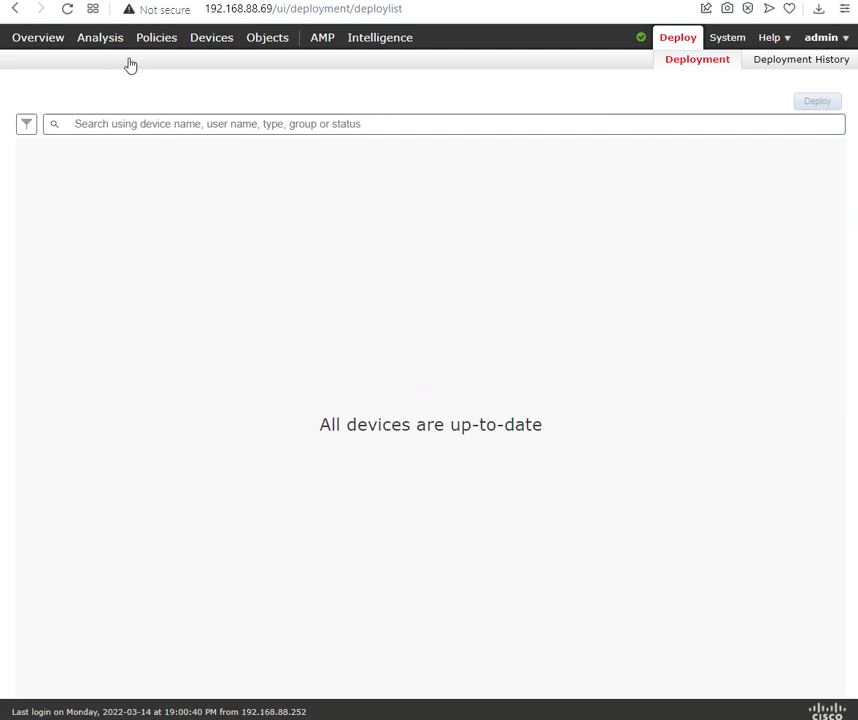
pyautogui.moveTo(110, 48)
pyautogui.moveTo(134, 56)
pyautogui.moveTo(60, 62)
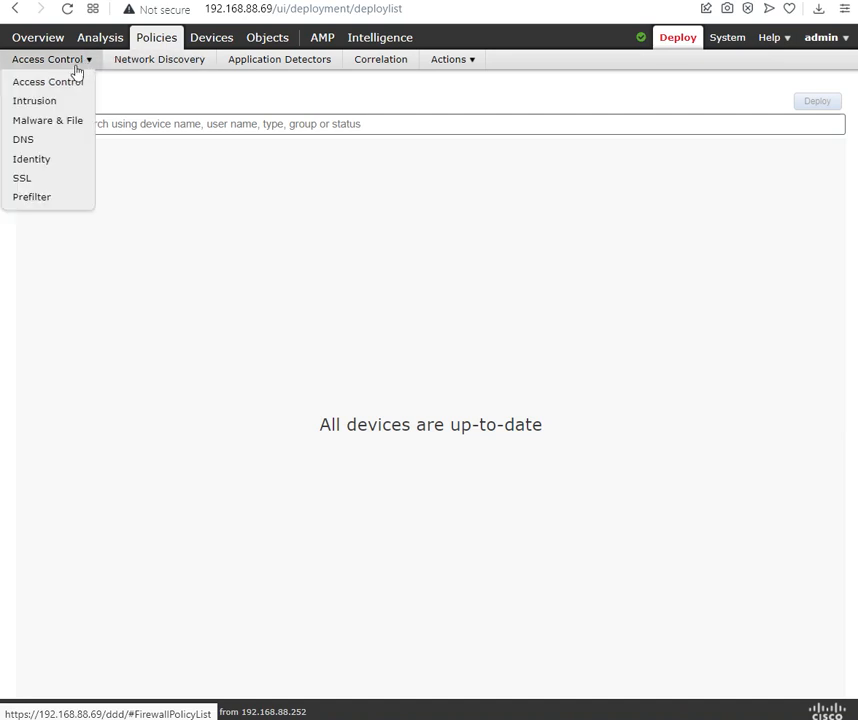
pyautogui.click(64, 84)
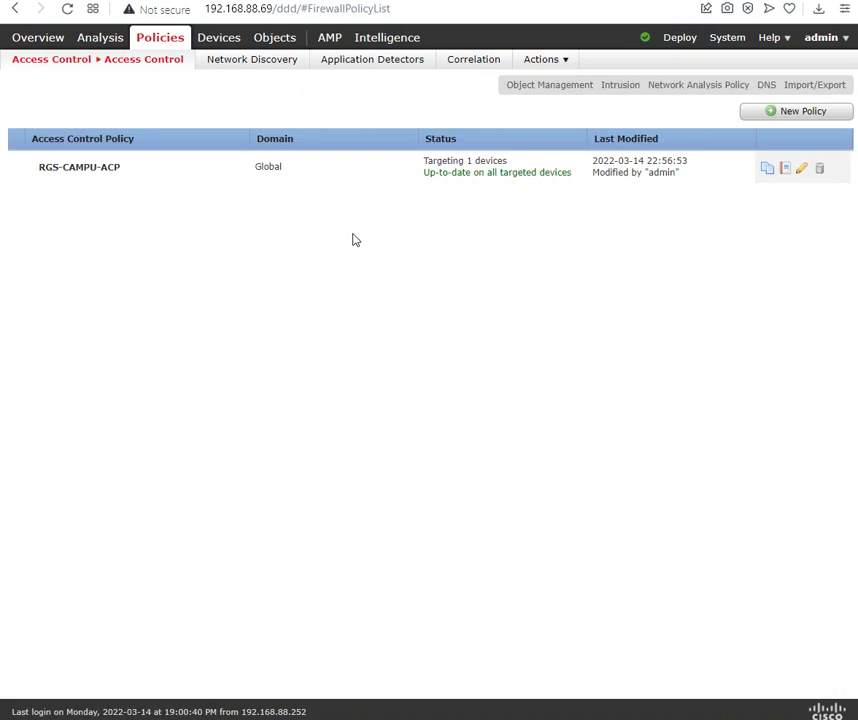
pyautogui.click(156, 172)
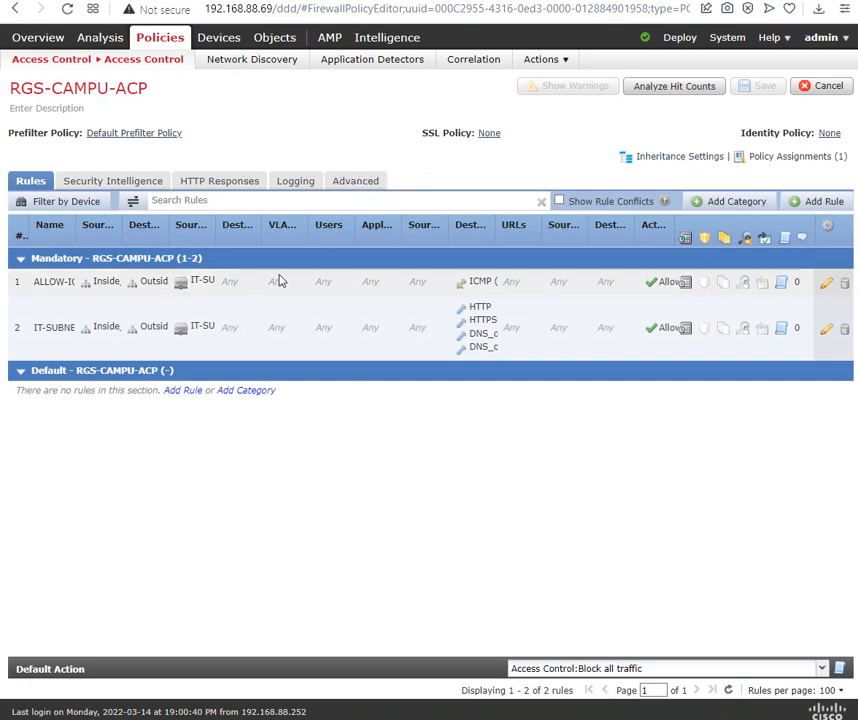
# Assign RGS-DNS-POLICY as the DNS policy in the Security Intelligence settings of RGS-CAMPU-ACP and save the policy.
pyautogui.click(105, 183)
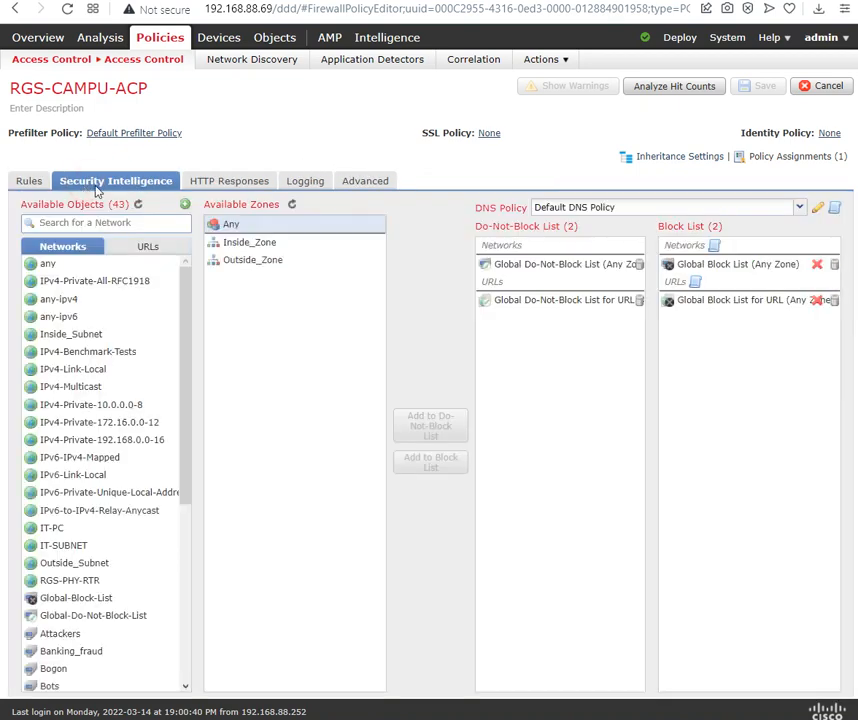
pyautogui.click(752, 210)
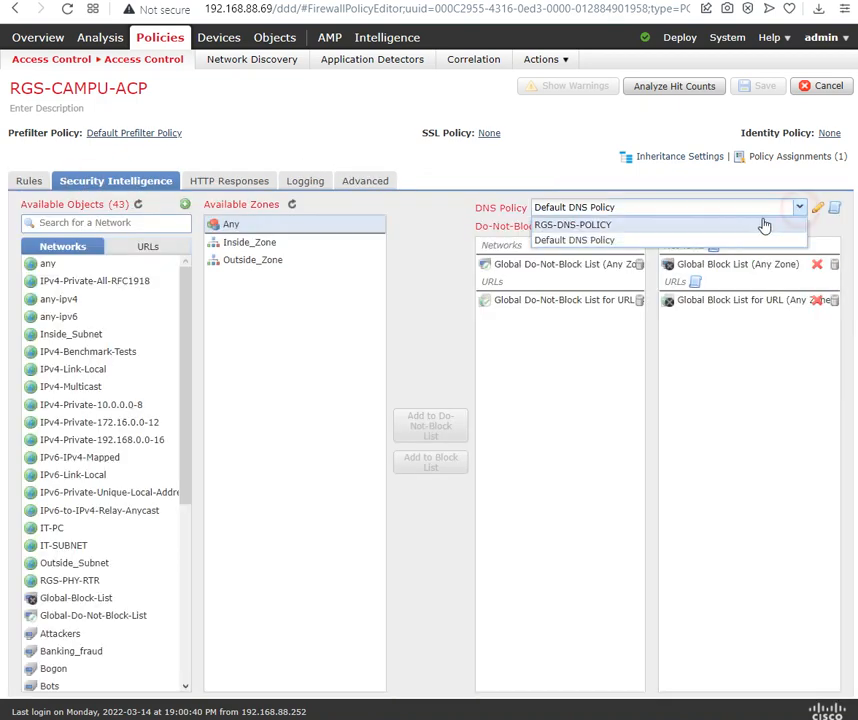
pyautogui.click(565, 225)
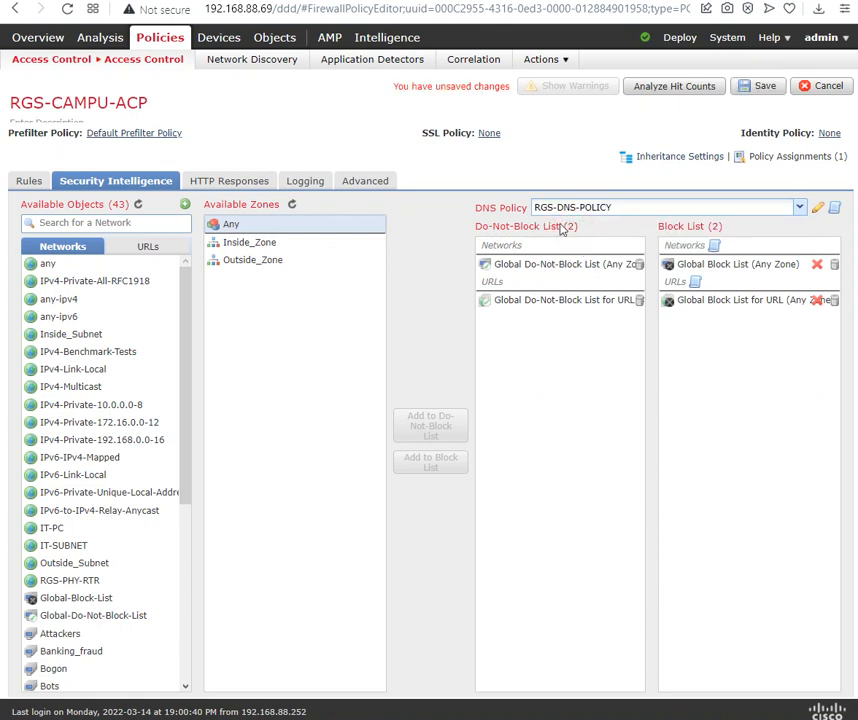
pyautogui.click(760, 88)
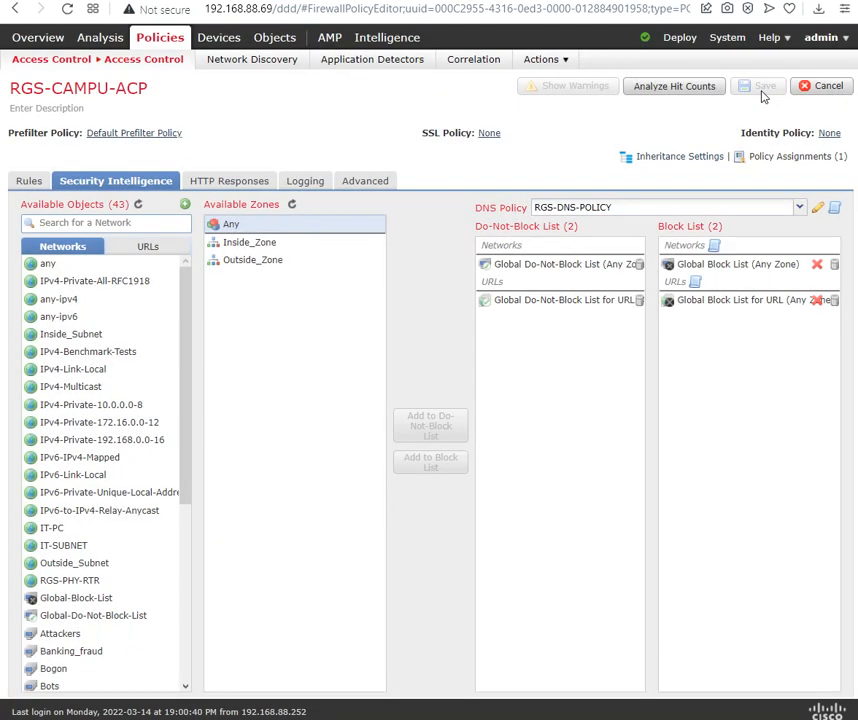
# Deploy the pending access control and DNS policy changes to RGS-NGFW-PRI, proceeding past the validation messages.
pyautogui.moveTo(680, 40)
pyautogui.click(685, 62)
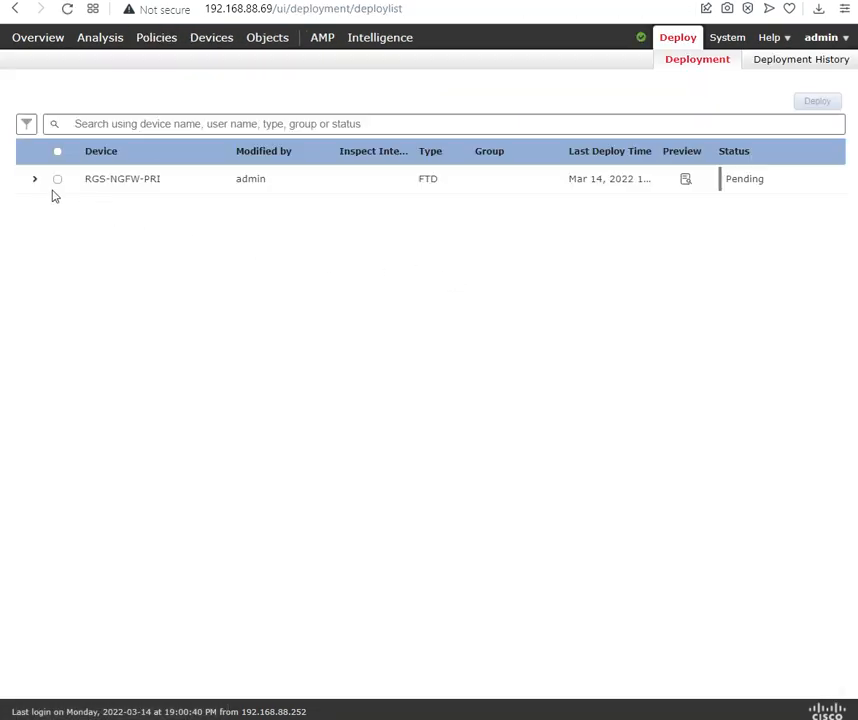
pyautogui.click(34, 178)
pyautogui.click(57, 179)
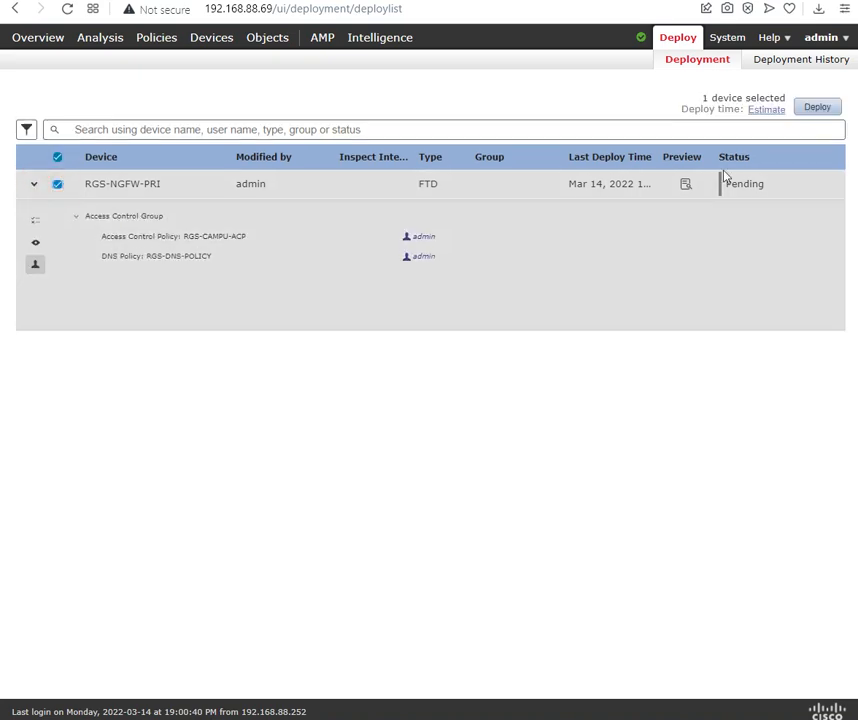
pyautogui.click(817, 107)
pyautogui.click(615, 442)
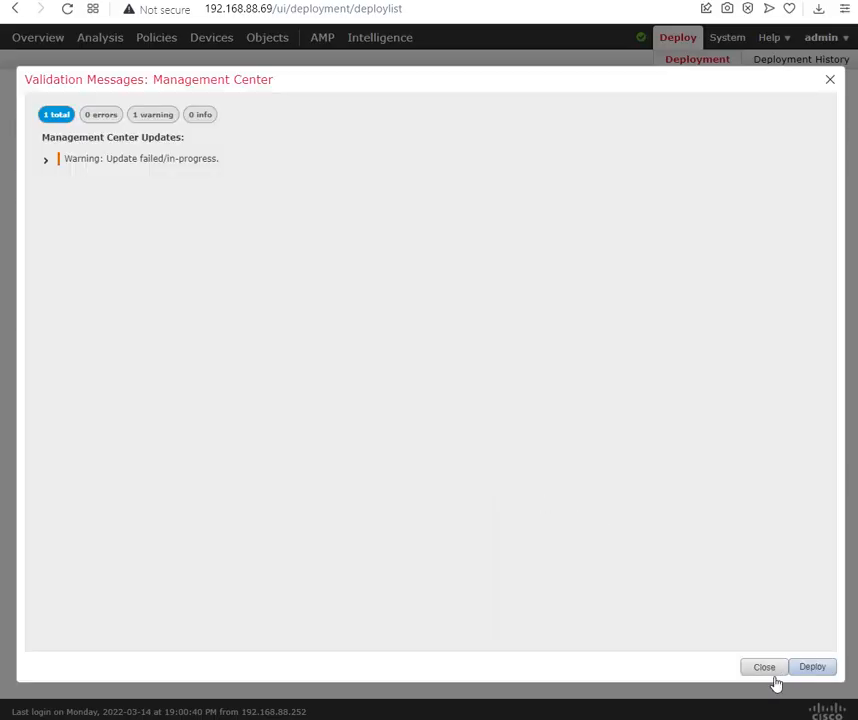
pyautogui.click(810, 667)
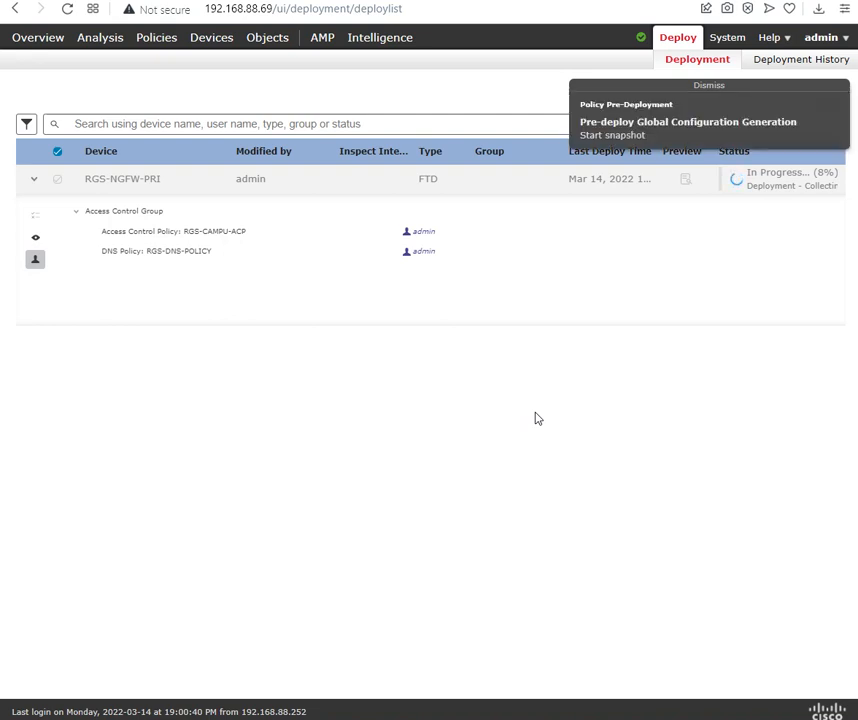
pyautogui.click(569, 390)
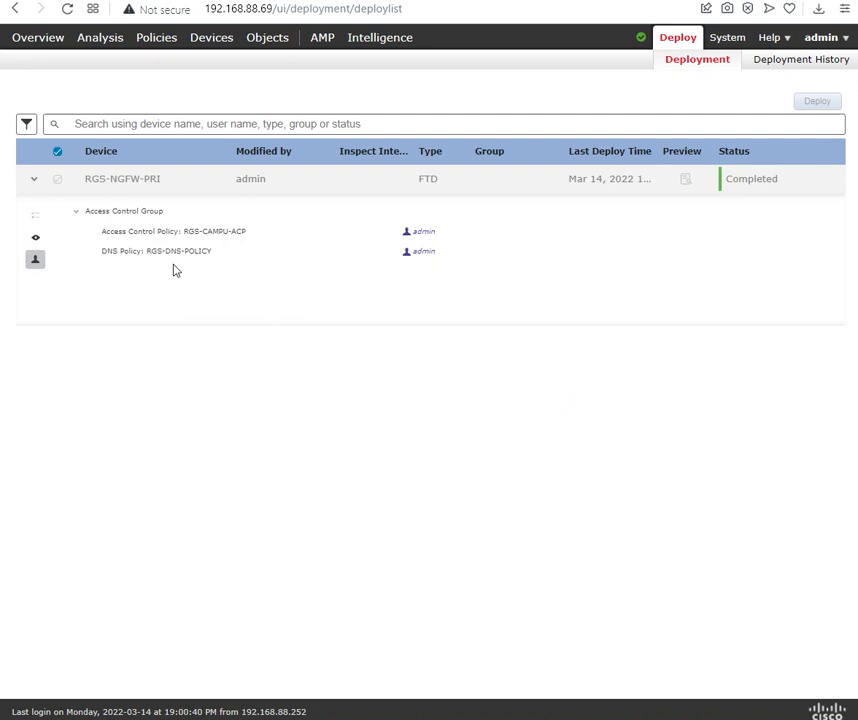
# Open RGS-DNS-POLICY from the DNS policies and review the DNS list selected in its DNS-BLK rule.
pyautogui.moveTo(161, 43)
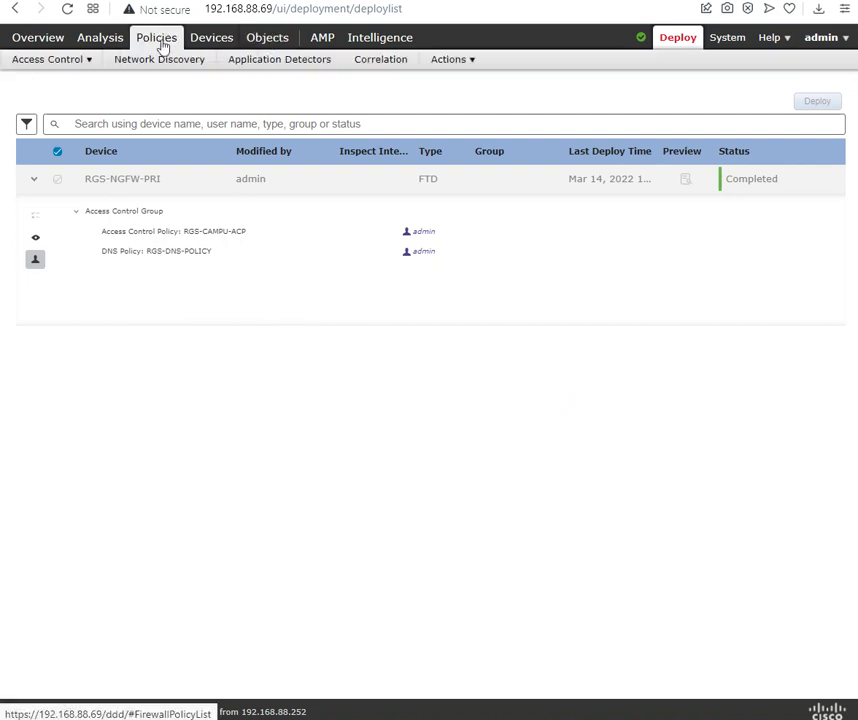
pyautogui.moveTo(80, 62)
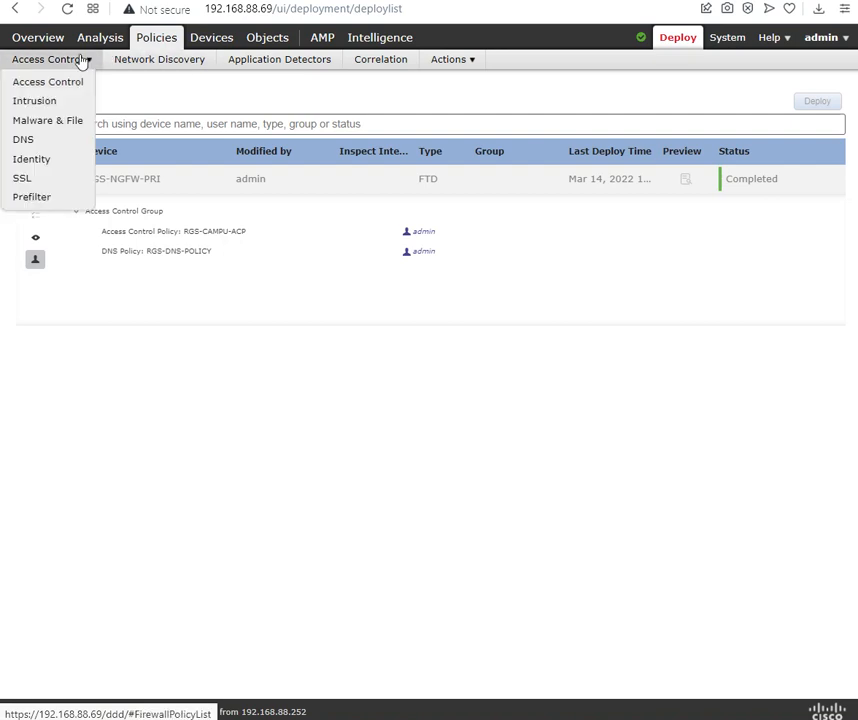
pyautogui.click(51, 143)
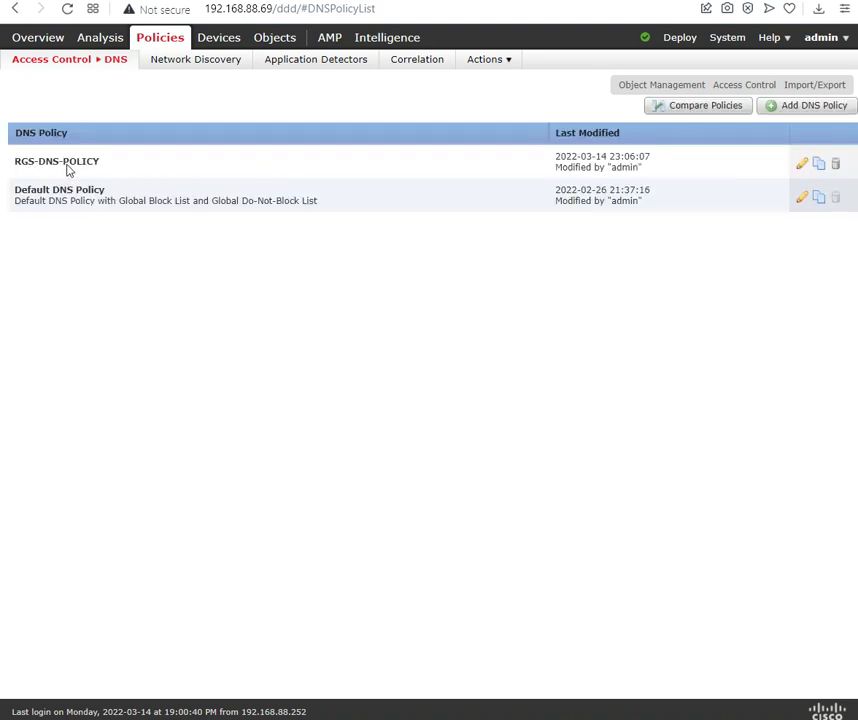
pyautogui.click(801, 164)
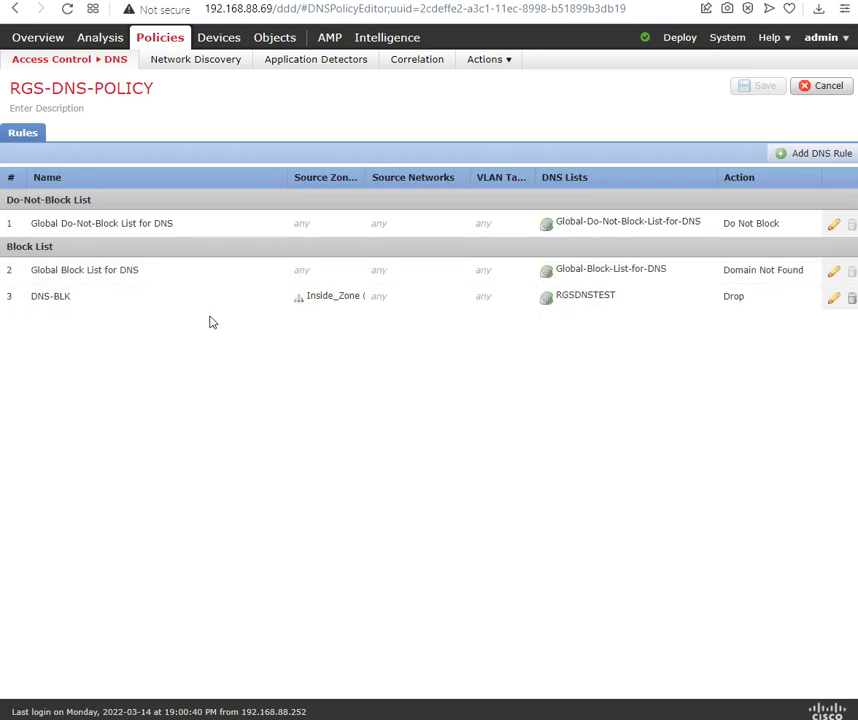
pyautogui.doubleClick(56, 297)
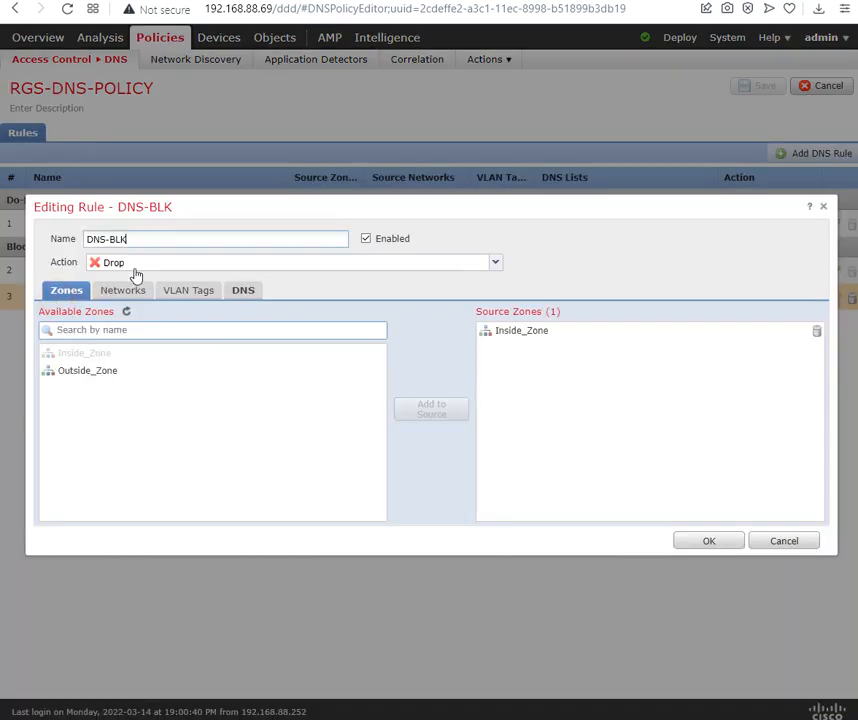
pyautogui.click(242, 295)
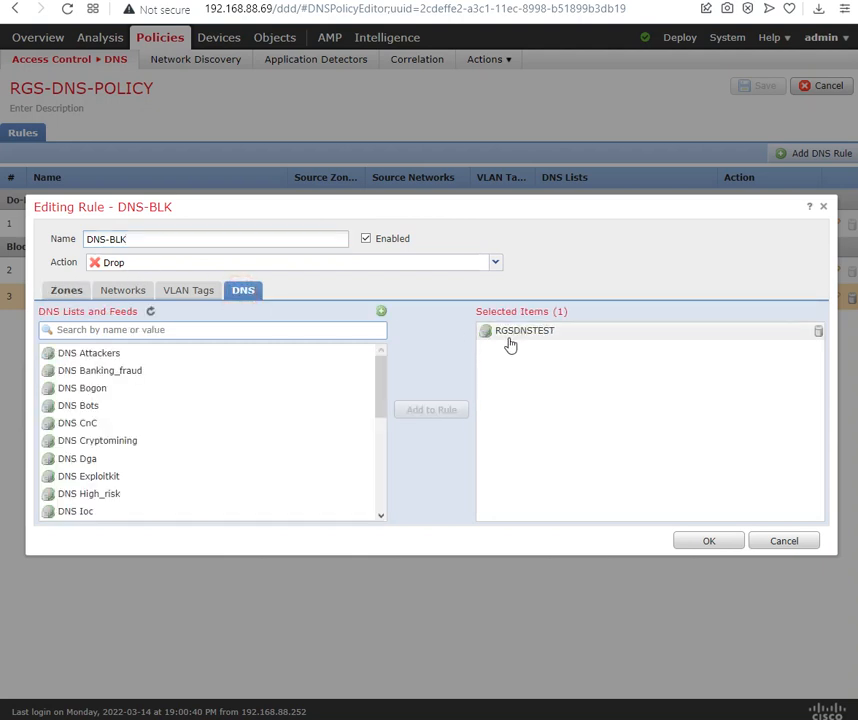
pyautogui.moveTo(530, 343)
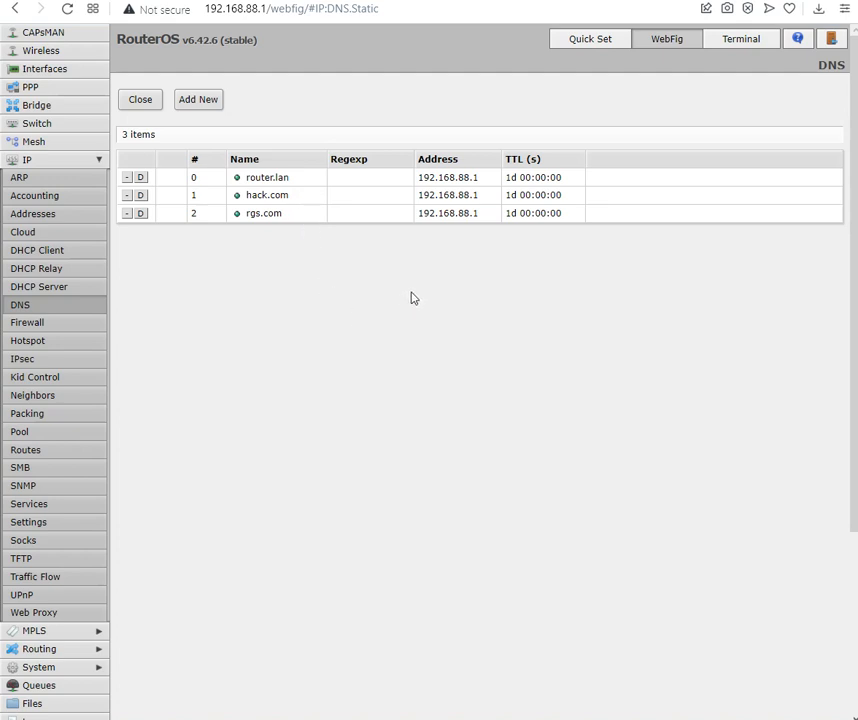
# In RouterOS WebFig, add a static DNS entry named networkslearning.com with address 192.168.88.1 and save it.
pyautogui.click(212, 104)
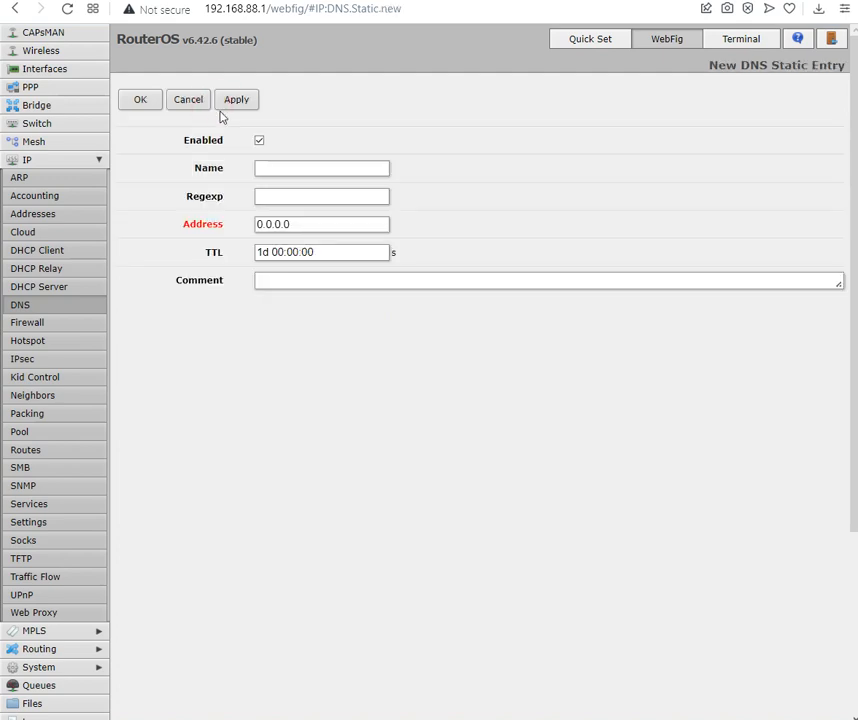
pyautogui.click(323, 170)
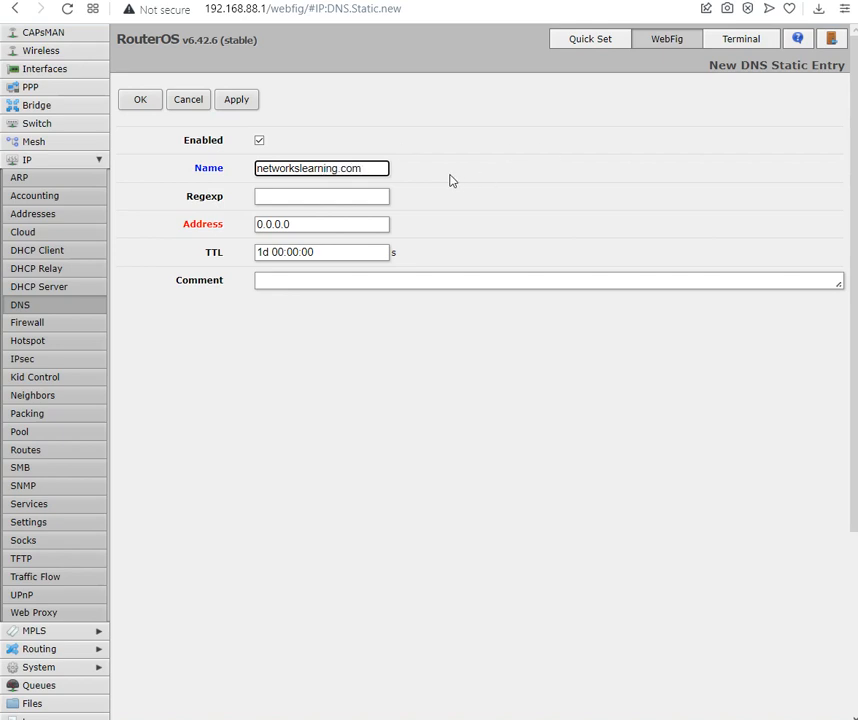
pyautogui.doubleClick(302, 223)
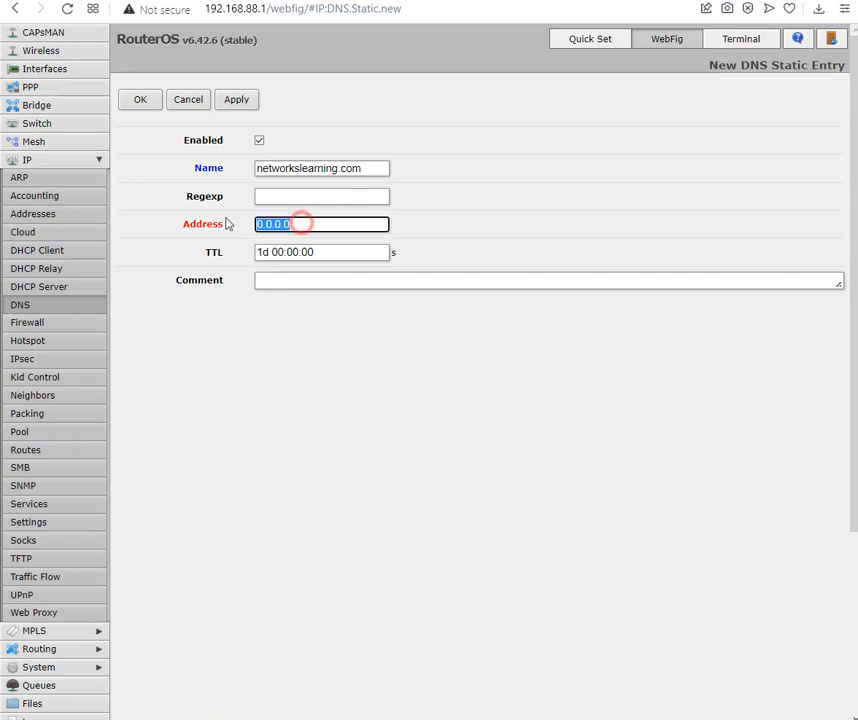
pyautogui.write('192.168.88.1')
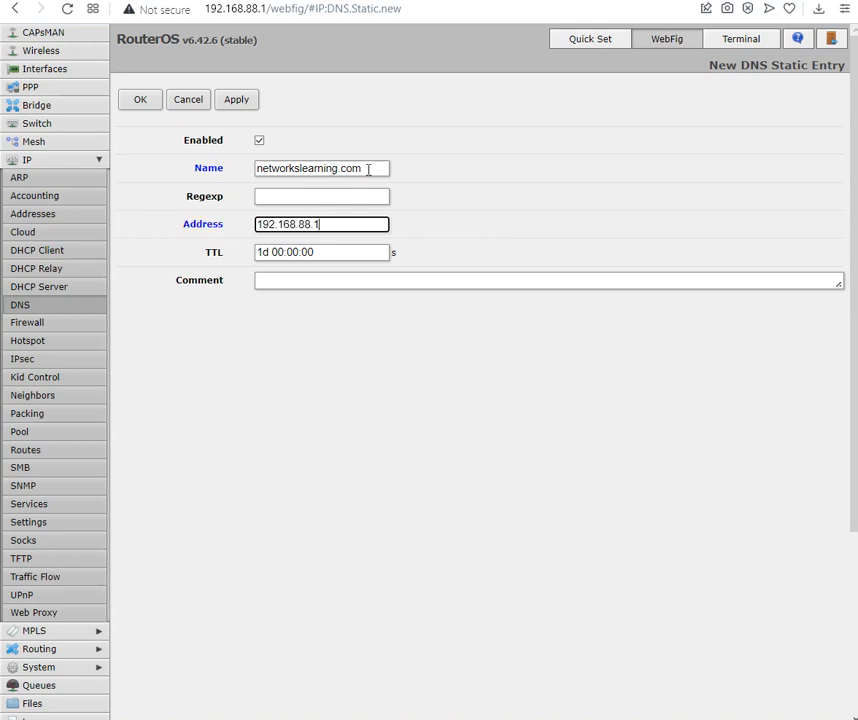
pyautogui.moveTo(372, 169); pyautogui.dragTo(256, 168)
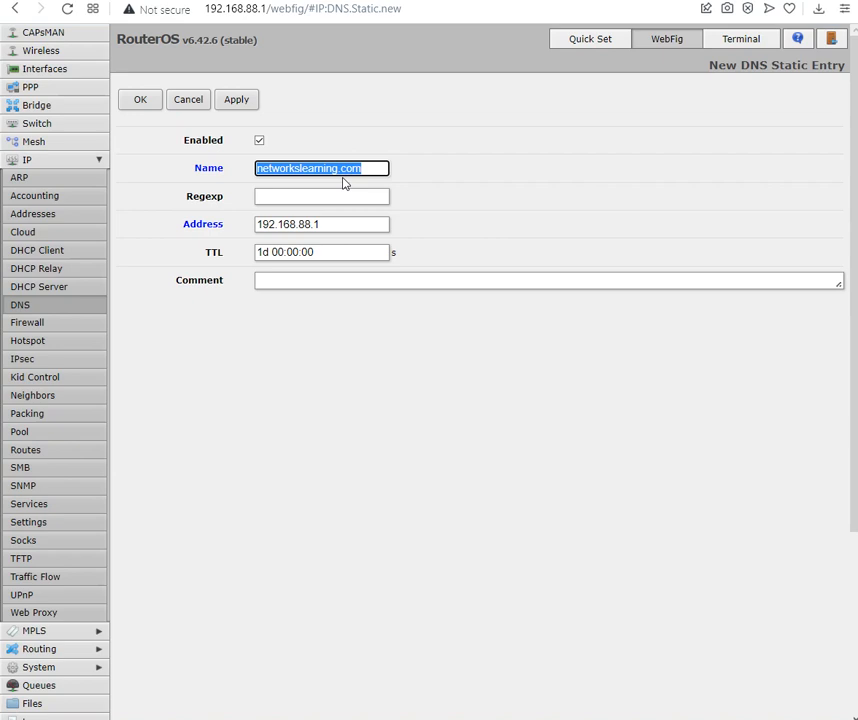
pyautogui.click(357, 142)
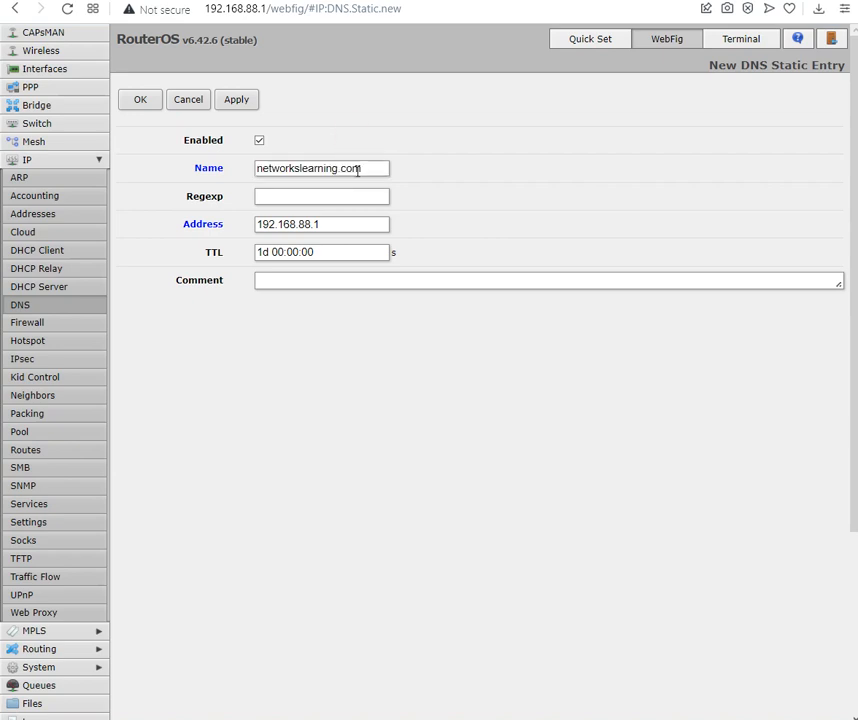
pyautogui.moveTo(370, 169); pyautogui.dragTo(255, 172)
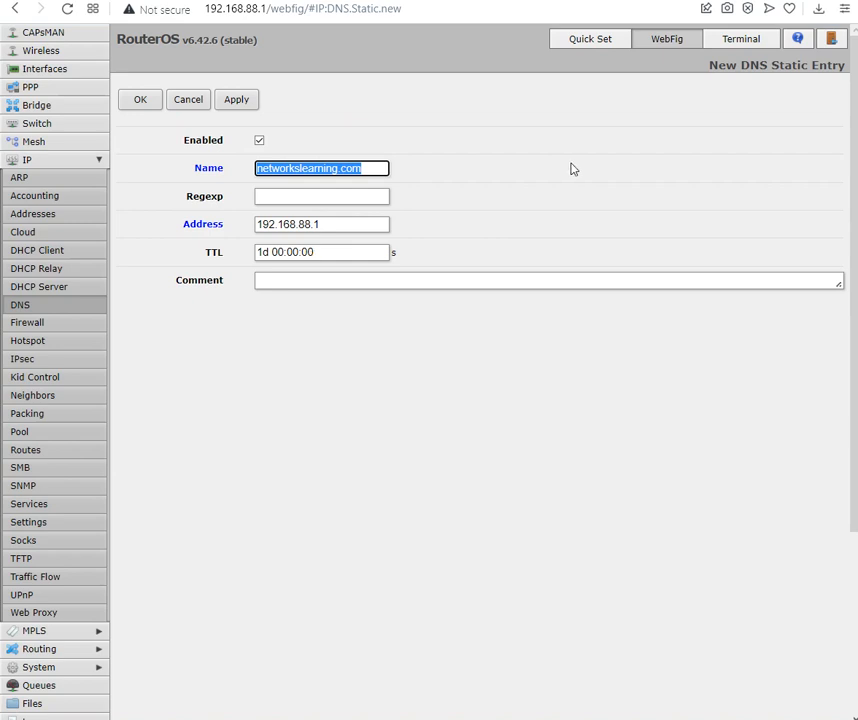
pyautogui.click(550, 123)
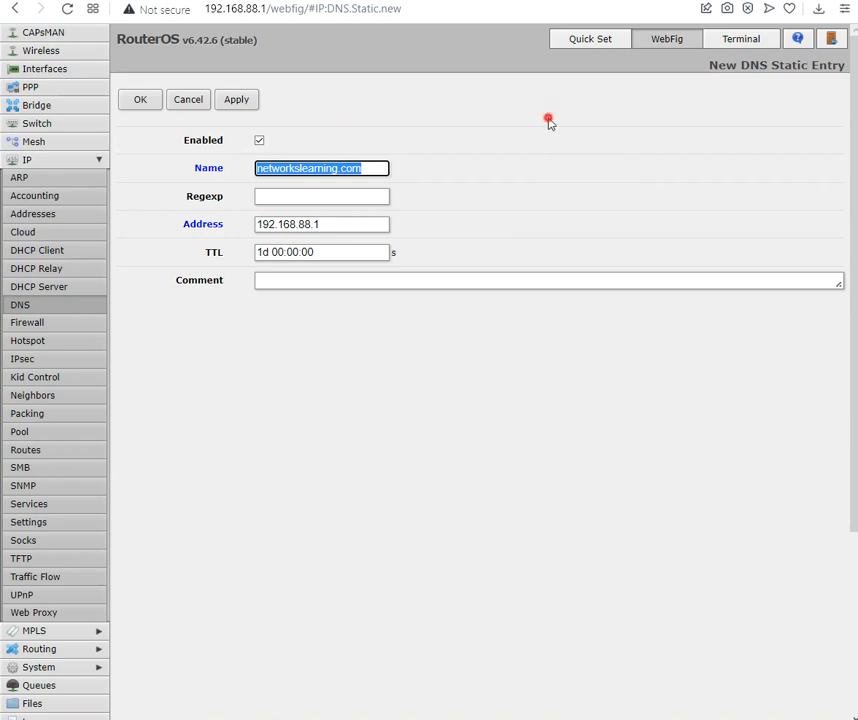
pyautogui.click(243, 103)
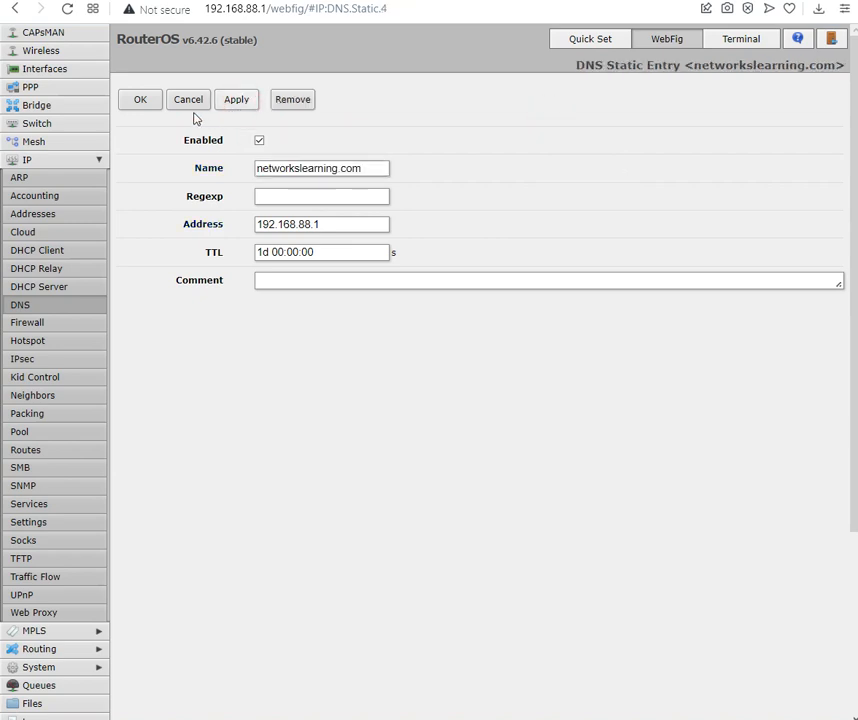
pyautogui.click(139, 104)
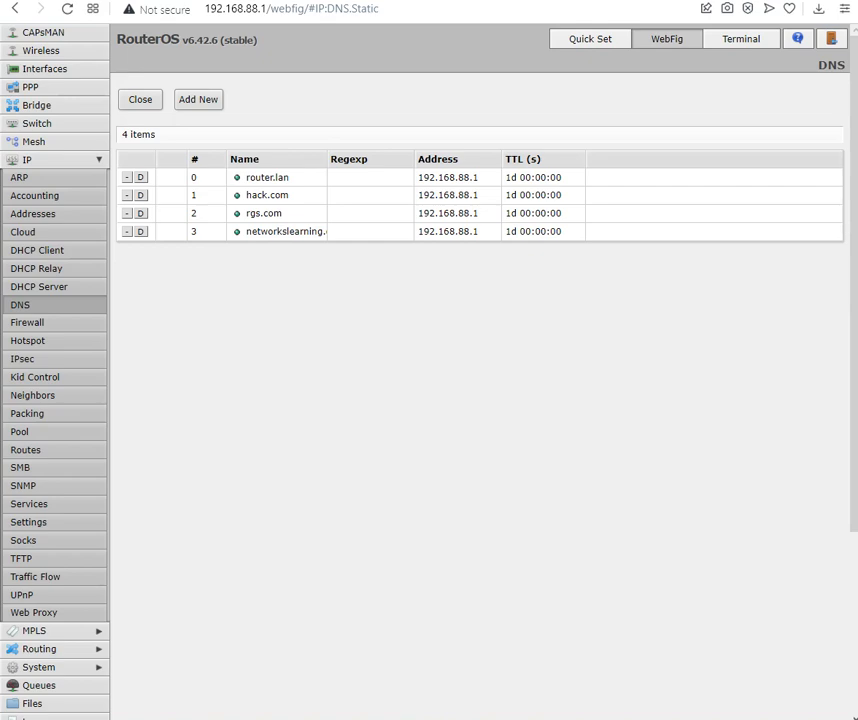
# Switch to the RGS-WIN-CLIENT virtual machine, ping networkslearning.com from its command prompt, and stop the ping.
pyautogui.hotkey('alt', 'Tab')
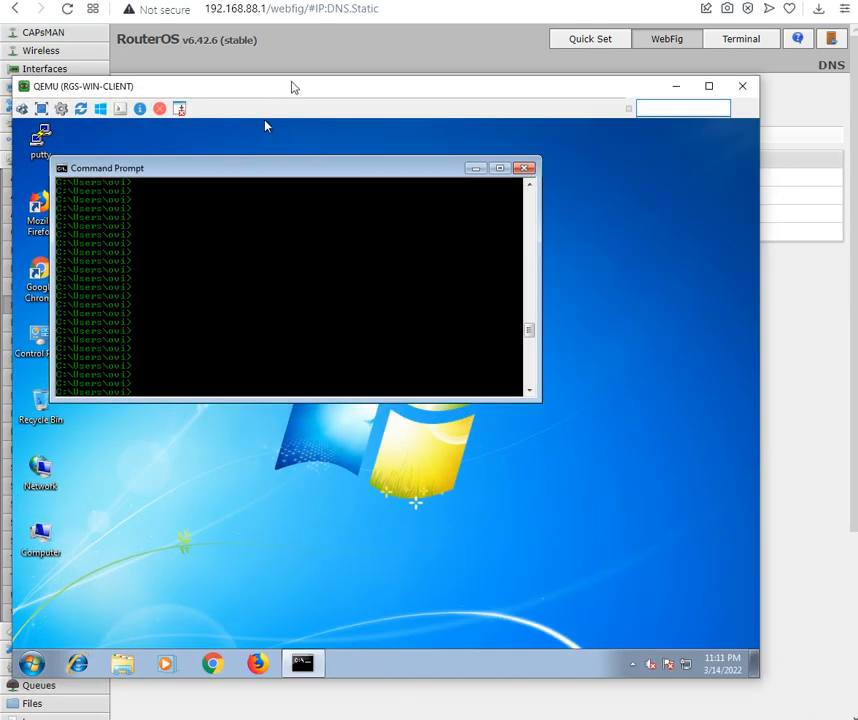
pyautogui.moveTo(292, 87); pyautogui.dragTo(412, 303)
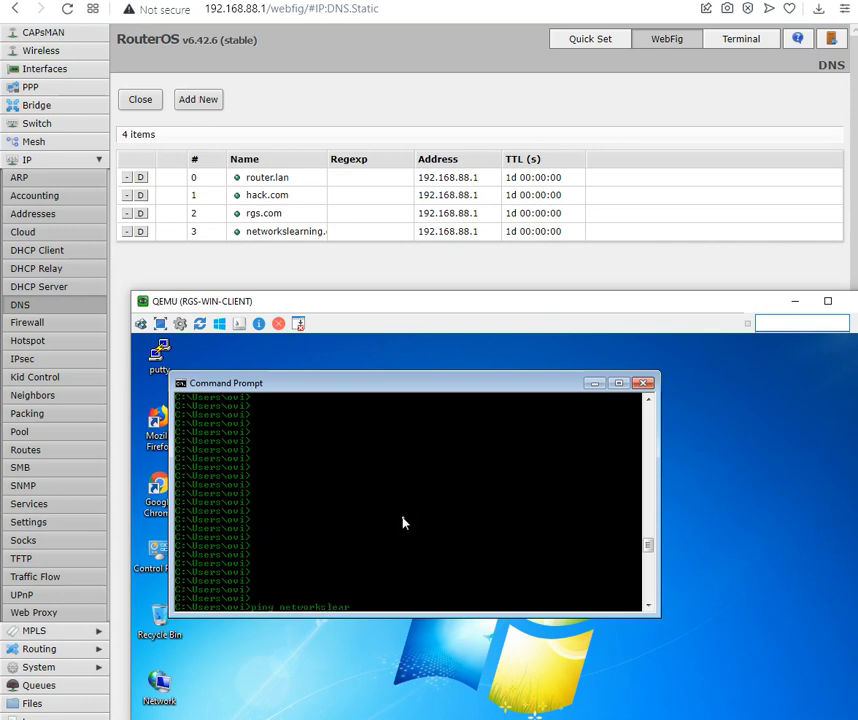
pyautogui.write('om')
pyautogui.press('Return')
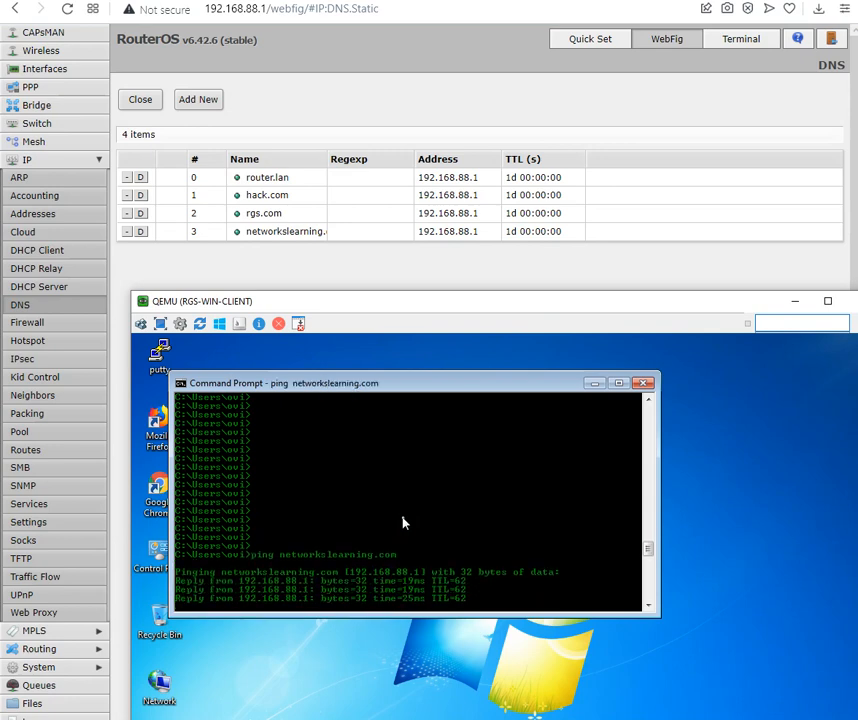
pyautogui.hotkey('ctrl', 'c')
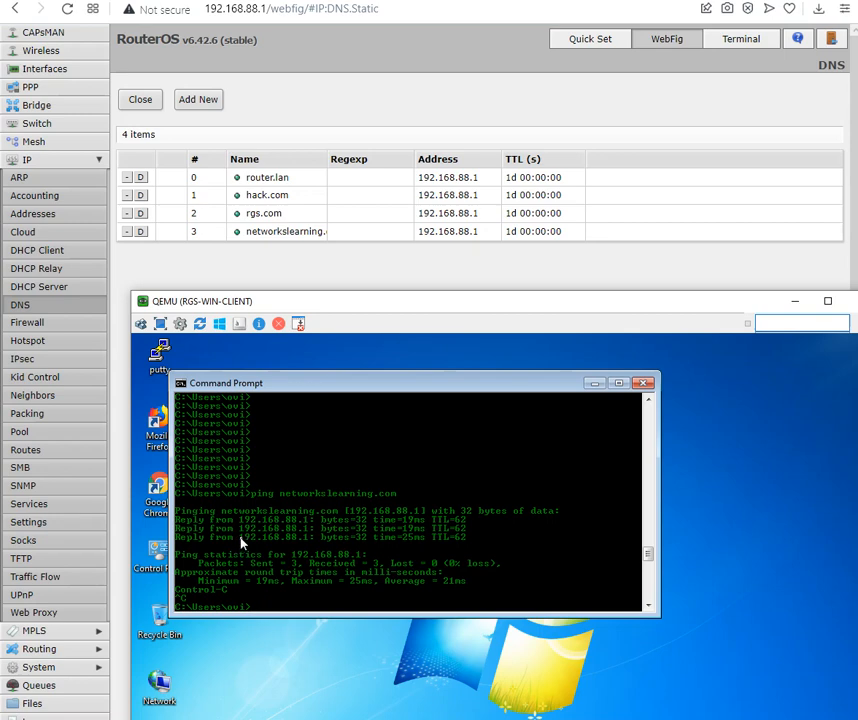
# Mark the pinged domain name and the replying IP address in the command prompt output to check the name resolution.
pyautogui.click(285, 493)
pyautogui.rightClick(393, 494)
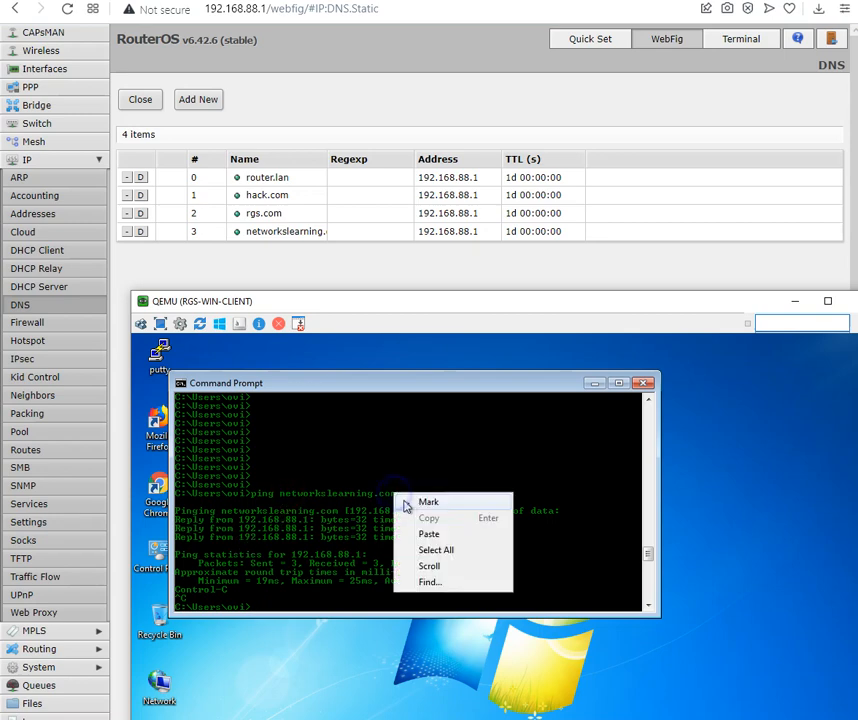
pyautogui.click(403, 503)
pyautogui.moveTo(398, 494); pyautogui.dragTo(280, 494)
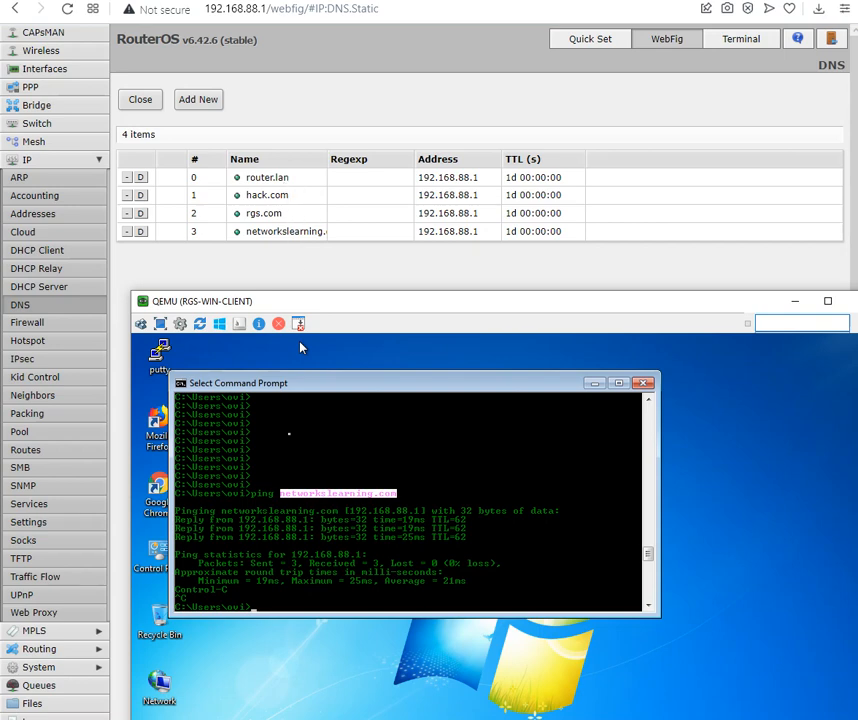
pyautogui.click(242, 523)
pyautogui.moveTo(242, 523); pyautogui.dragTo(307, 527)
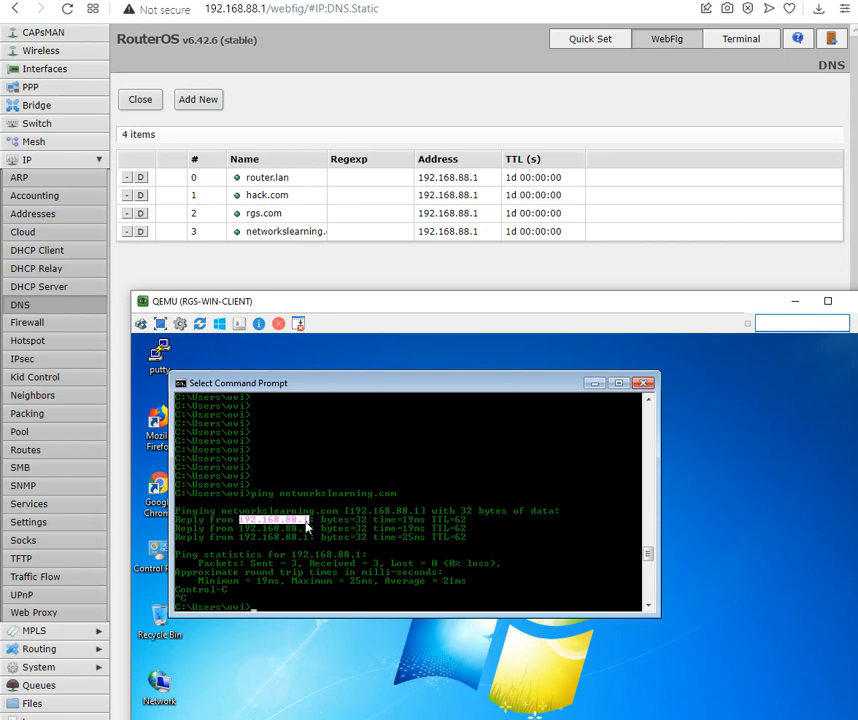
pyautogui.click(298, 580)
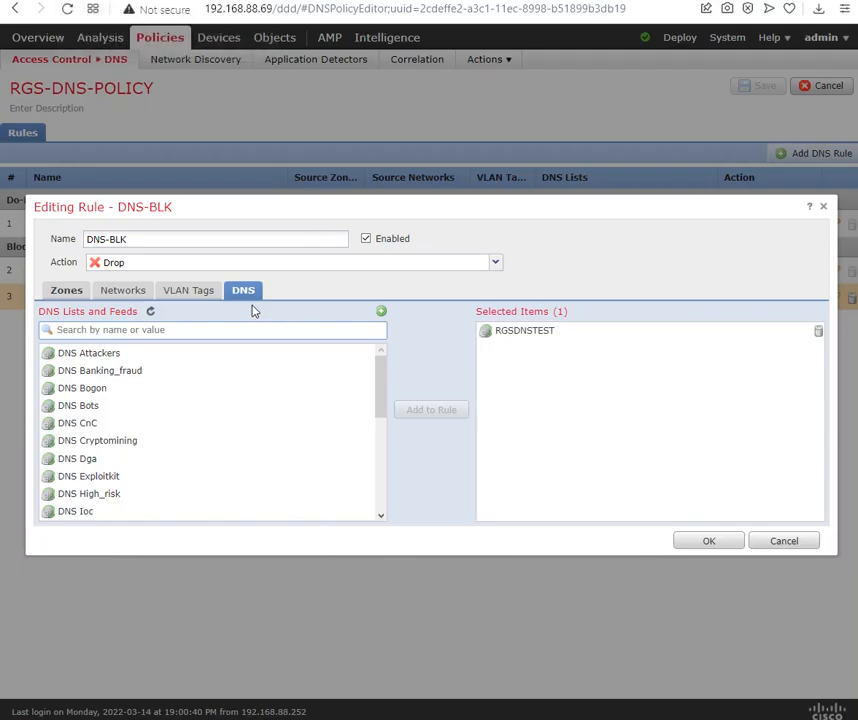
# Close the DNS-BLK rule in Firepower without changes and return to the RouterOS static DNS list.
pyautogui.click(768, 540)
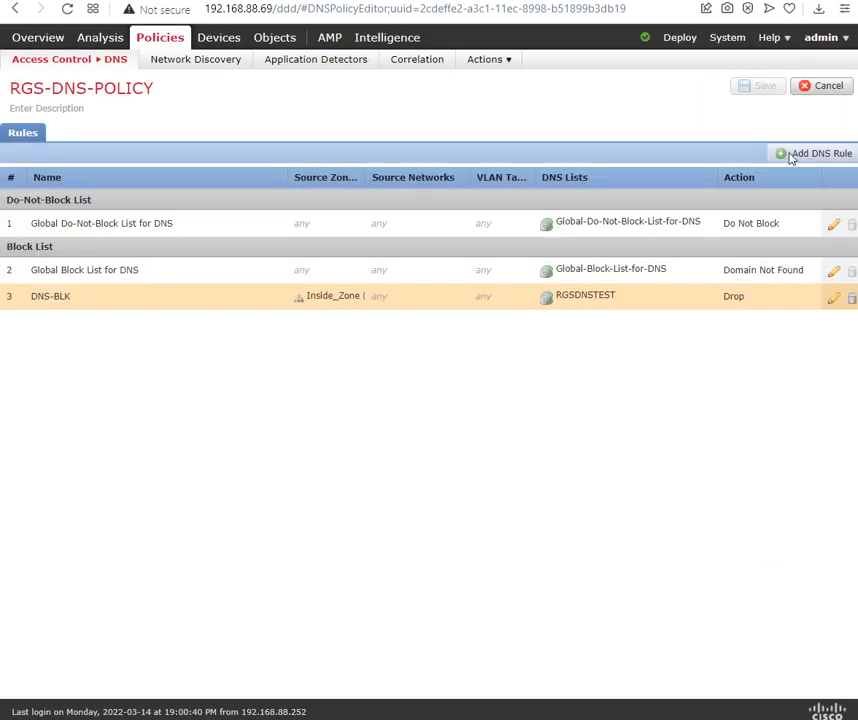
pyautogui.moveTo(218, 40)
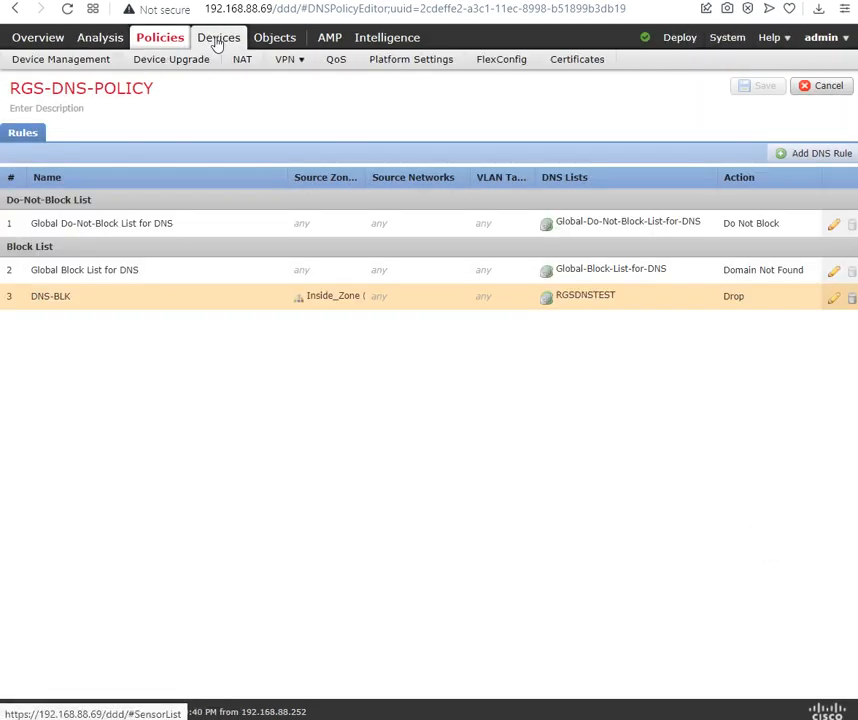
pyautogui.click(322, 112)
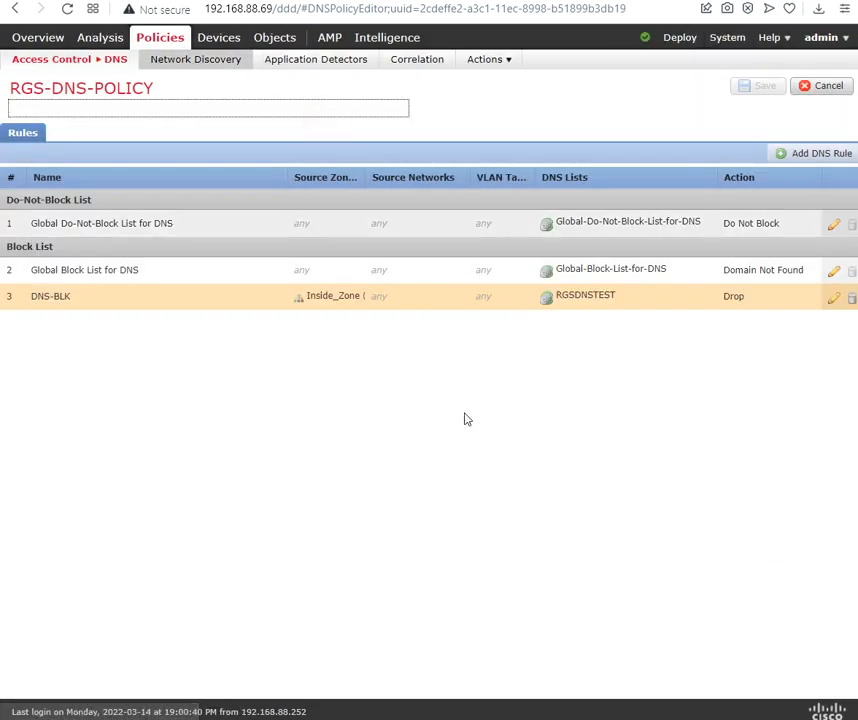
pyautogui.moveTo(415, 718)
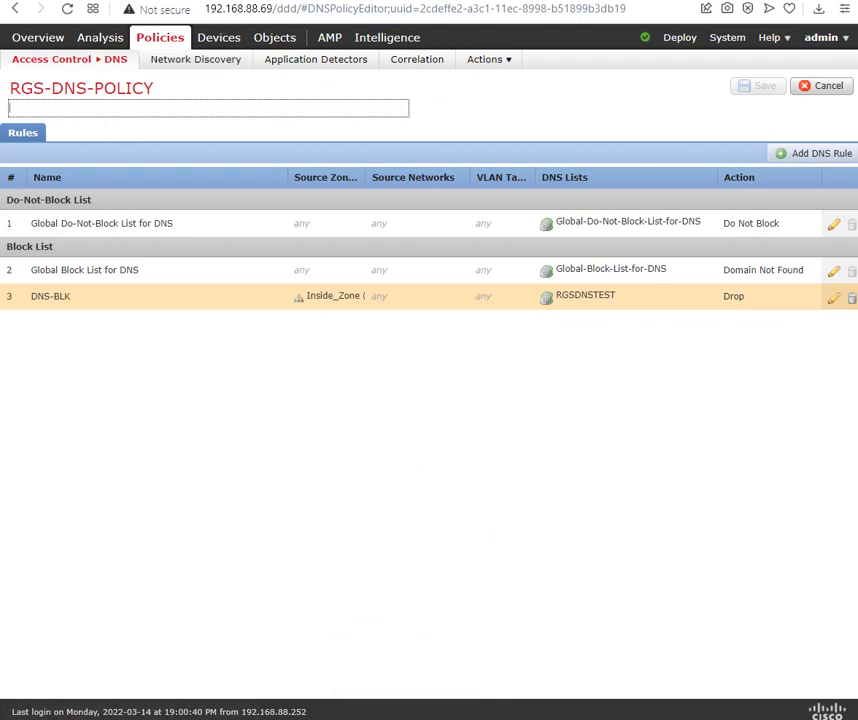
pyautogui.click(490, 1)
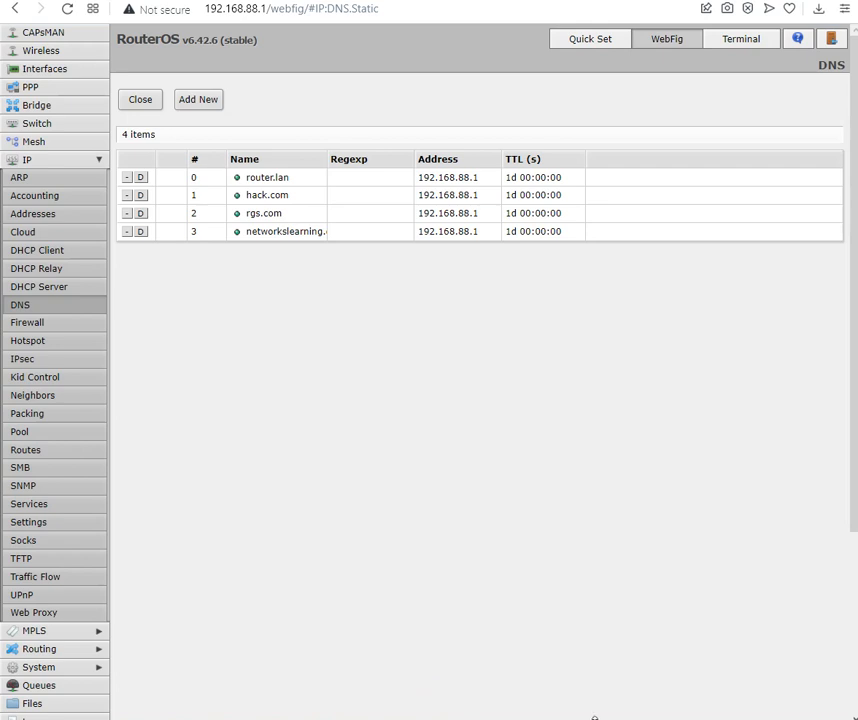
# Ping rgs.com and hack.com from the command prompt of the RGS-WIN-CLIENT virtual machine.
pyautogui.click(316, 718)
pyautogui.click(488, 495)
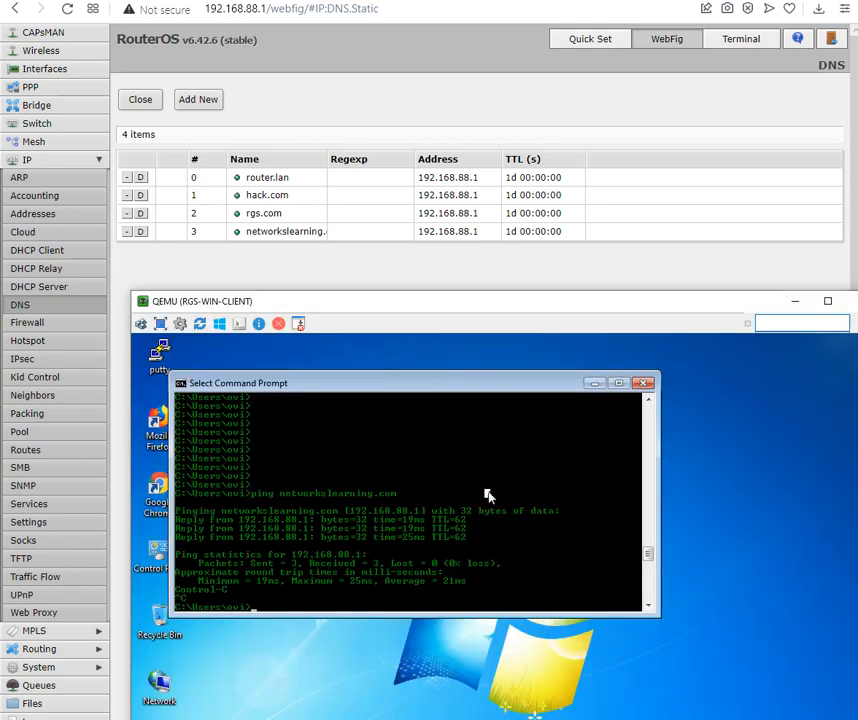
pyautogui.write('ping rgs.com')
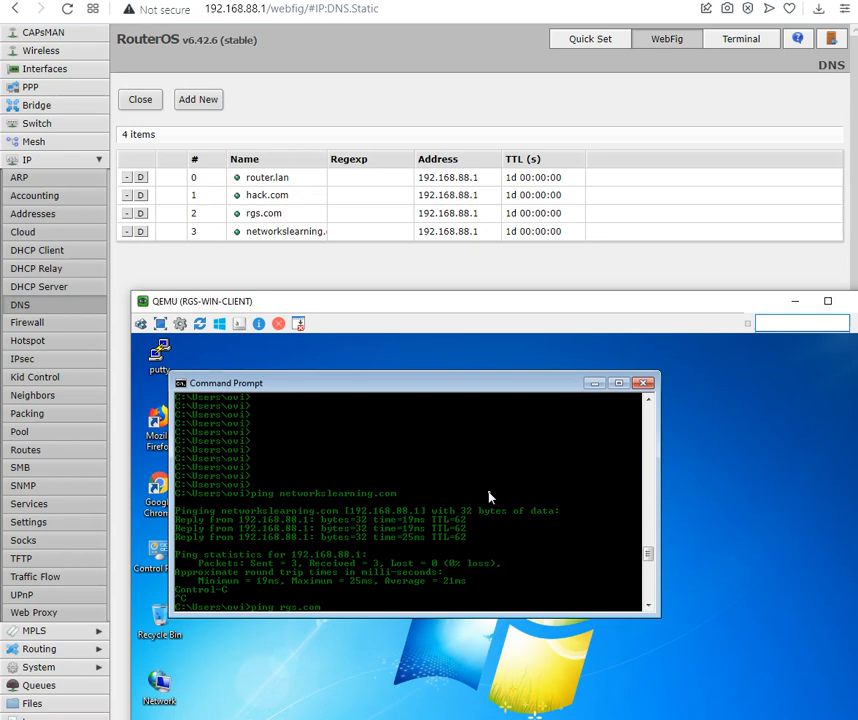
pyautogui.press('Return')
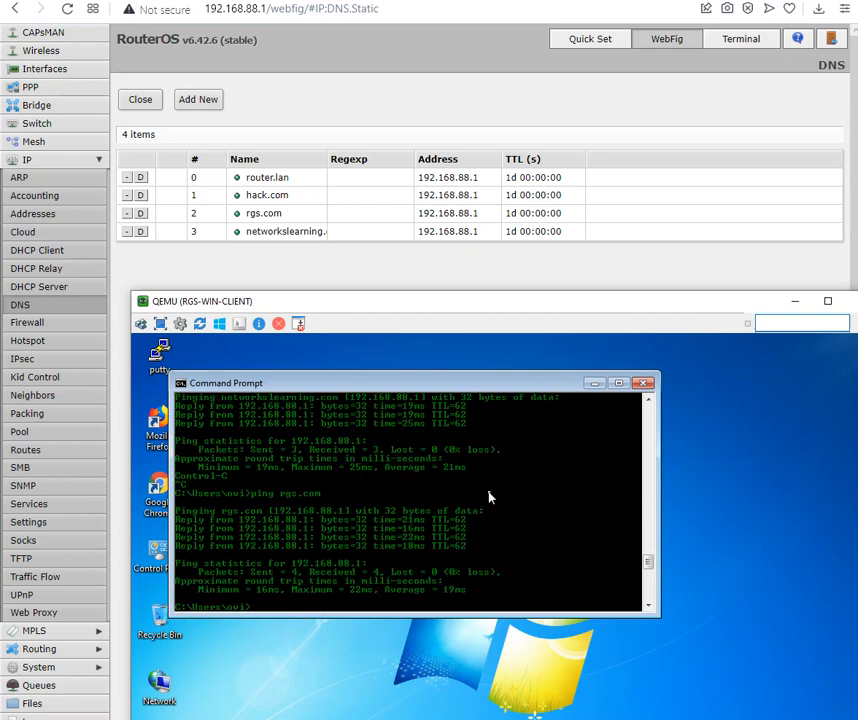
pyautogui.write('ping hack.com')
pyautogui.press('Return')
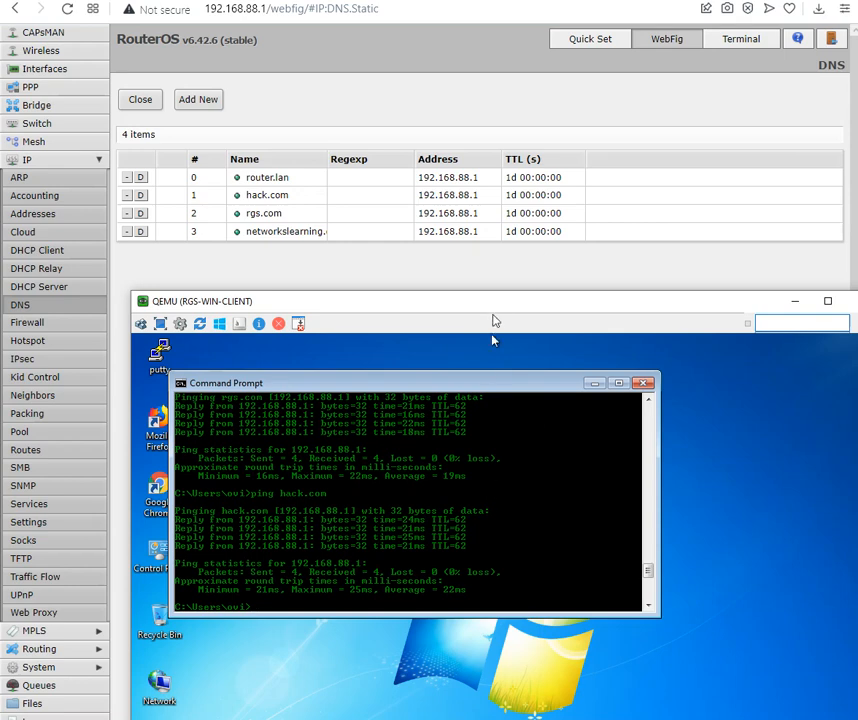
pyautogui.moveTo(498, 304)
pyautogui.mouseDown()
pyautogui.moveTo(509, 303)
pyautogui.moveTo(517, 262)
pyautogui.moveTo(500, 297)
pyautogui.mouseUp()
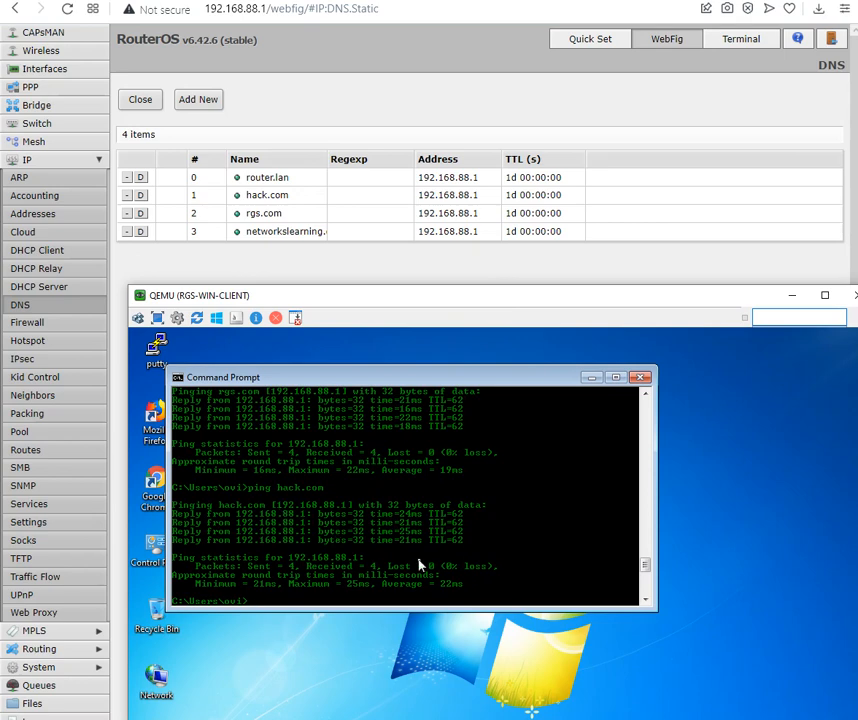
# Start nslookup in the client's command prompt and query hack.com against the default DNS server.
pyautogui.write('nslookup')
pyautogui.press('Return')
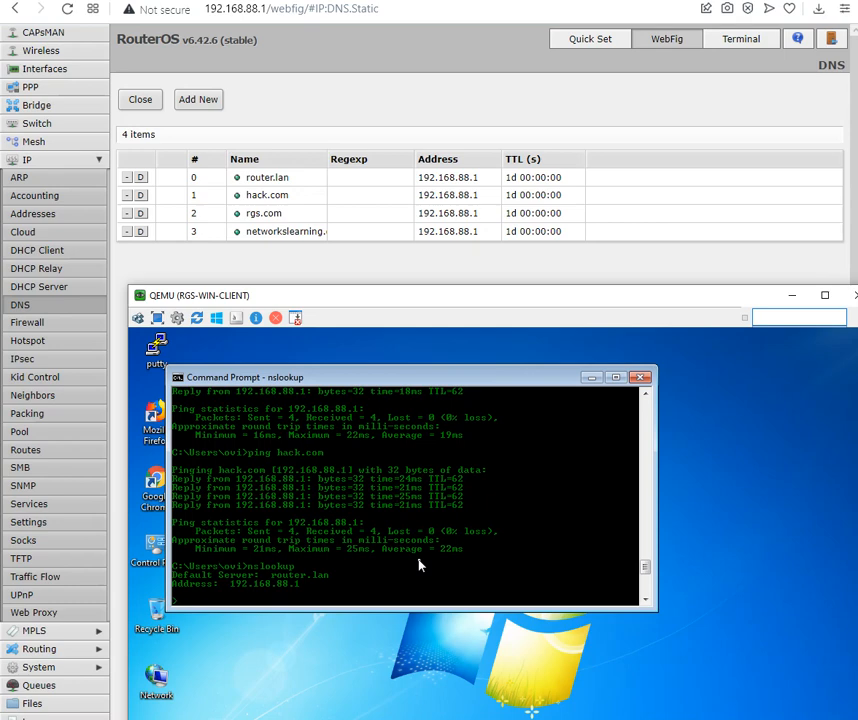
pyautogui.write('hack.com')
pyautogui.press('Return')
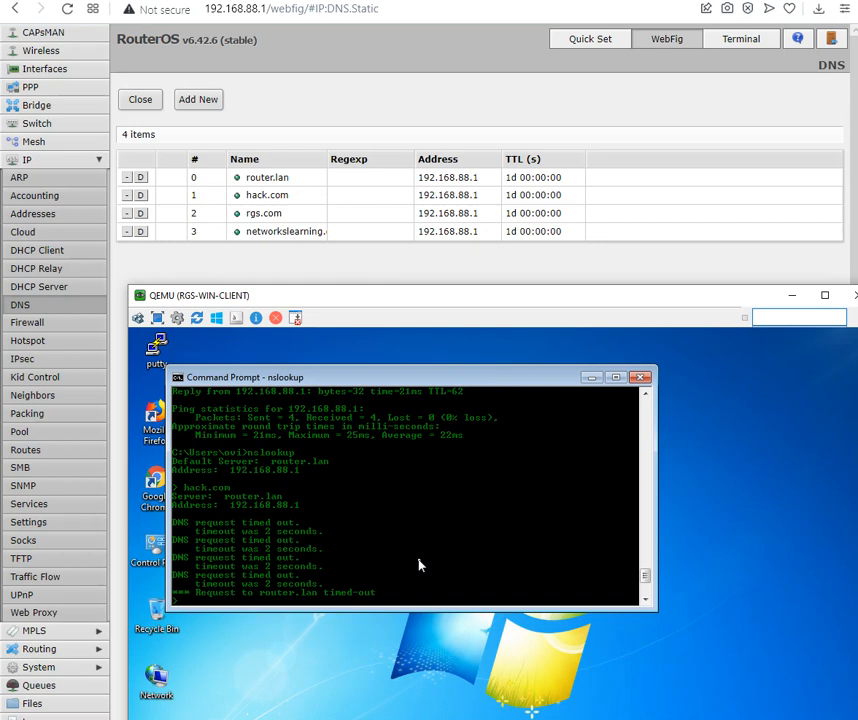
pyautogui.press('Return')
pyautogui.press('Return')
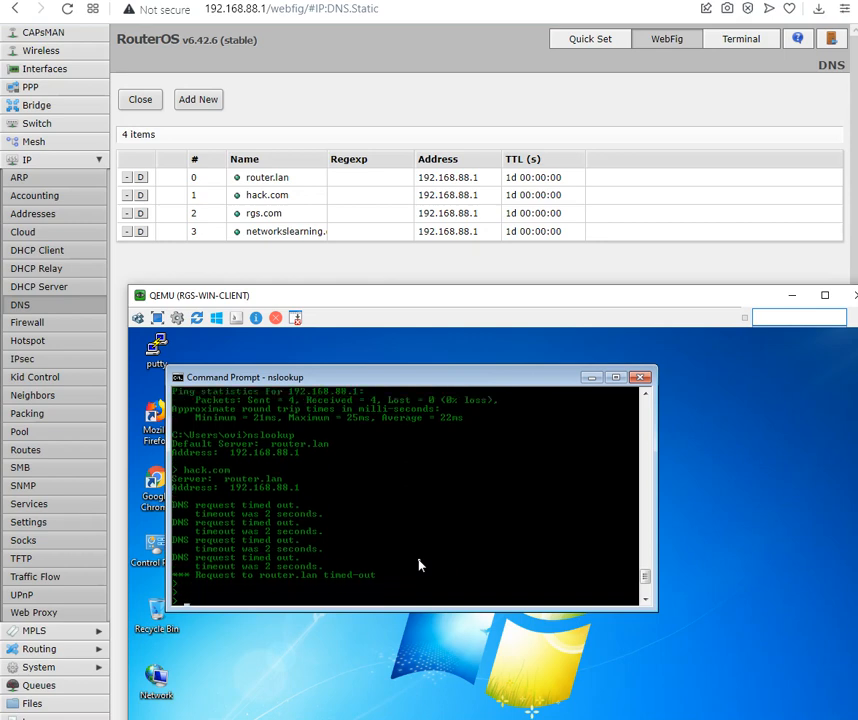
# Query rgs.com in the running nslookup session.
pyautogui.write('hack')
pyautogui.write('.com')
pyautogui.press('BackSpace')
pyautogui.press('BackSpace')
pyautogui.press('BackSpace')
pyautogui.press('BackSpace')
pyautogui.press('BackSpace')
pyautogui.press('BackSpace')
pyautogui.press('BackSpace')
pyautogui.press('BackSpace')
pyautogui.write('rgs.com')
pyautogui.press('Return')
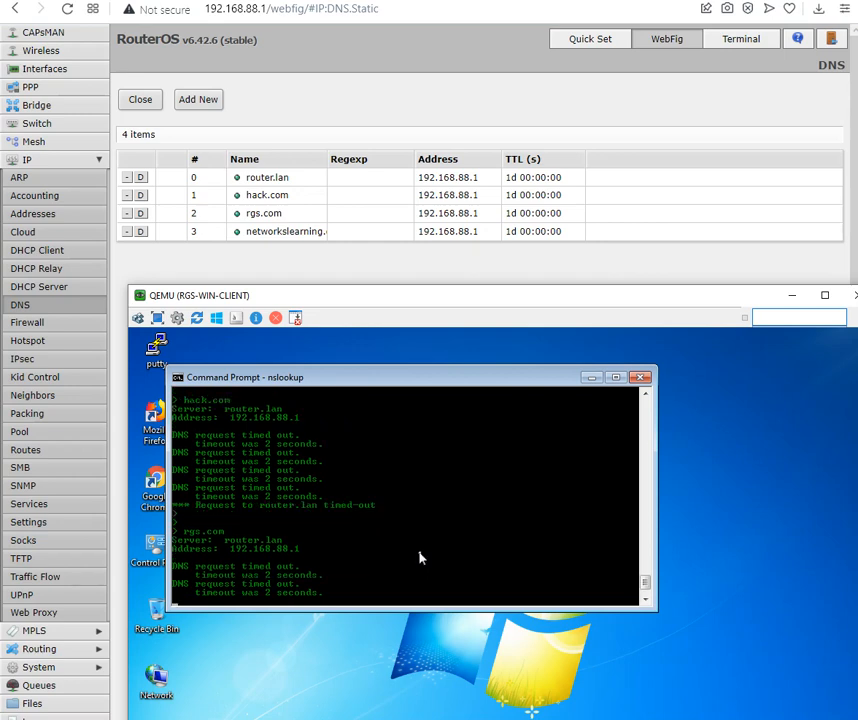
# Move the client's virtual machine window fully into view, open Chrome in it, and browse to hack.com.
pyautogui.click(437, 296)
pyautogui.moveTo(437, 293); pyautogui.dragTo(391, 72)
pyautogui.click(286, 652)
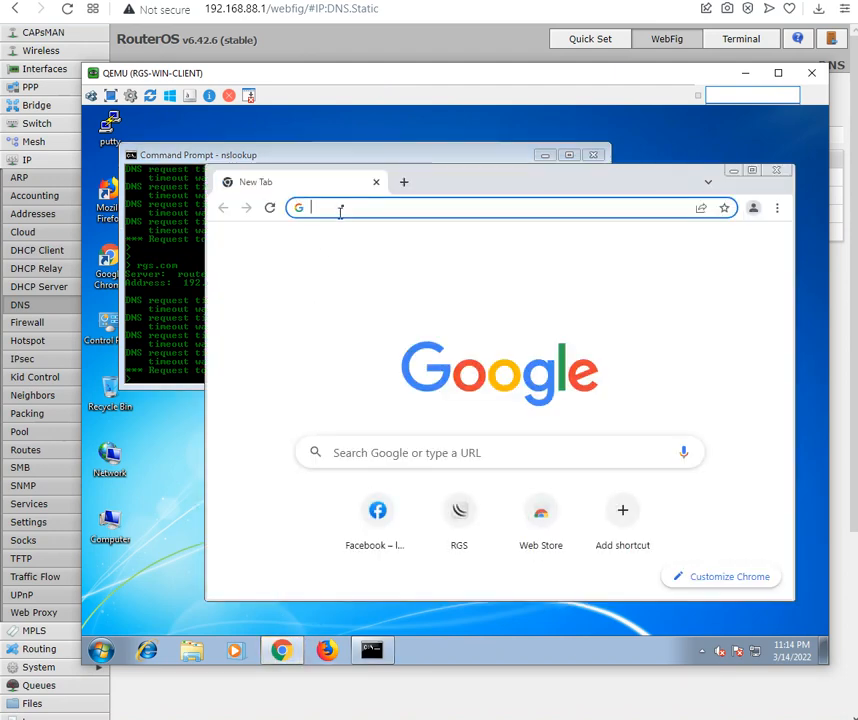
pyautogui.click(343, 206)
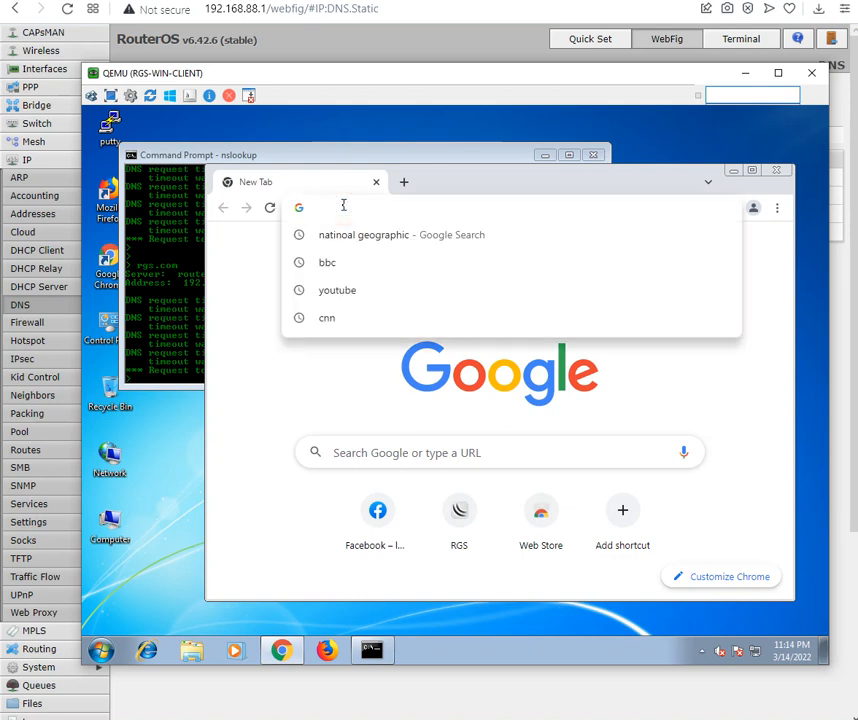
pyautogui.write('hack.com')
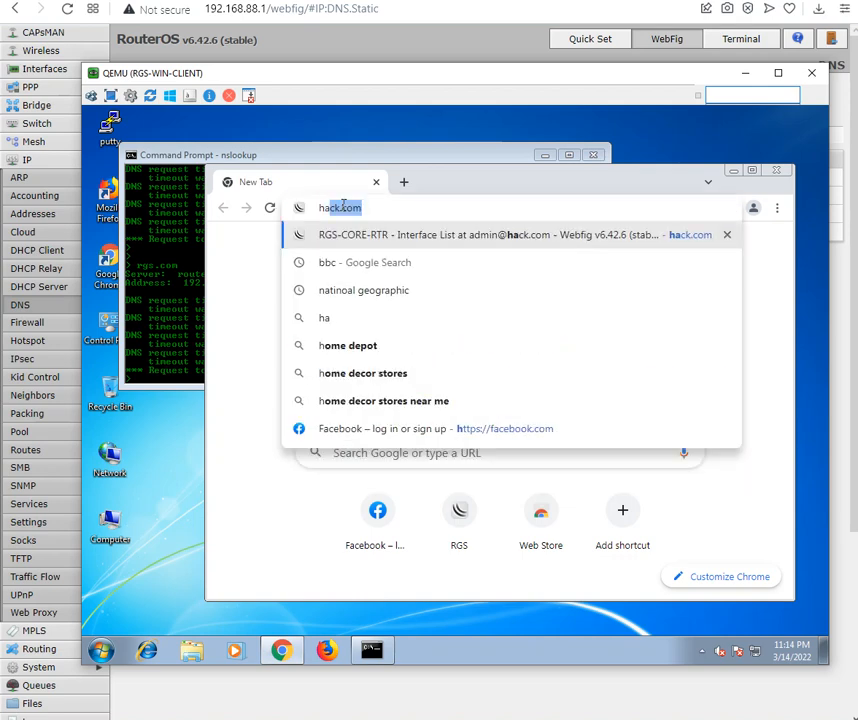
pyautogui.press('Return')
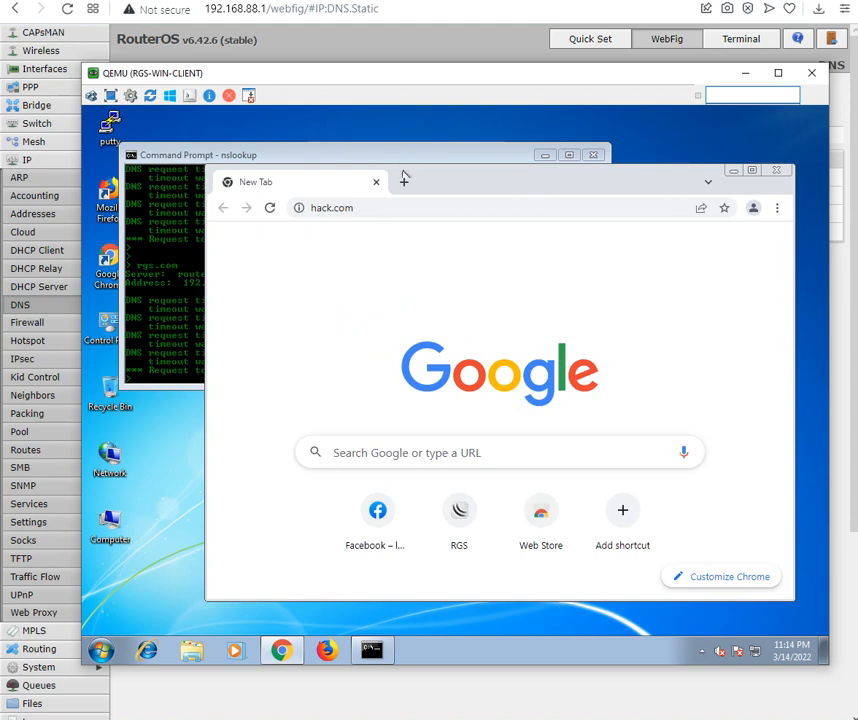
# Load rgs.com and networkslearning.com in two new Chrome tabs on the client.
pyautogui.click(404, 182)
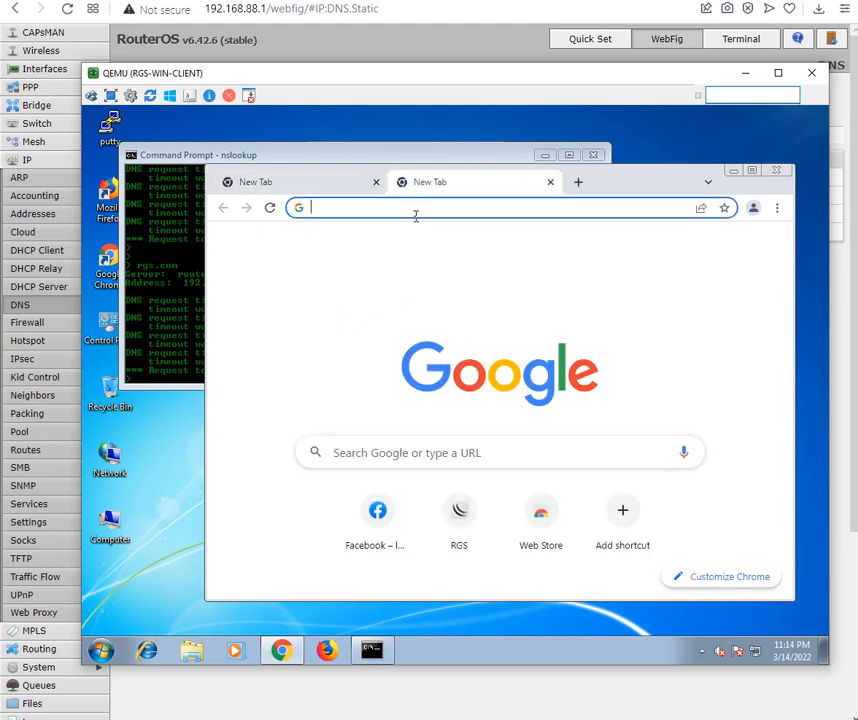
pyautogui.write('rgs.com')
pyautogui.press('Return')
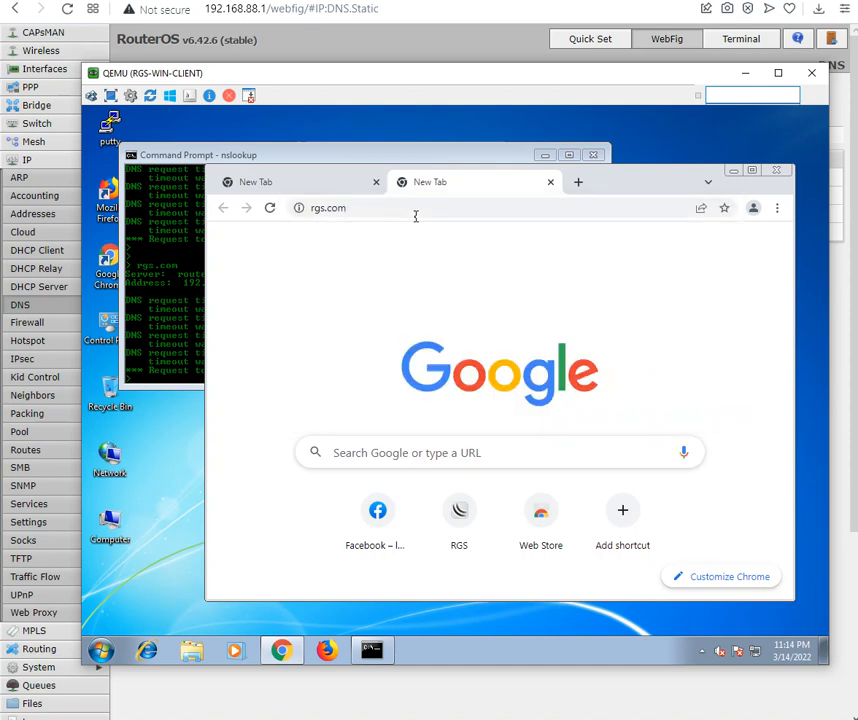
pyautogui.click(583, 185)
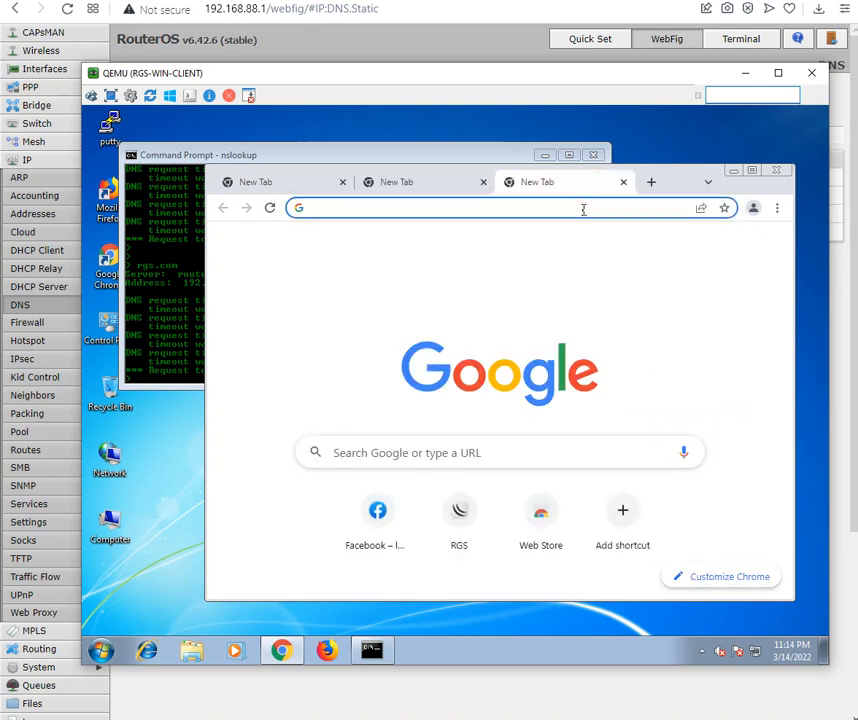
pyautogui.write('networksl')
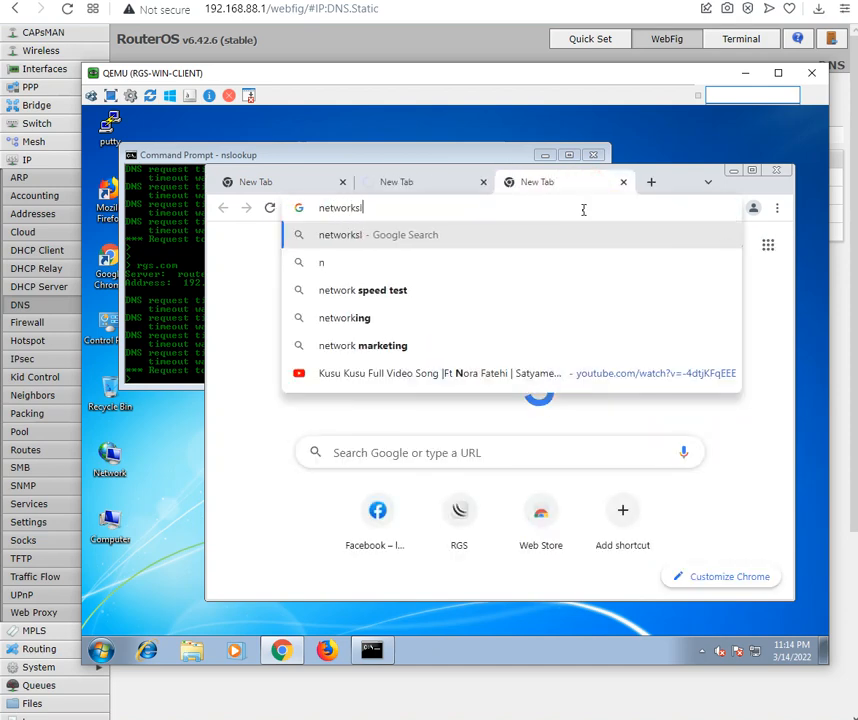
pyautogui.write('earning.com')
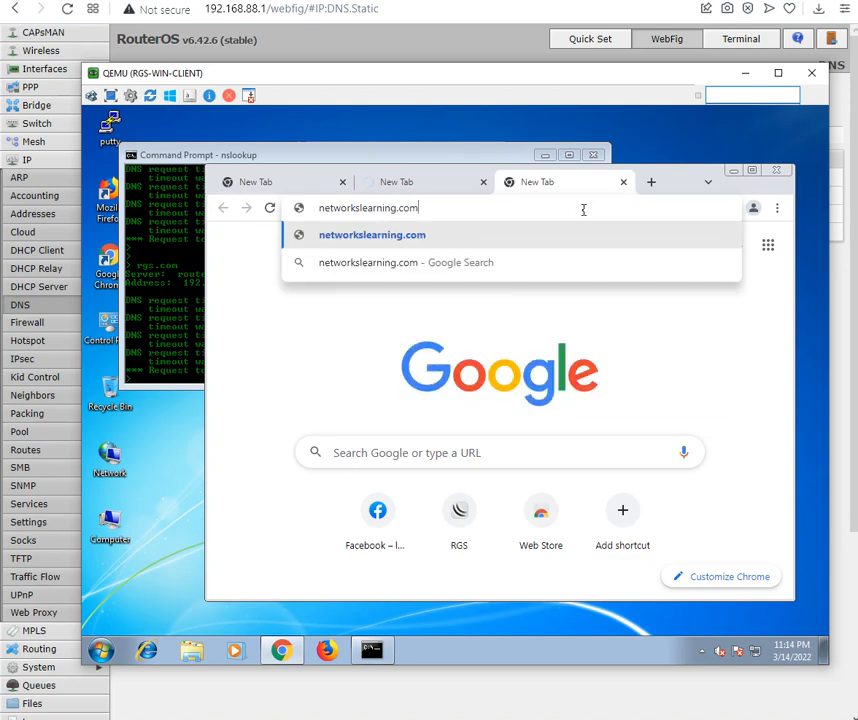
pyautogui.press('Return')
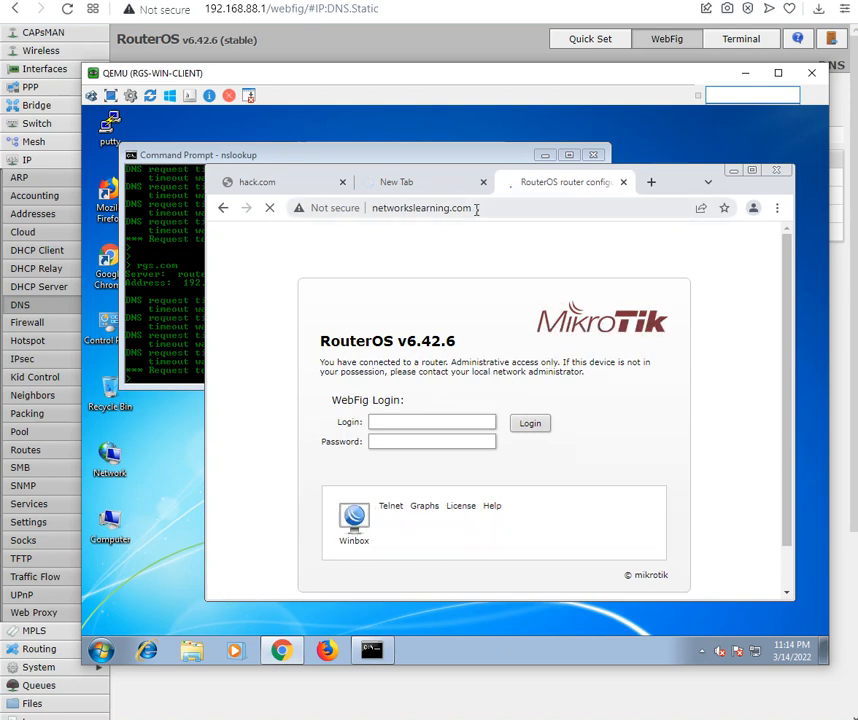
# Check the page results of networkslearning.com, rgs.com and hack.com in their browser tabs, and request hack.com again.
pyautogui.click(479, 209)
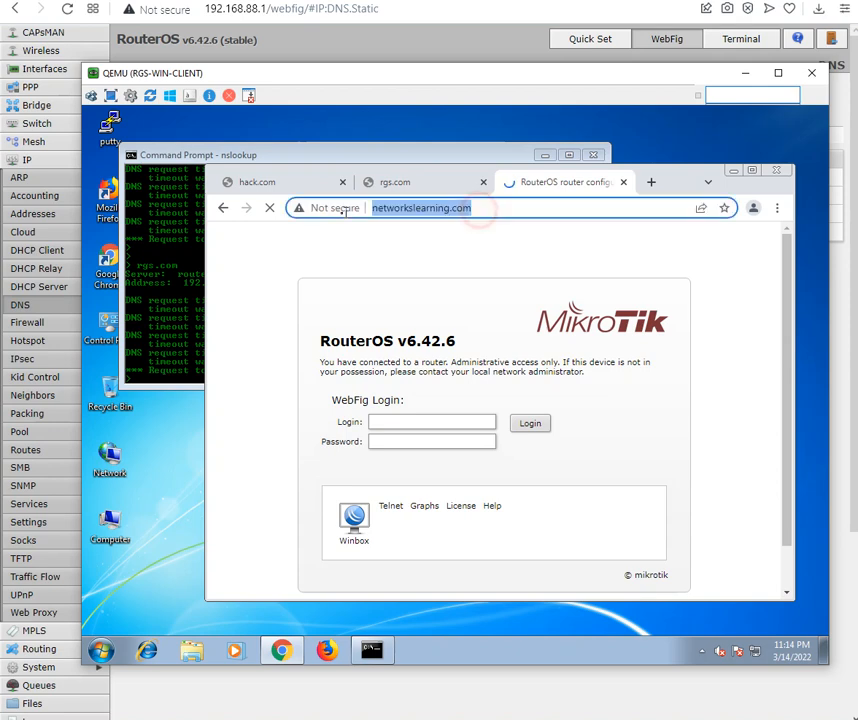
pyautogui.click(404, 184)
pyautogui.click(417, 208)
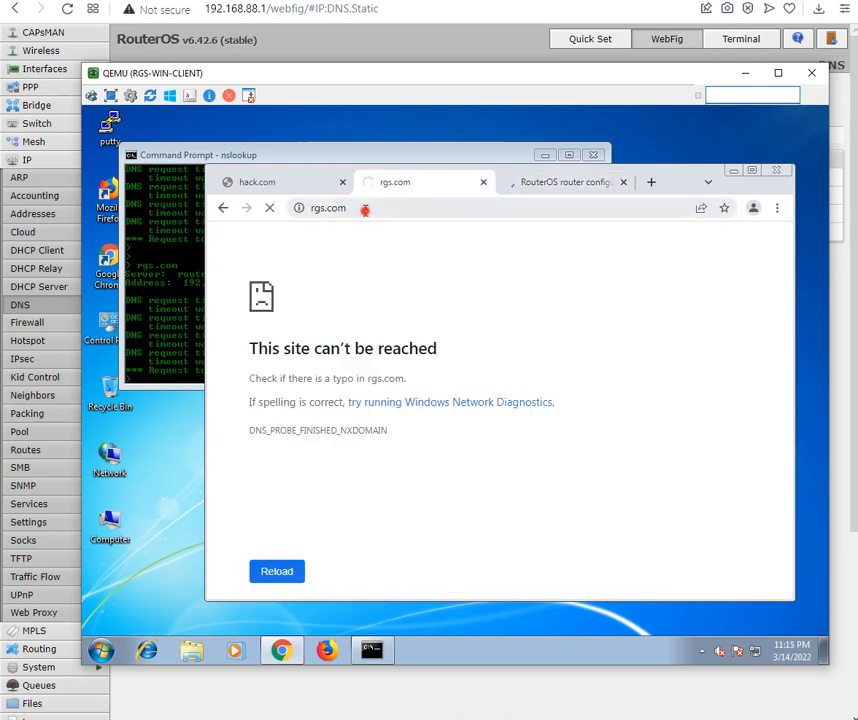
pyautogui.click(298, 188)
pyautogui.click(300, 210)
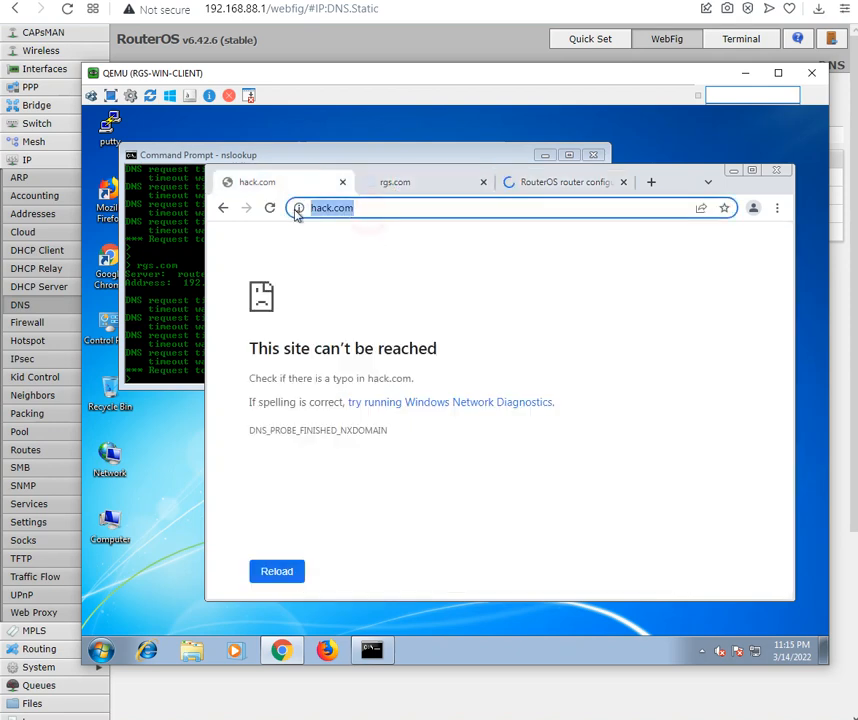
pyautogui.press('Return')
# Examine the rgs.com nslookup output, minimize the command prompt, and compare the hack.com, rgs.com and networkslearning.com pages in Chrome.
pyautogui.click(190, 268)
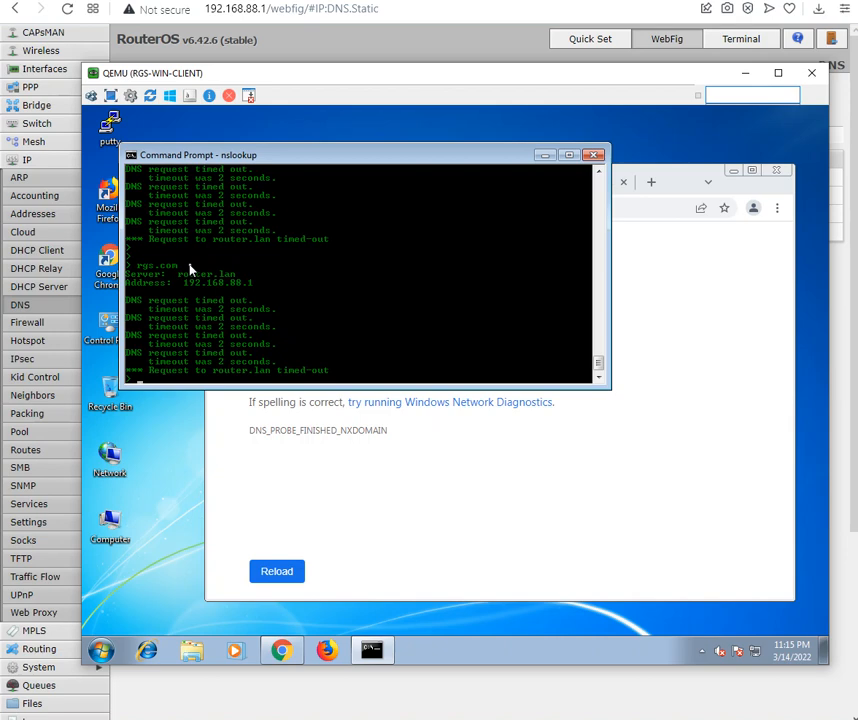
pyautogui.click(542, 160)
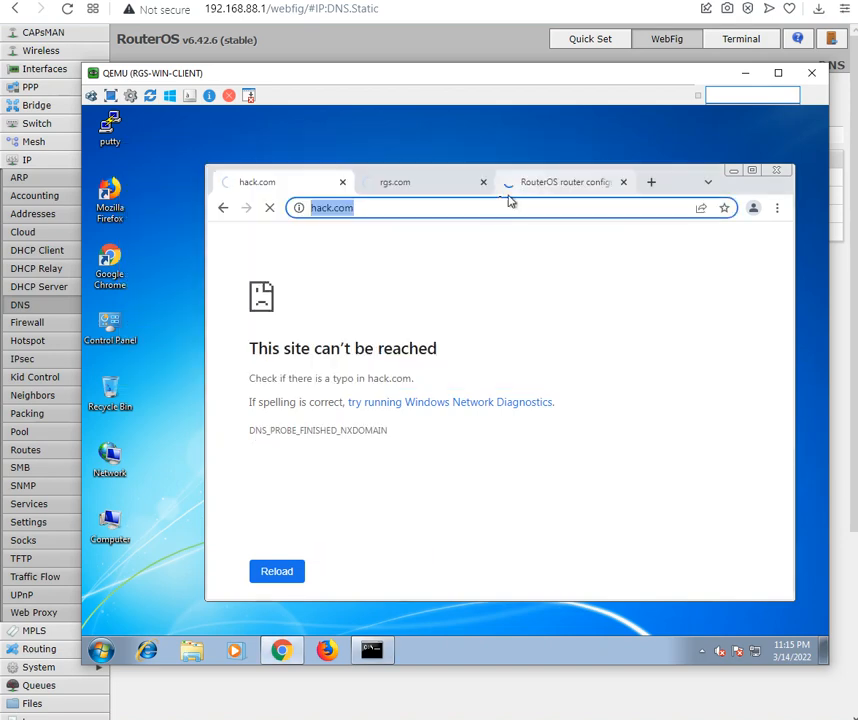
pyautogui.click(446, 186)
pyautogui.click(538, 184)
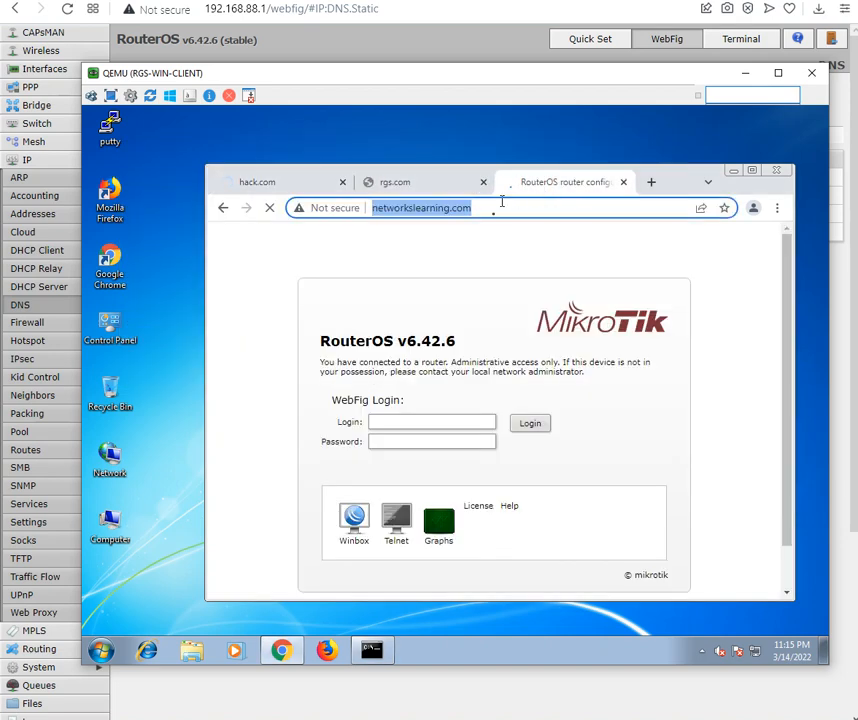
pyautogui.scroll(-1, 503, 358)
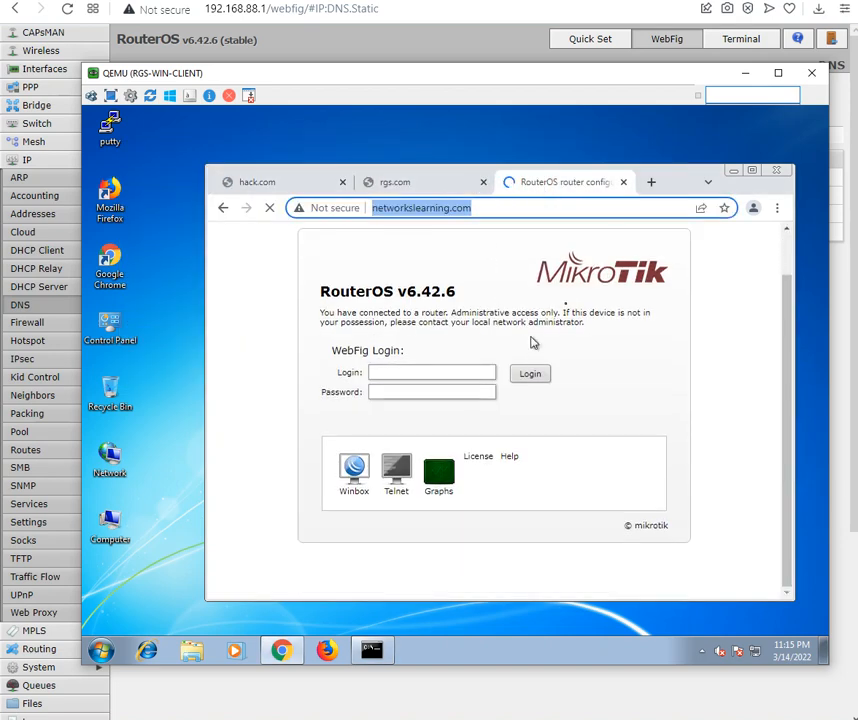
pyautogui.moveTo(668, 181); pyautogui.dragTo(588, 153)
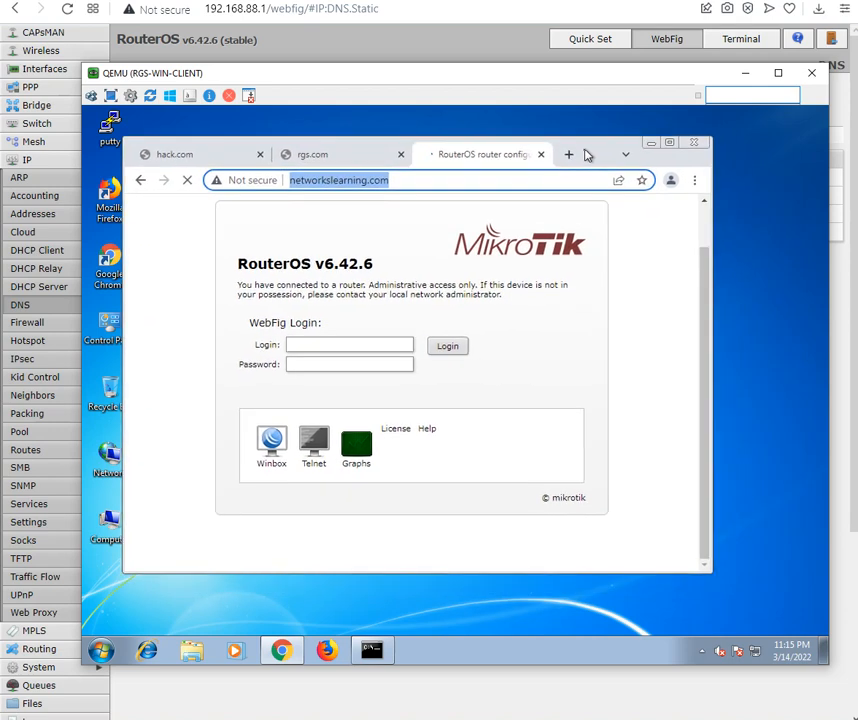
pyautogui.click(392, 157)
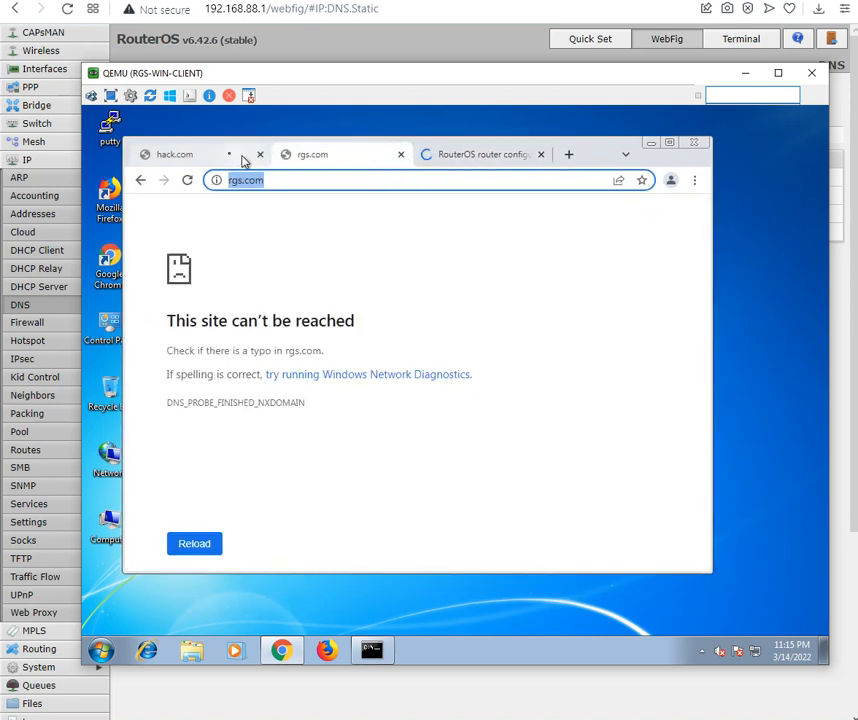
pyautogui.click(215, 152)
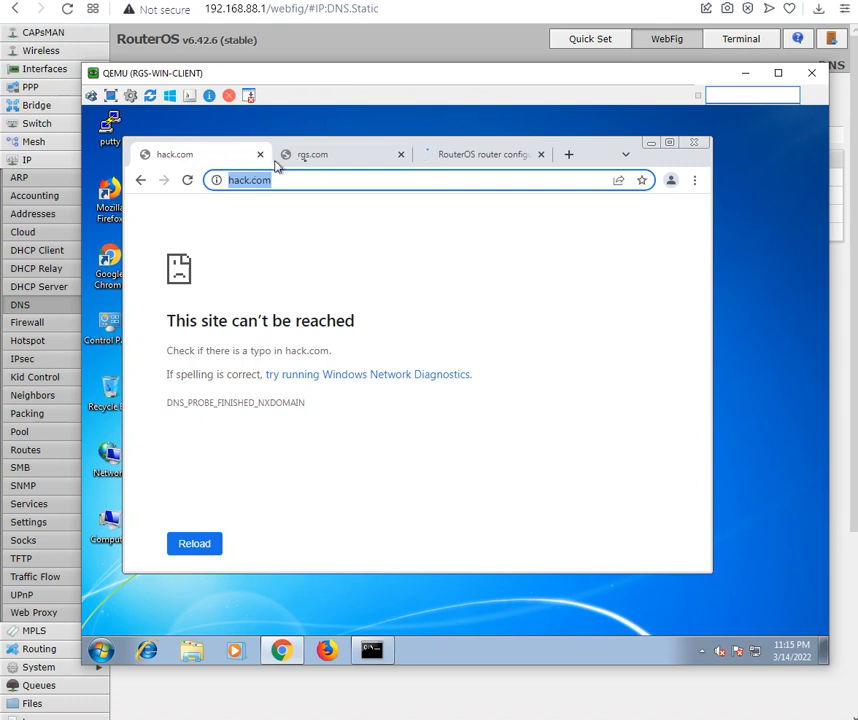
pyautogui.click(320, 162)
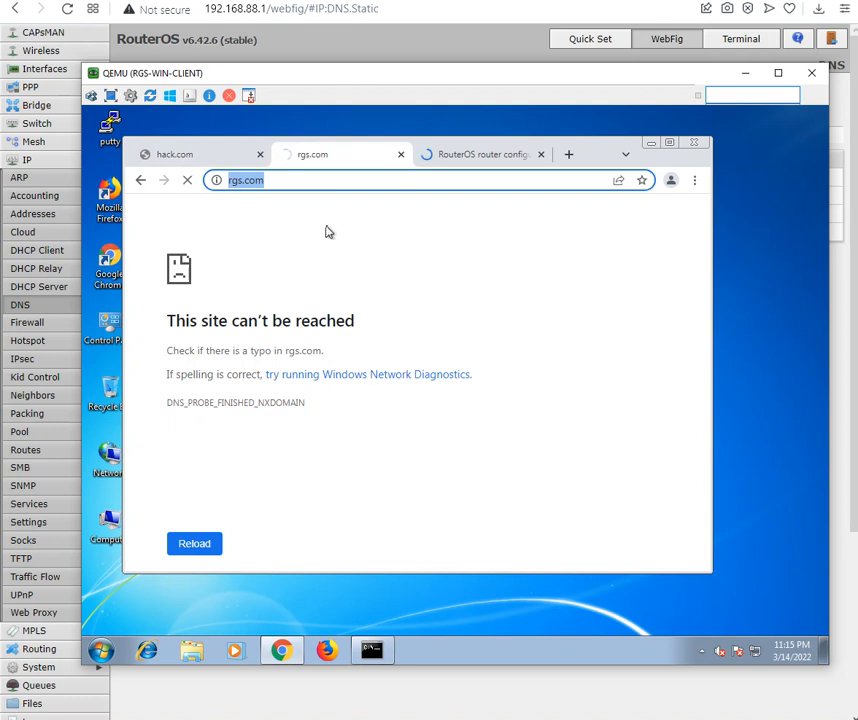
pyautogui.click(456, 156)
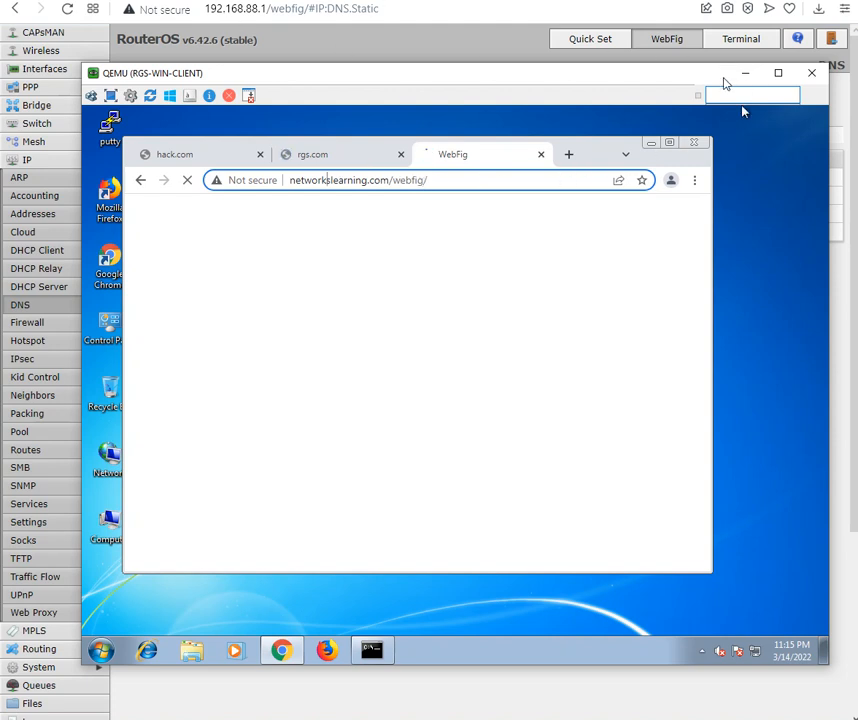
# Minimize the virtual machine window, switch to Firepower Management Center, and show the Security Intelligence Events under connection analysis.
pyautogui.click(744, 74)
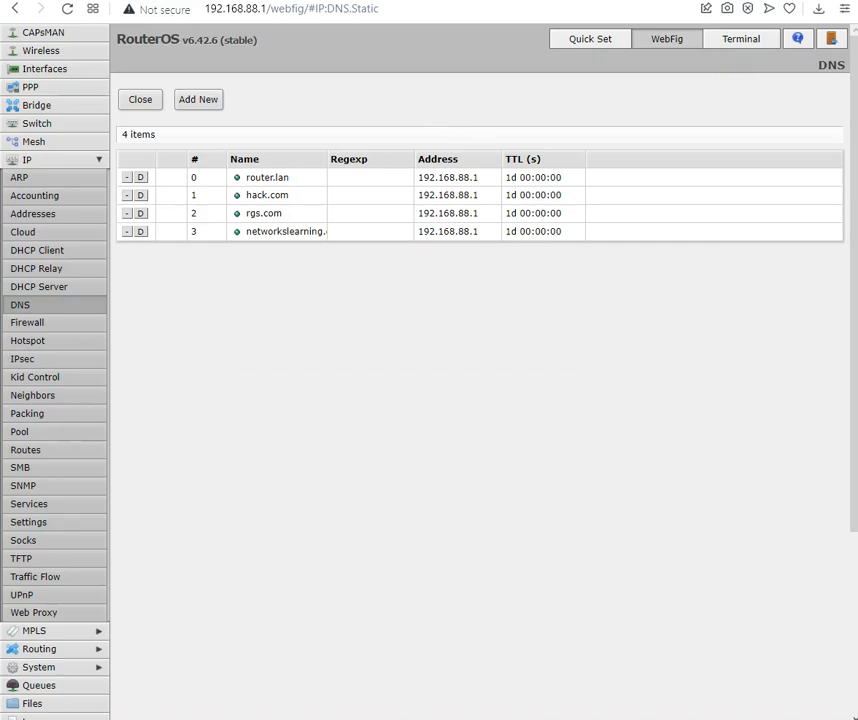
pyautogui.click(110, 1)
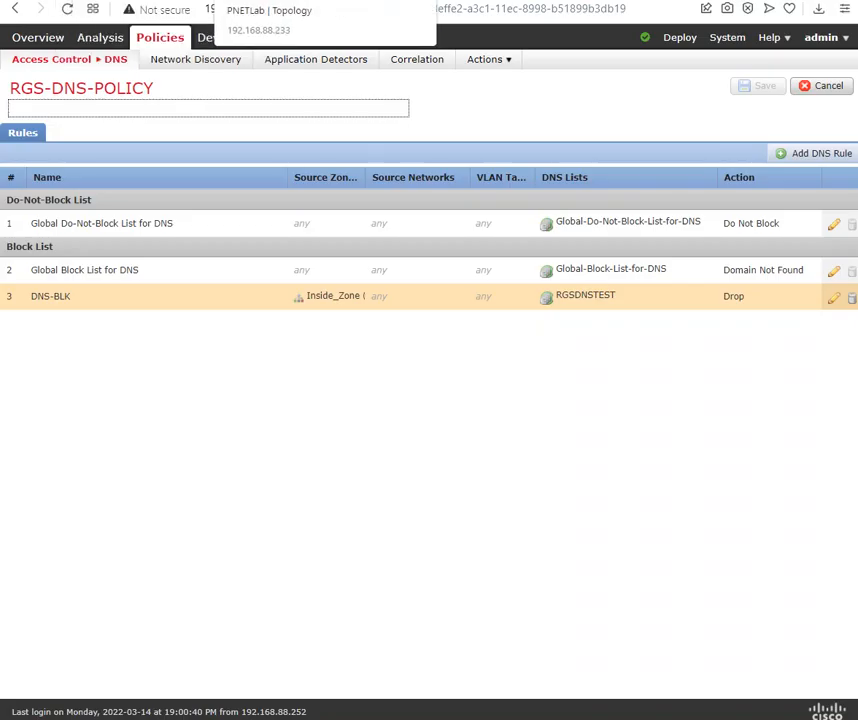
pyautogui.click(300, 1)
pyautogui.click(120, 1)
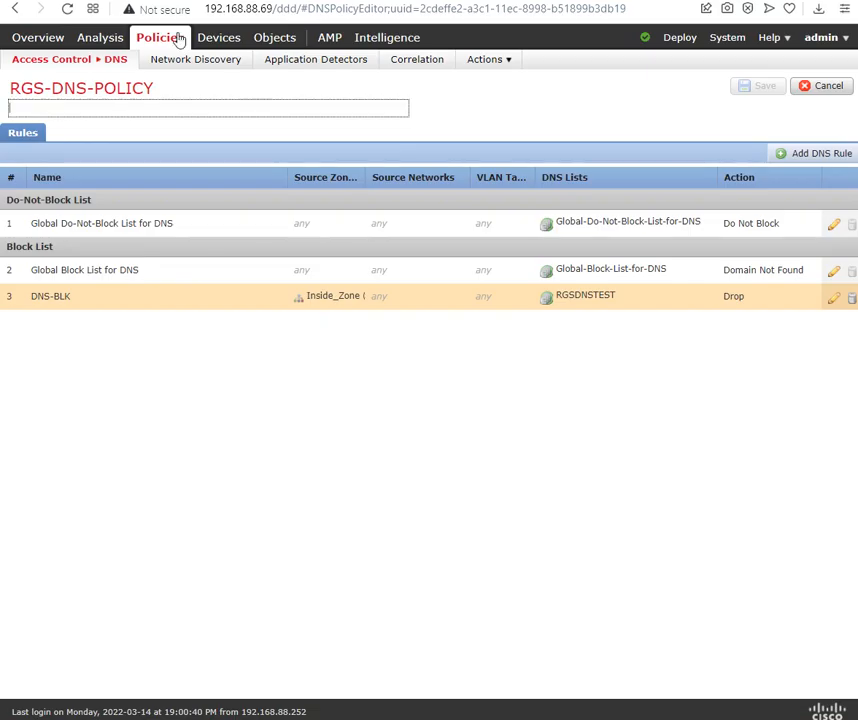
pyautogui.moveTo(119, 38)
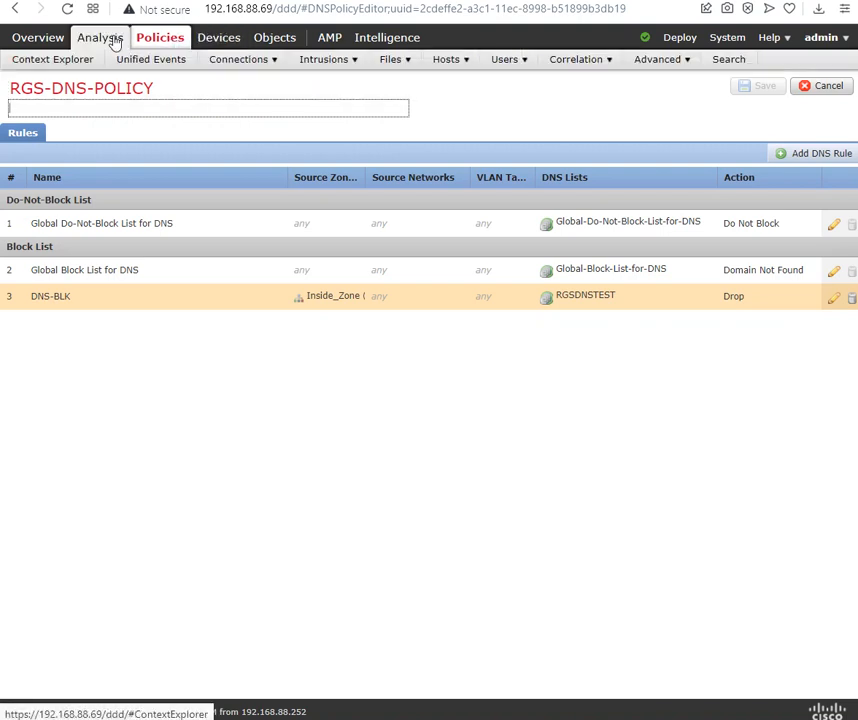
pyautogui.moveTo(243, 63)
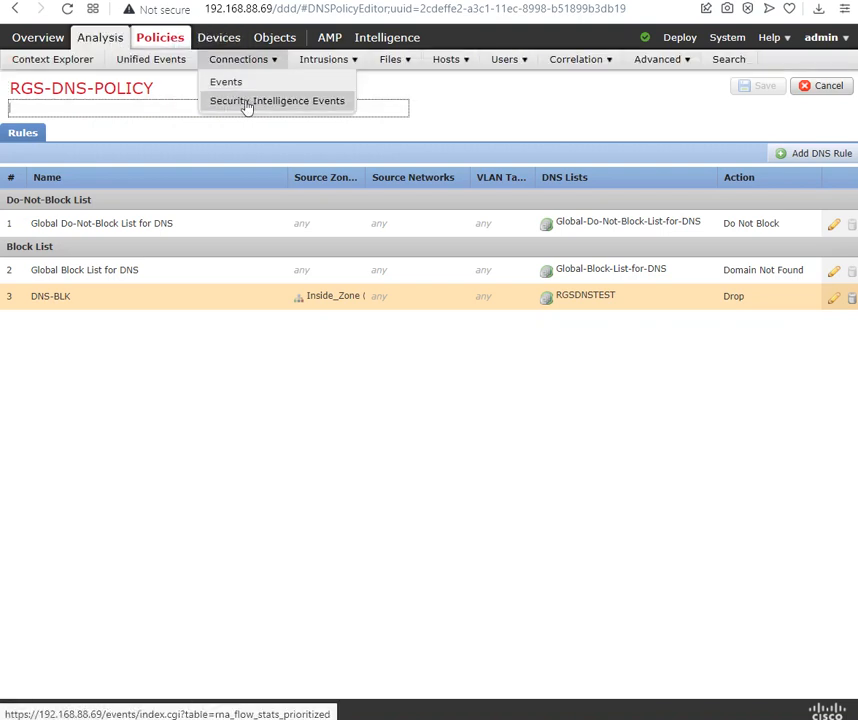
pyautogui.click(247, 104)
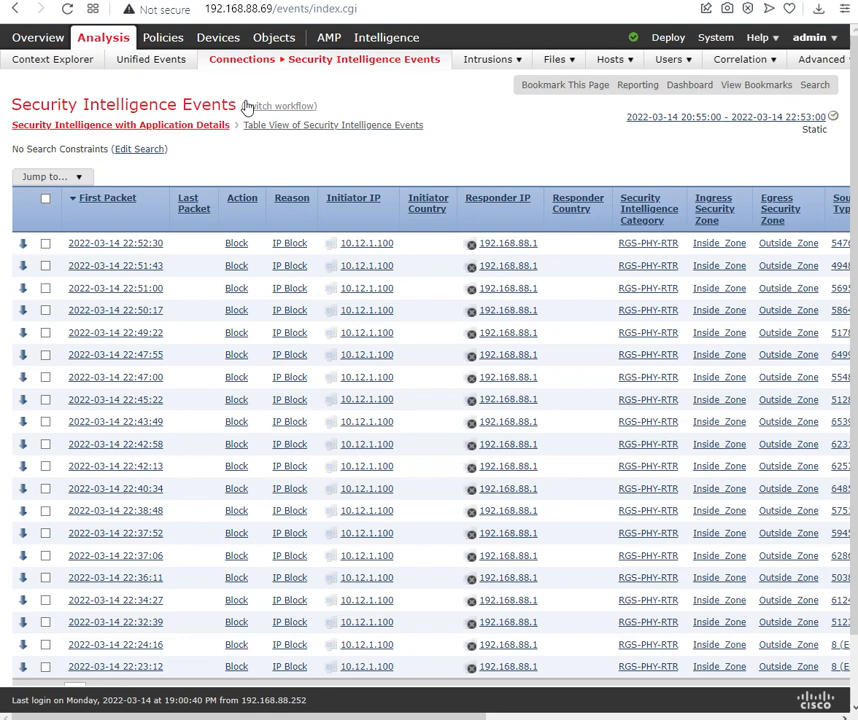
# Extend the events time window by setting the end time hour to 23, and apply it to the event list.
pyautogui.click(812, 118)
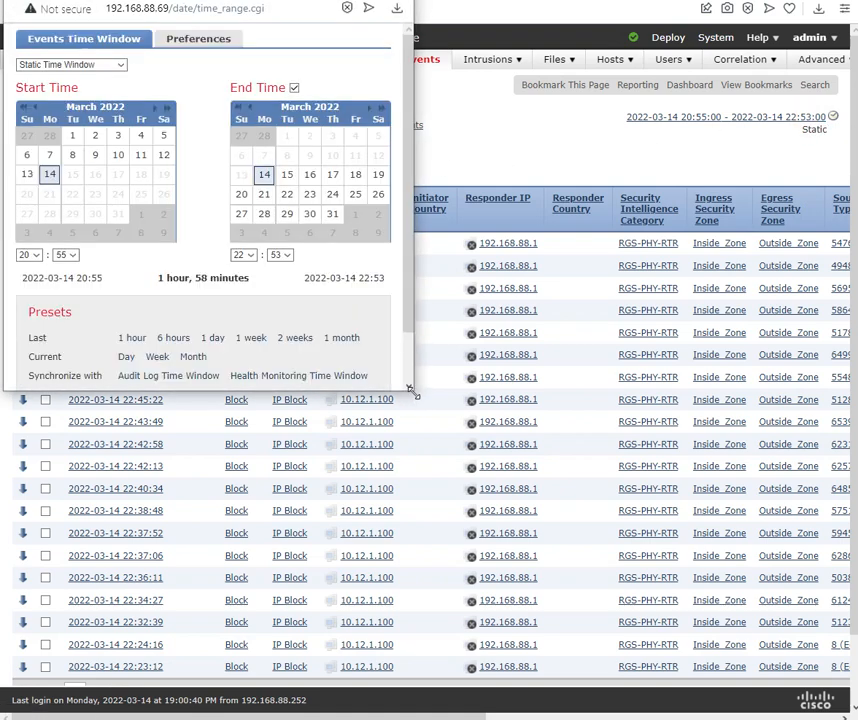
pyautogui.moveTo(410, 390); pyautogui.dragTo(826, 473)
pyautogui.click(668, 255)
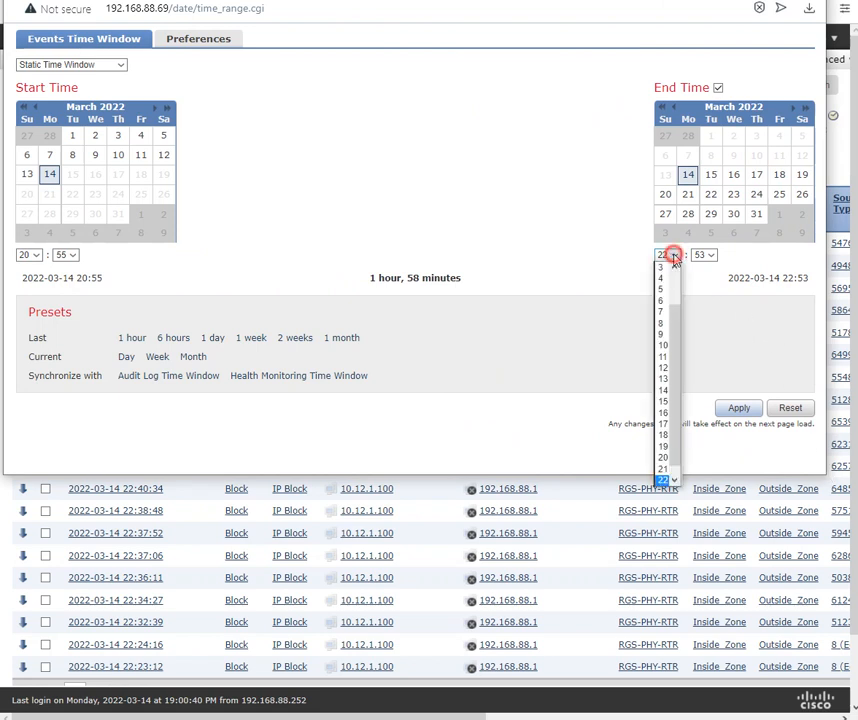
pyautogui.moveTo(679, 464); pyautogui.dragTo(677, 473)
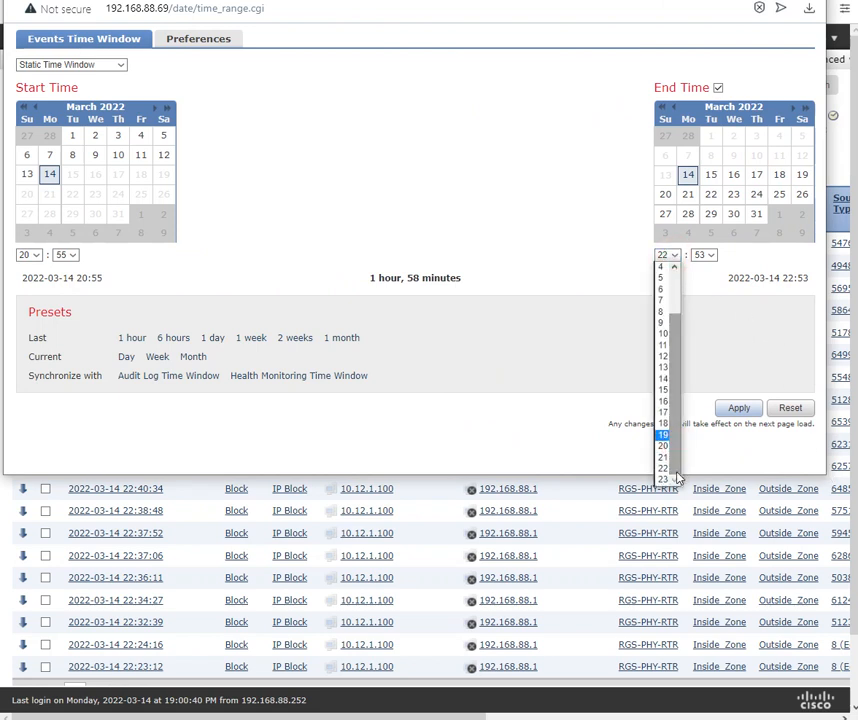
pyautogui.click(663, 479)
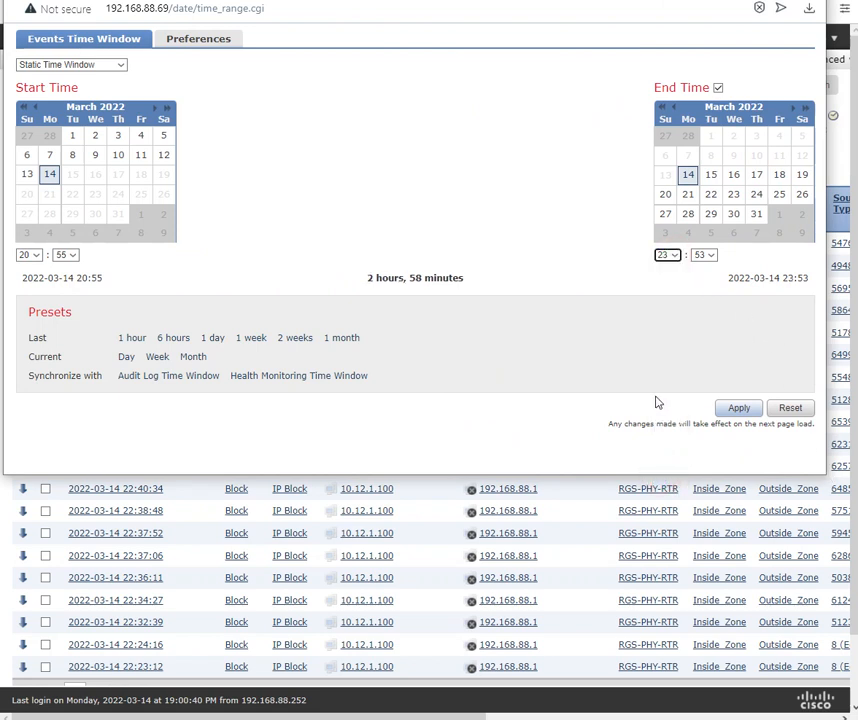
pyautogui.click(738, 408)
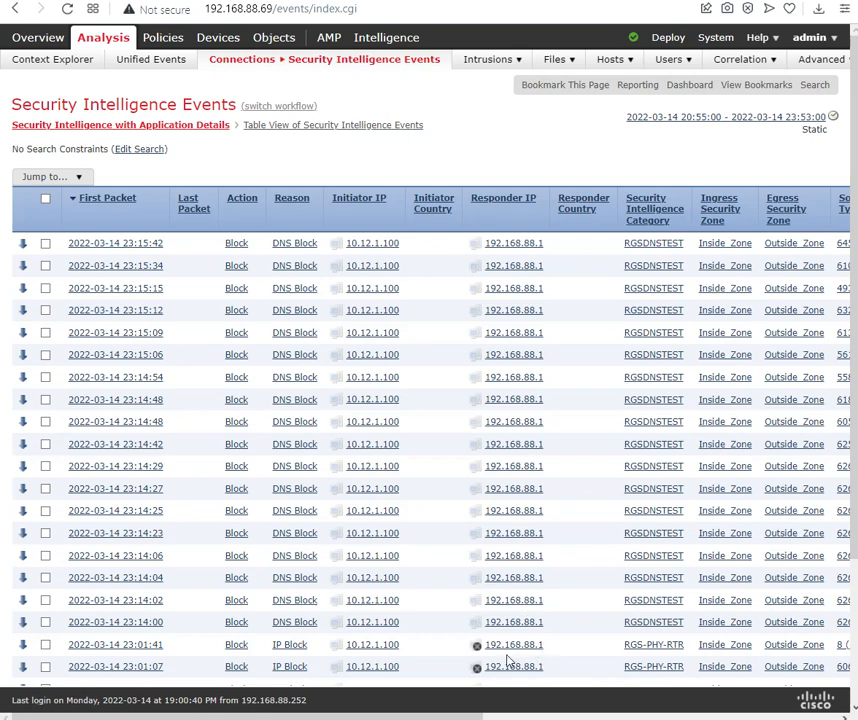
pyautogui.click(497, 717)
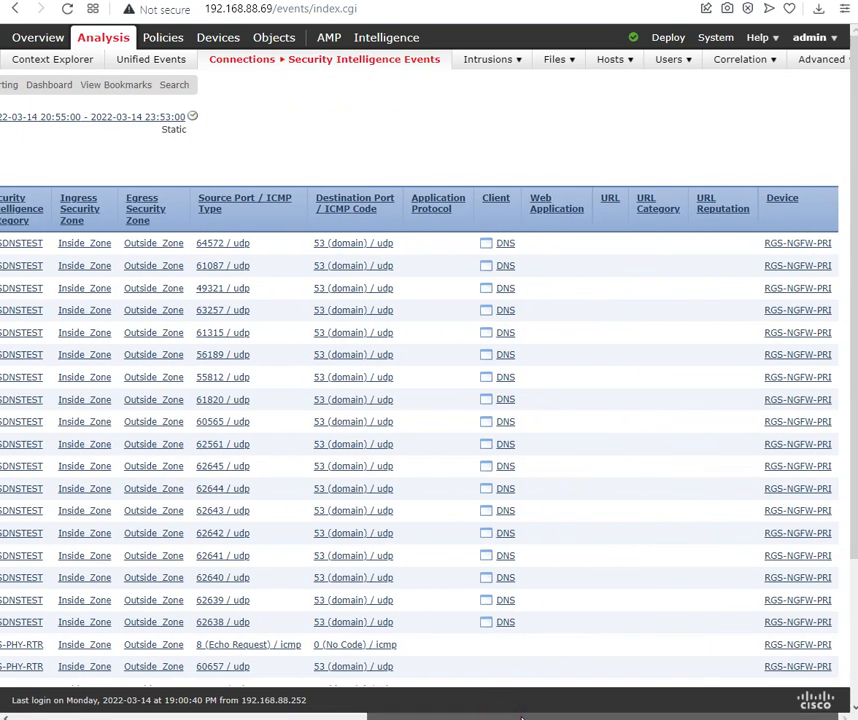
pyautogui.moveTo(521, 718); pyautogui.dragTo(530, 141)
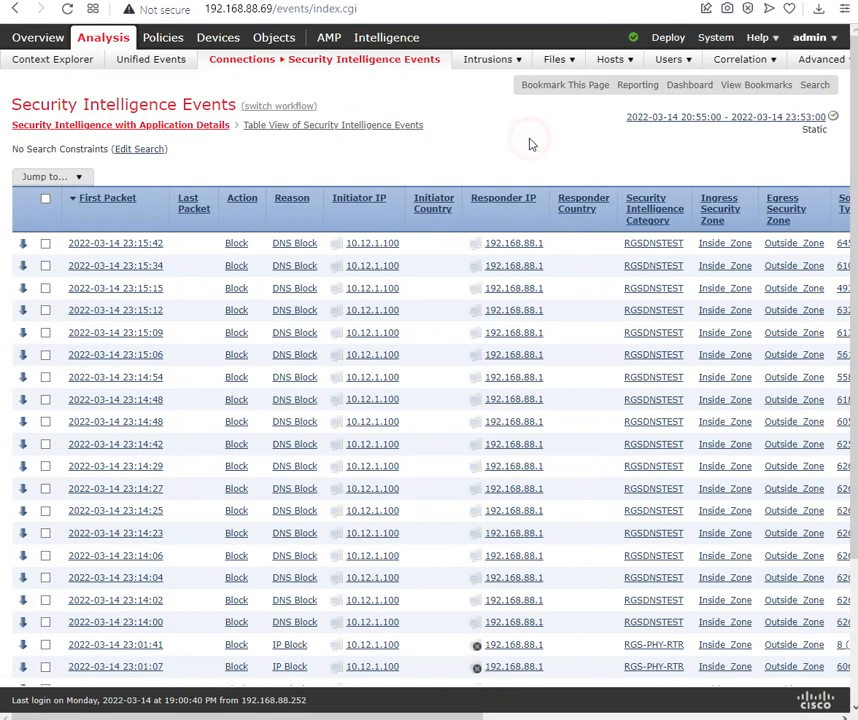
pyautogui.click(101, 252)
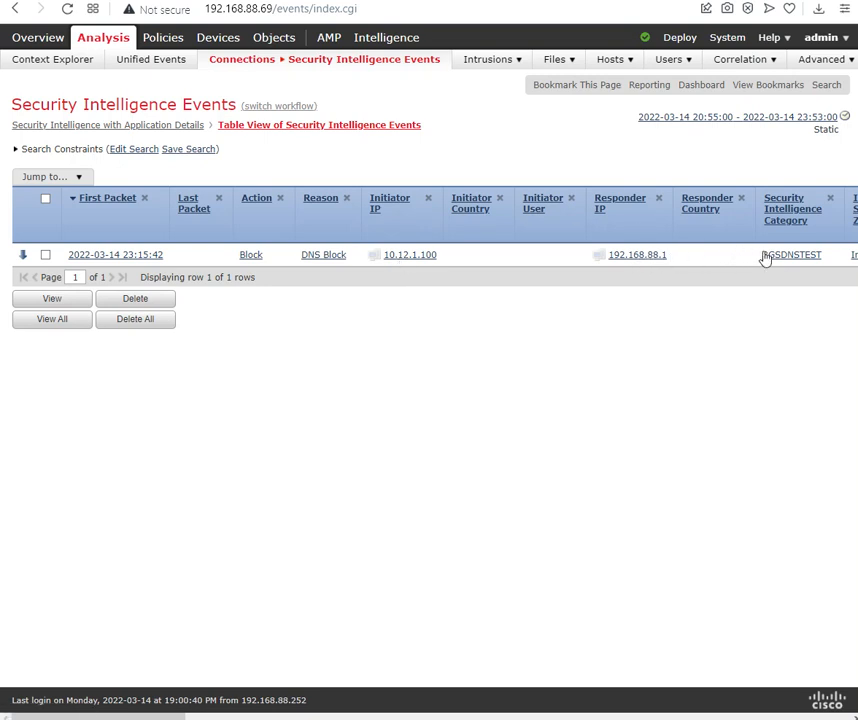
pyautogui.moveTo(757, 262); pyautogui.dragTo(820, 257)
pyautogui.moveTo(172, 717); pyautogui.dragTo(245, 718)
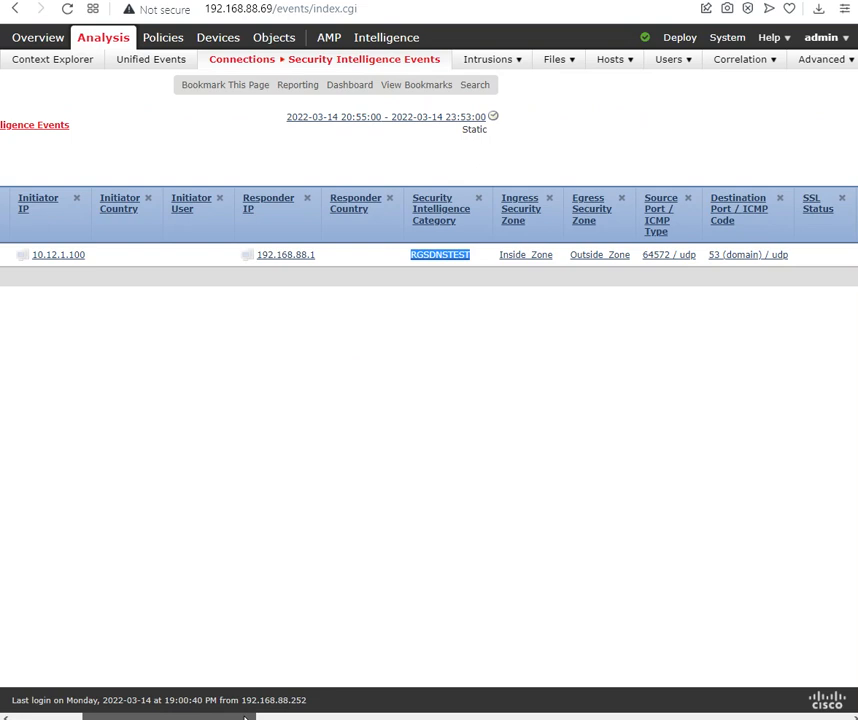
pyautogui.moveTo(270, 717); pyautogui.dragTo(465, 703)
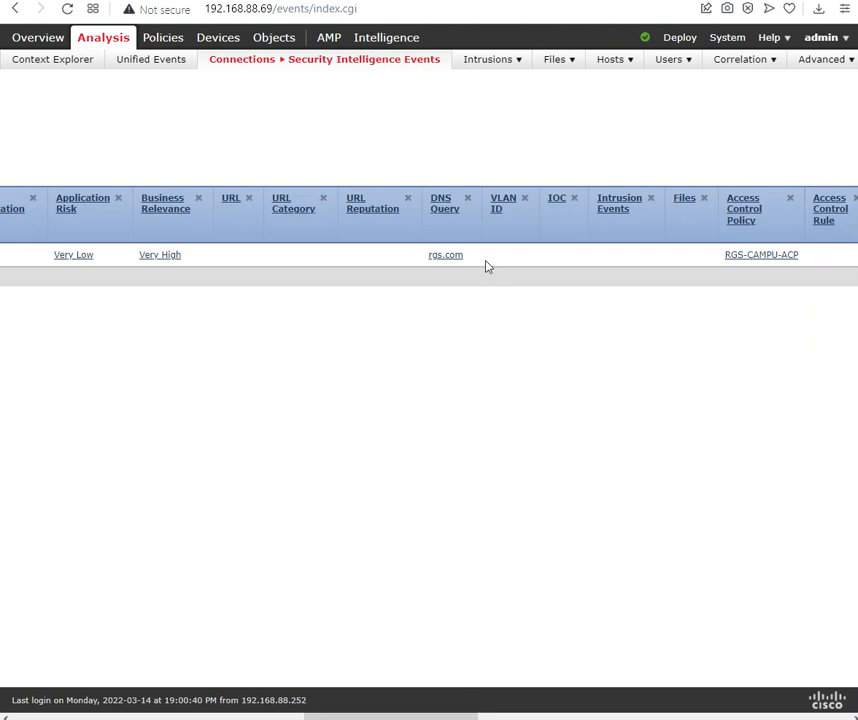
pyautogui.moveTo(473, 257); pyautogui.dragTo(424, 265)
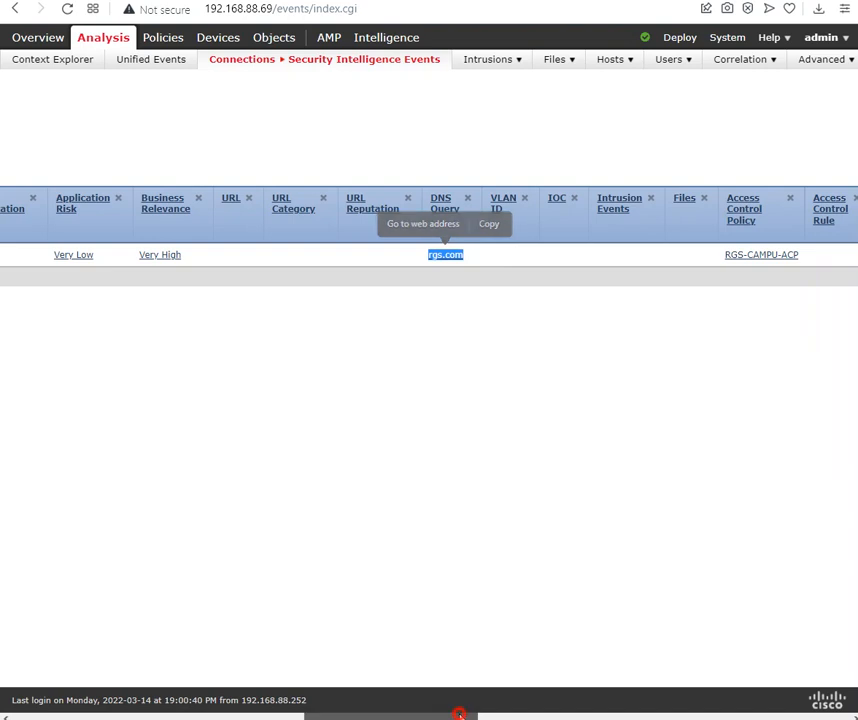
# Return to the first columns of the single-event table and review the action and Security Intelligence Category.
pyautogui.moveTo(460, 712); pyautogui.dragTo(134, 701)
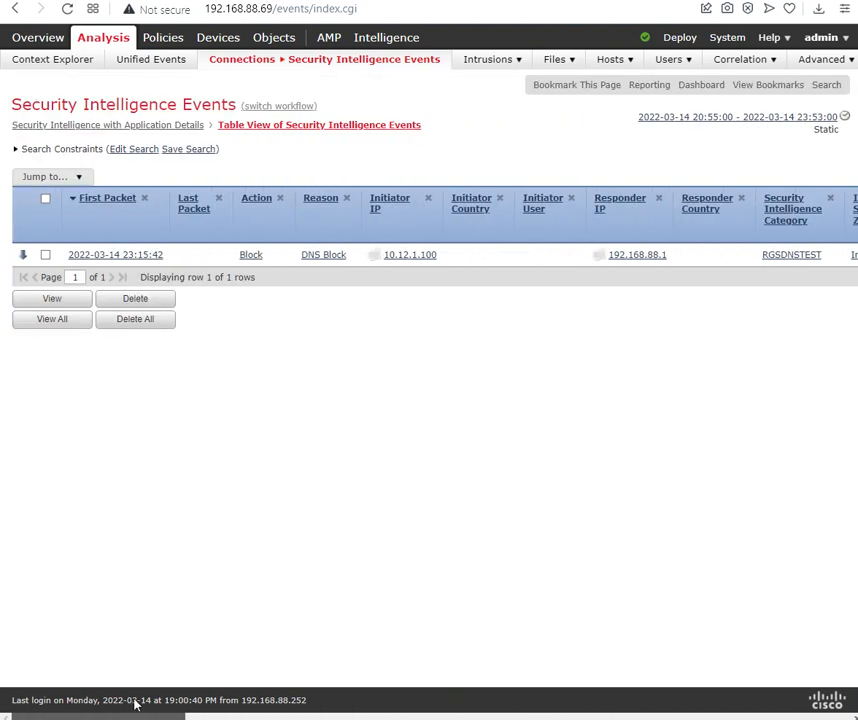
pyautogui.doubleClick(260, 255)
pyautogui.click(368, 301)
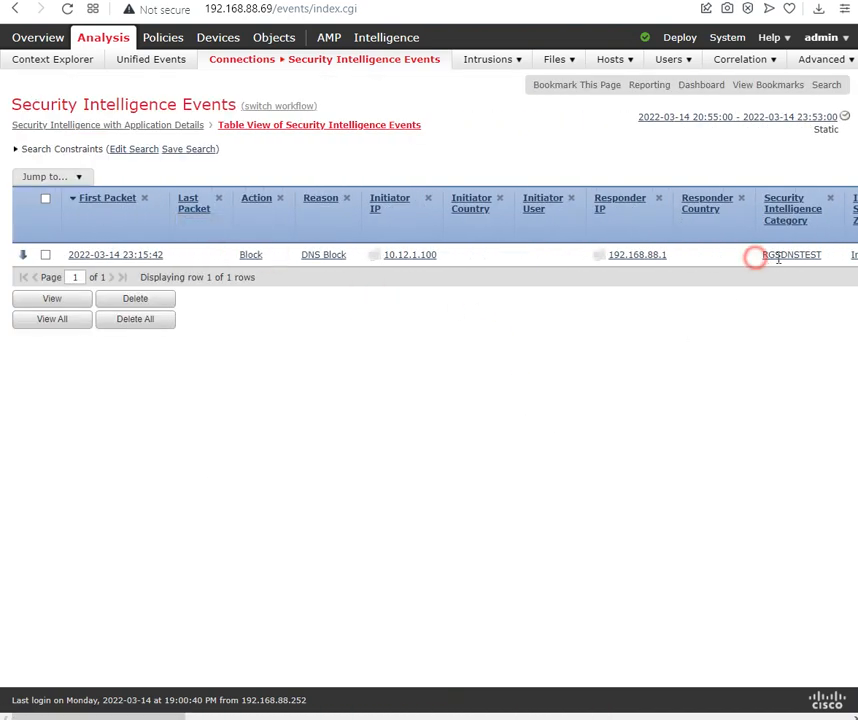
pyautogui.moveTo(778, 258); pyautogui.dragTo(818, 258)
pyautogui.click(808, 304)
# Open the Summary Dashboard, look over the Network widgets, and show the Threats widgets.
pyautogui.moveTo(58, 37)
pyautogui.click(52, 62)
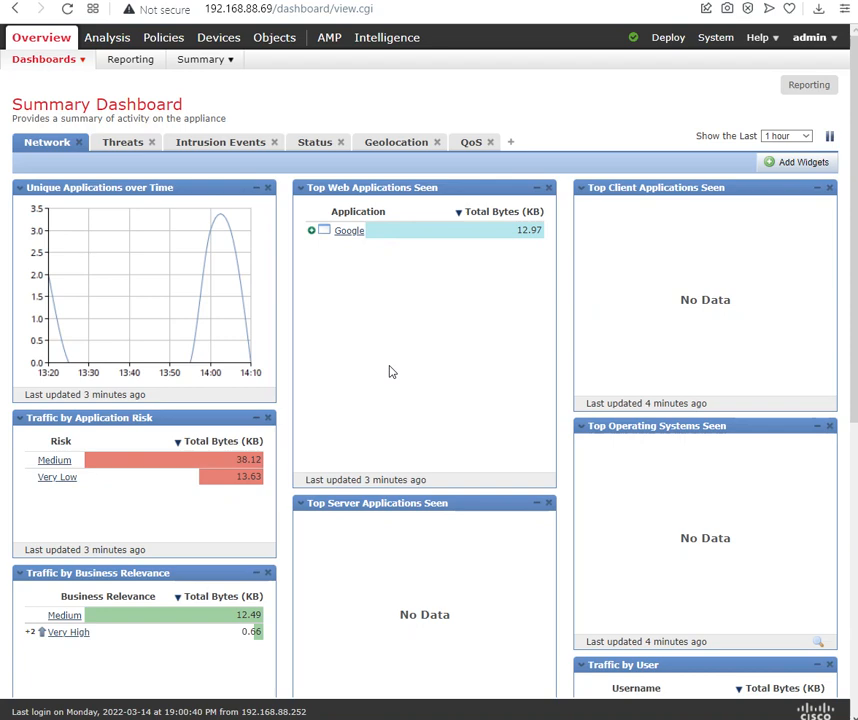
pyautogui.scroll(-3, 391, 372)
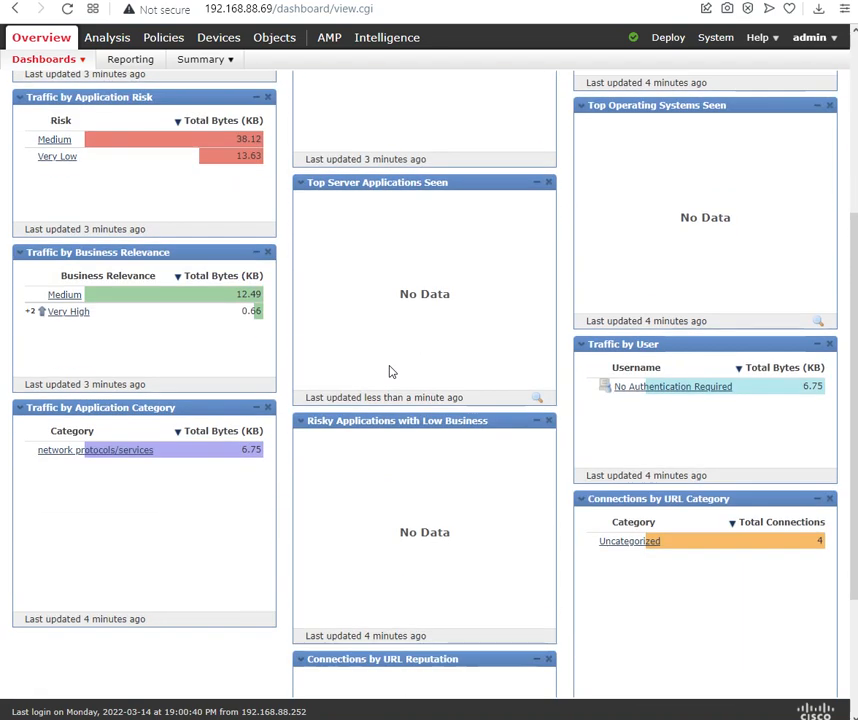
pyautogui.scroll(3, 391, 372)
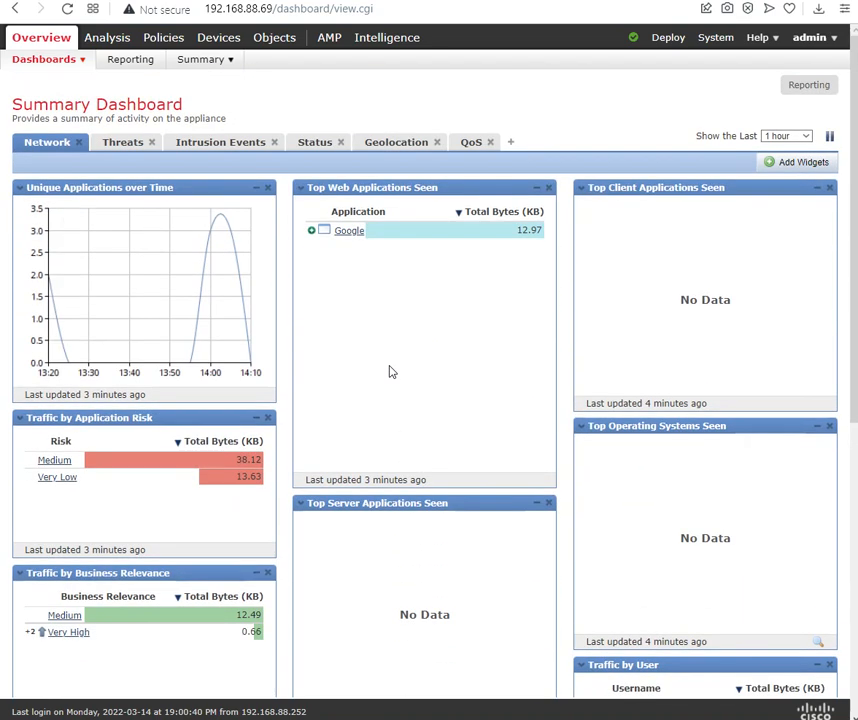
pyautogui.click(121, 145)
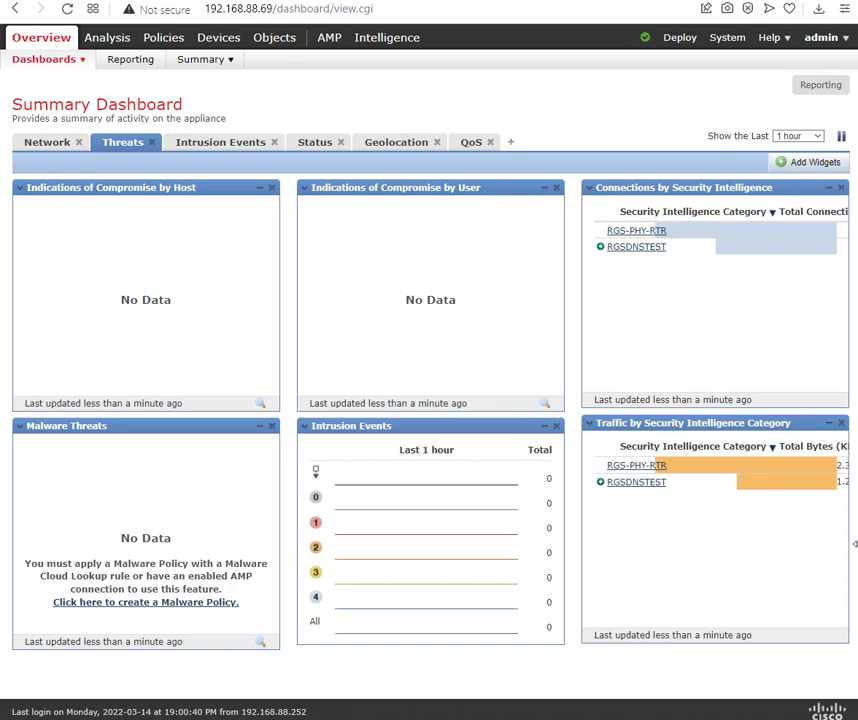
pyautogui.moveTo(855, 541)
pyautogui.mouseDown()
pyautogui.moveTo(790, 543)
pyautogui.moveTo(856, 543)
pyautogui.mouseUp()
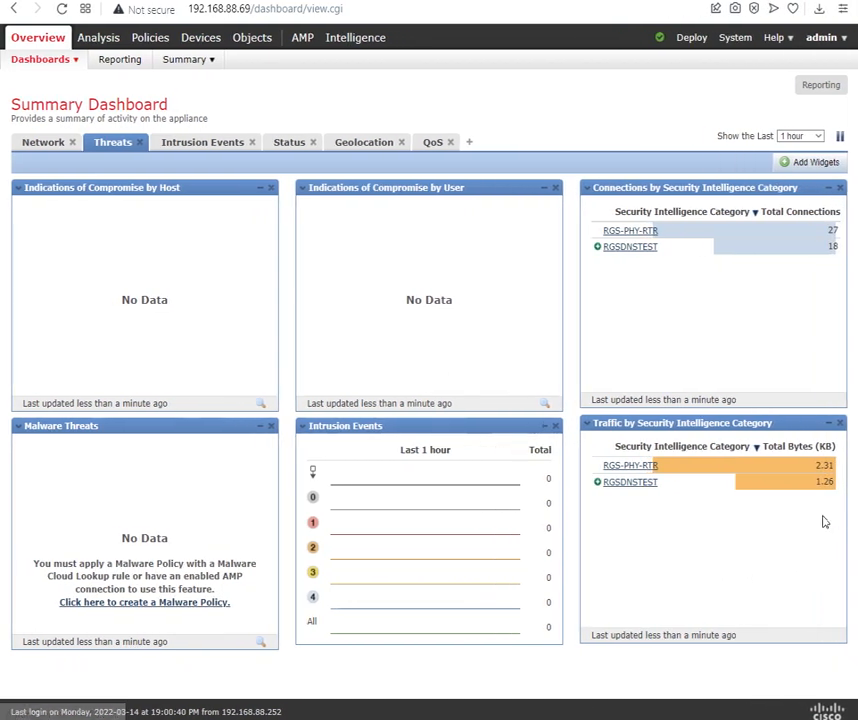
# Open the events behind RGSDNSTEST in Traffic by Security Intelligence Category and examine their rows and columns.
pyautogui.click(630, 484)
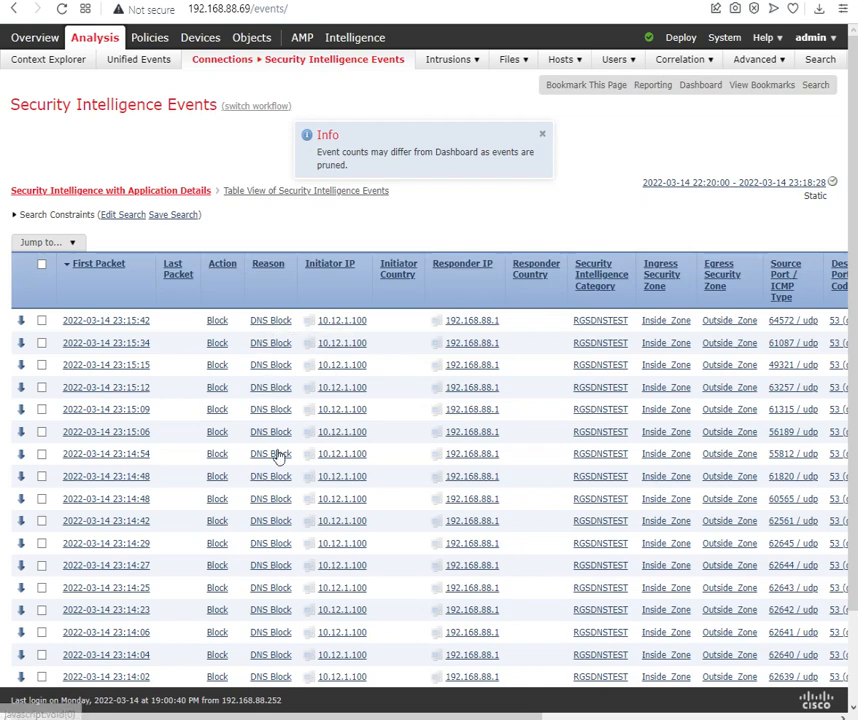
pyautogui.scroll(-1, 280, 456)
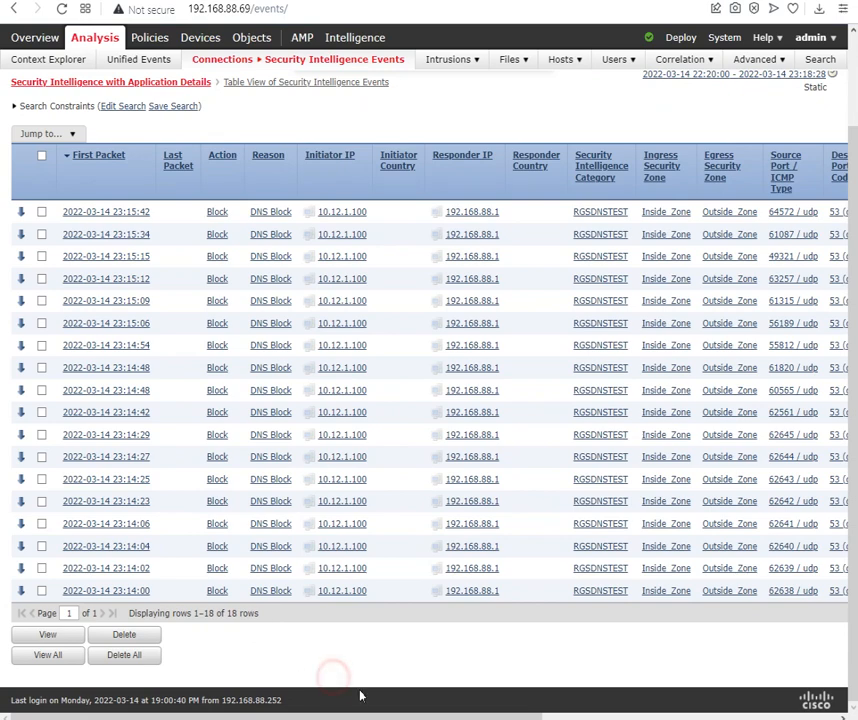
pyautogui.moveTo(413, 713); pyautogui.dragTo(529, 716)
pyautogui.moveTo(699, 717); pyautogui.dragTo(365, 713)
pyautogui.scroll(2, 184, 379)
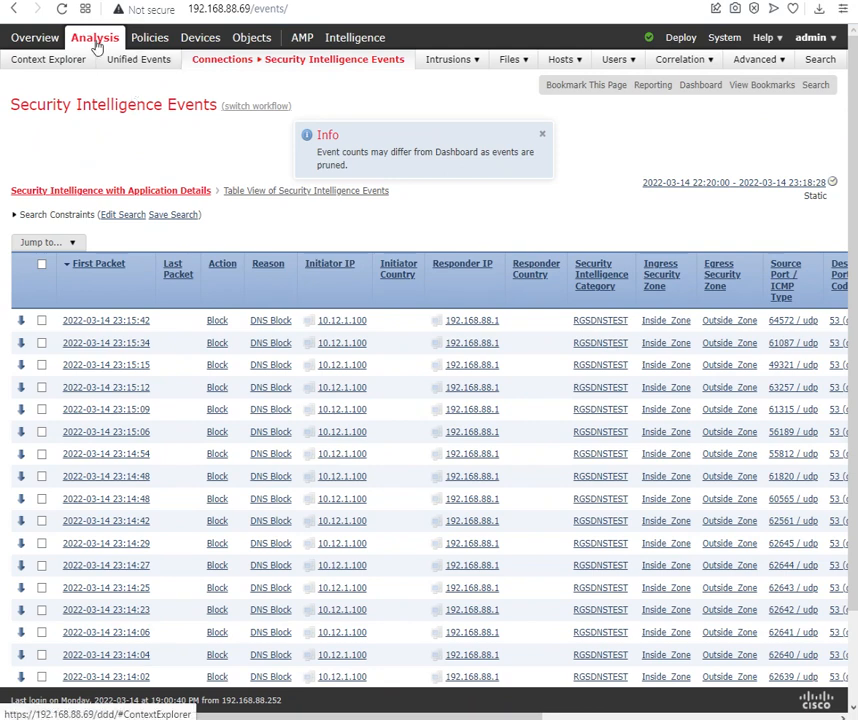
# Show the list of DNS policies under the access control policies.
pyautogui.moveTo(150, 47)
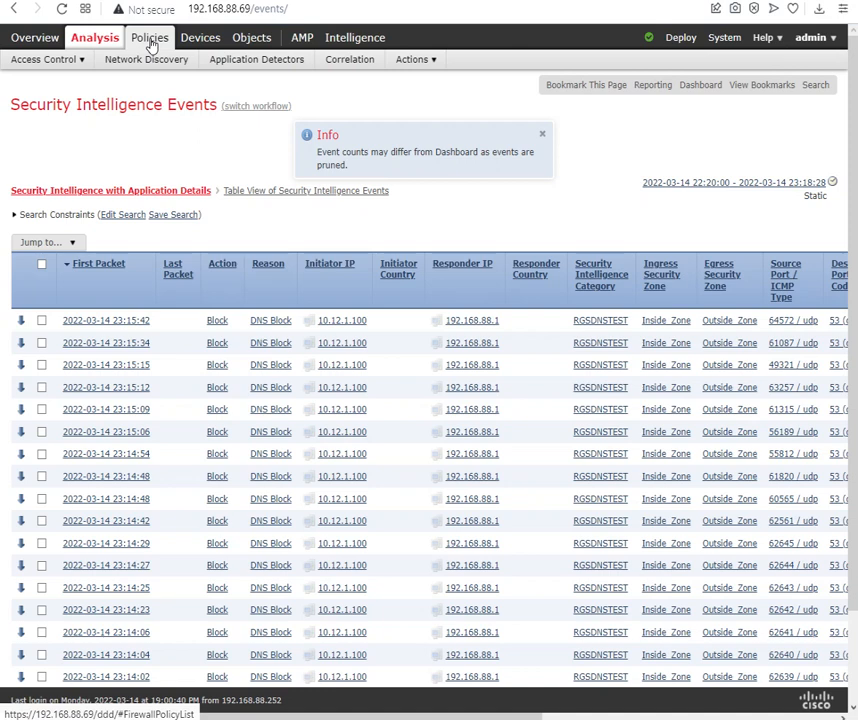
pyautogui.moveTo(79, 62)
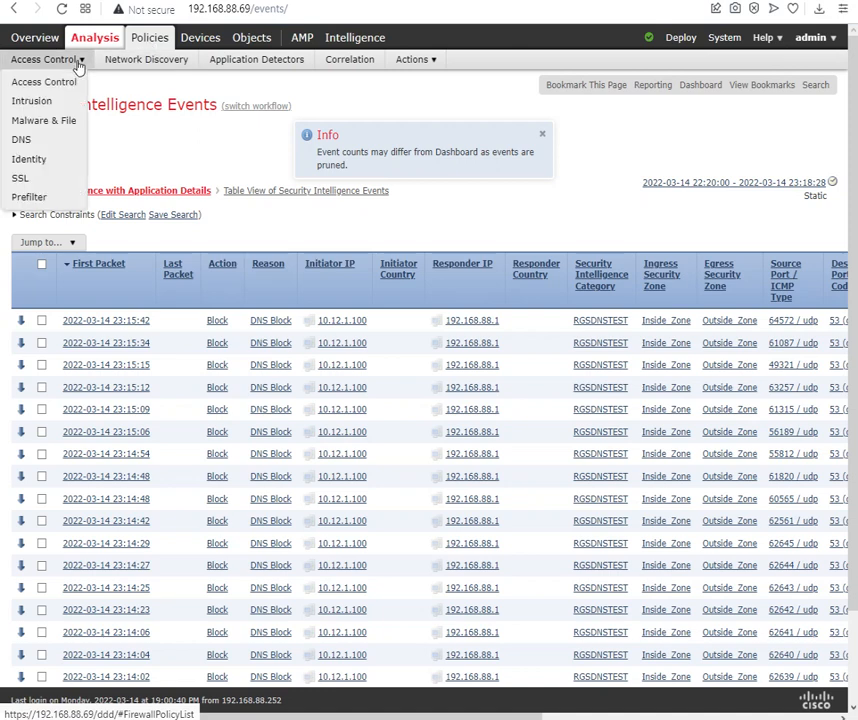
pyautogui.click(62, 143)
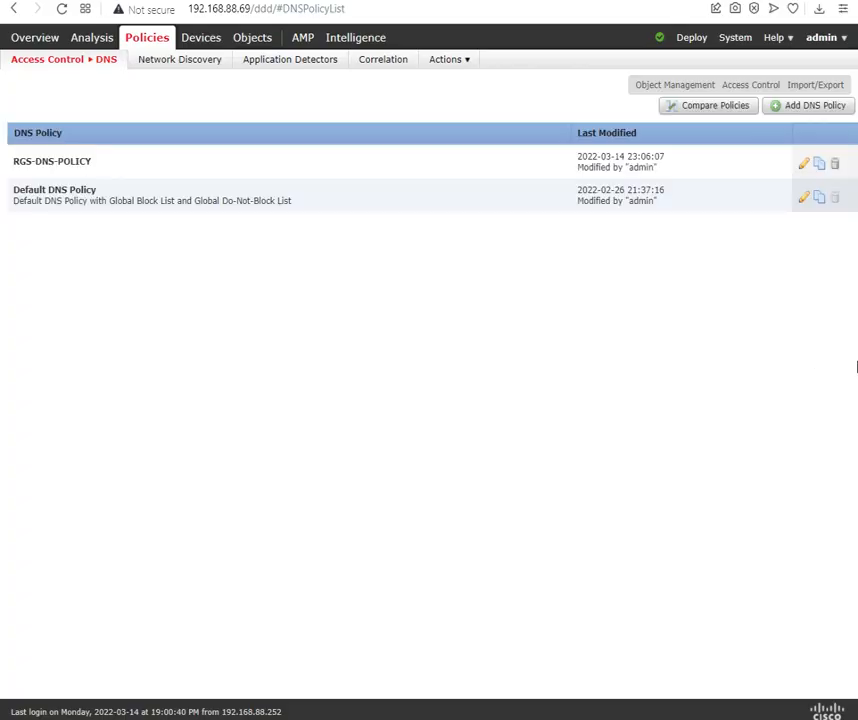
pyautogui.moveTo(855, 361); pyautogui.dragTo(857, 361)
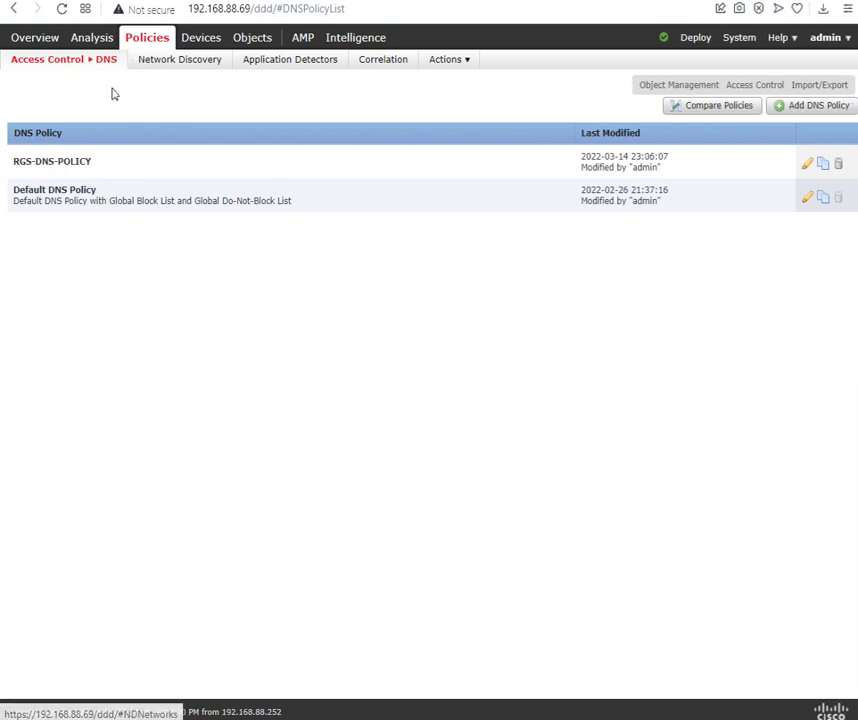
# Show the Security Intelligence settings of the RGS-CAMPU-ACP access control policy, and switch to the lab title image in Photos.
pyautogui.moveTo(125, 59)
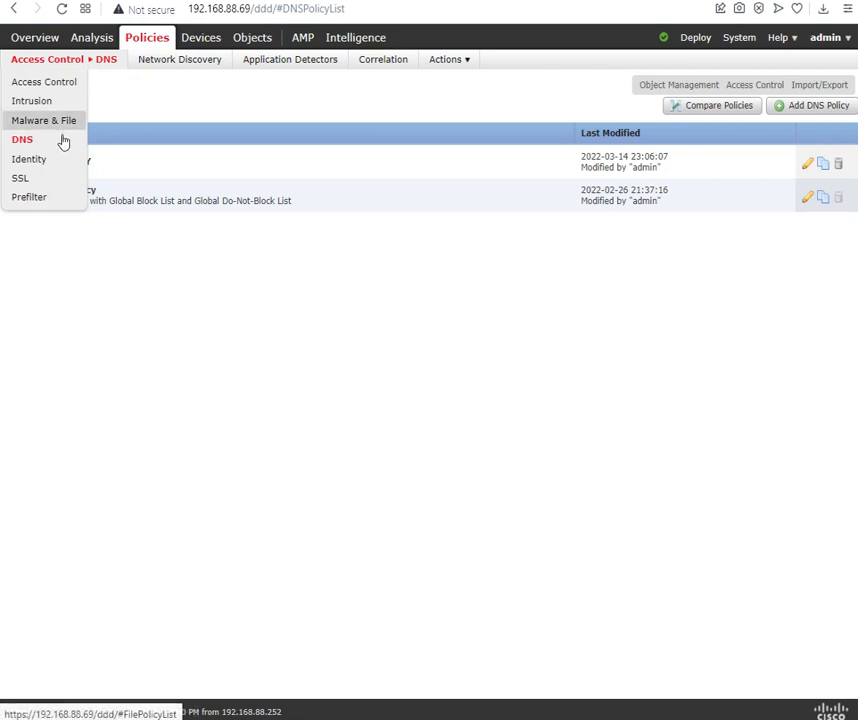
pyautogui.click(64, 82)
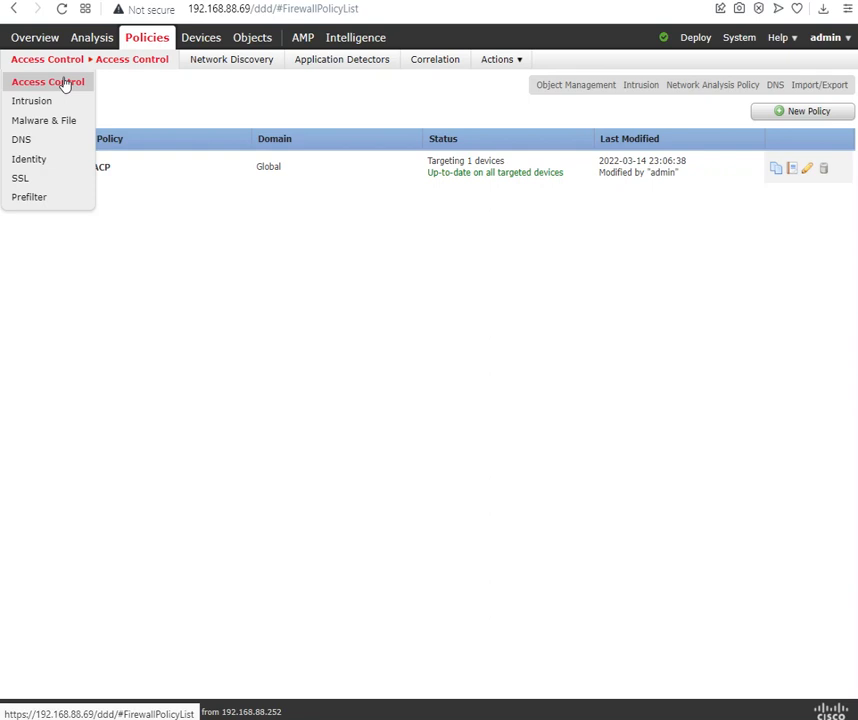
pyautogui.click(107, 166)
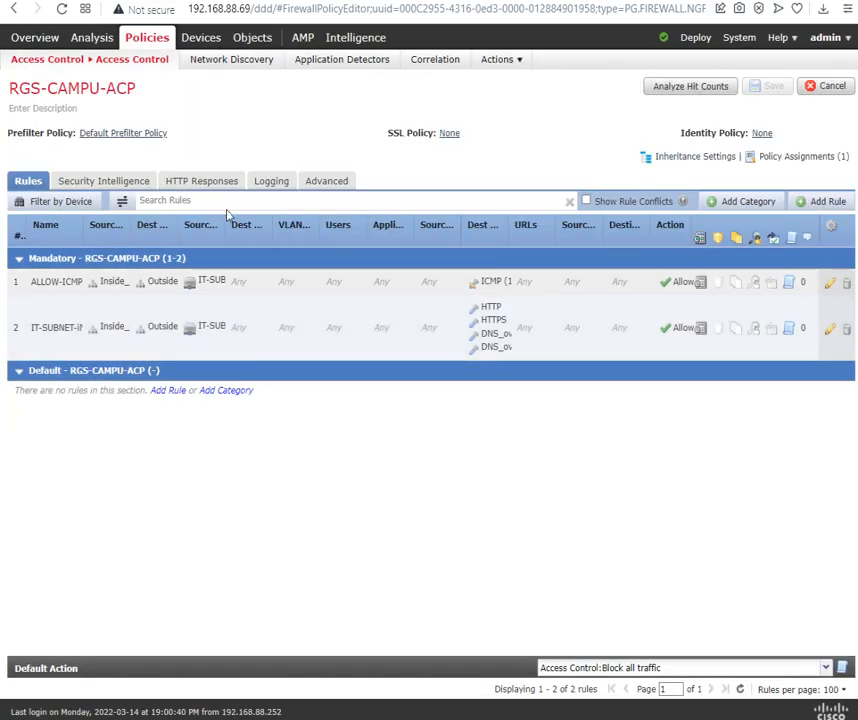
pyautogui.click(115, 178)
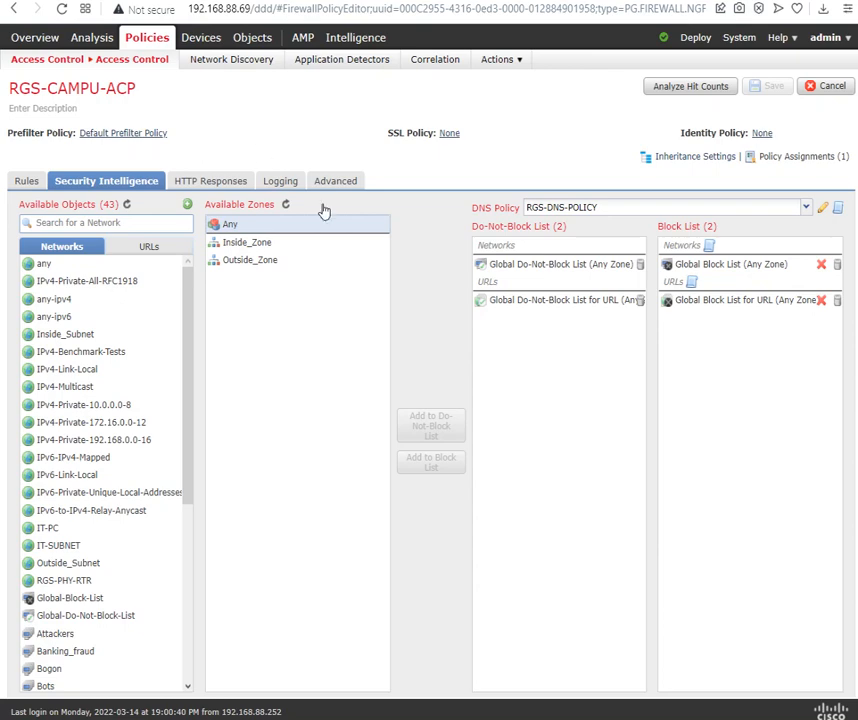
pyautogui.click(600, 718)
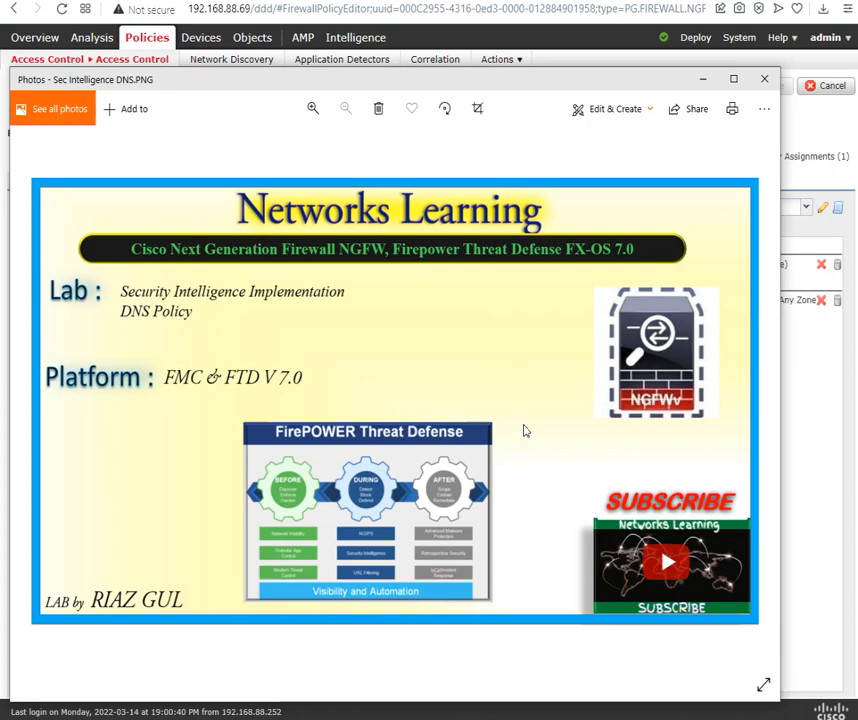